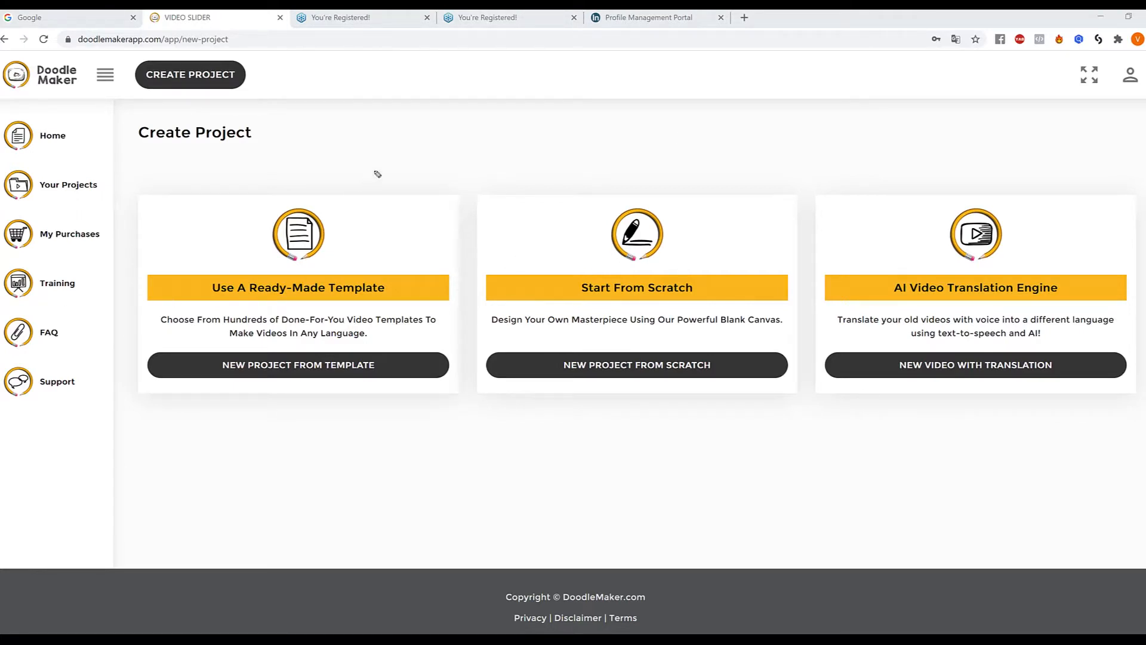
mouse_move(388, 150)
left_mouse_down()
mouse_move(351, 215)
mouse_move(326, 228)
mouse_move(352, 228)
left_mouse_up()
mouse_move(764, 148)
left_mouse_down()
mouse_move(759, 196)
mouse_move(712, 250)
mouse_move(741, 249)
left_mouse_up()
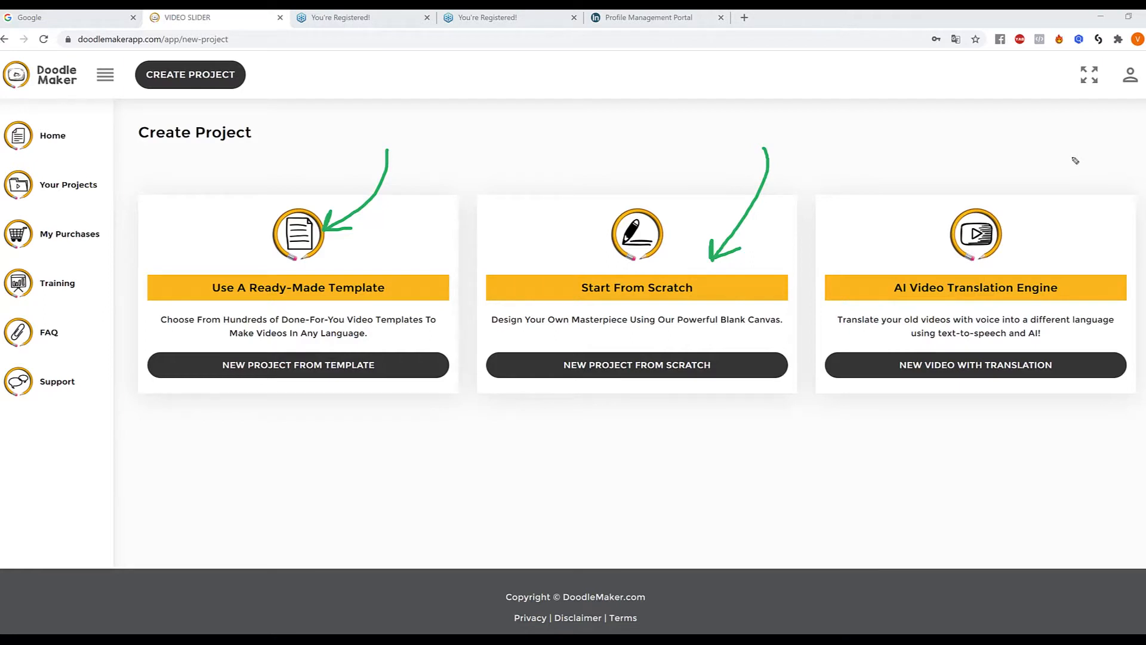
mouse_move(1062, 158)
left_mouse_down()
mouse_move(1074, 216)
mouse_move(1029, 259)
mouse_move(1047, 249)
left_mouse_up()
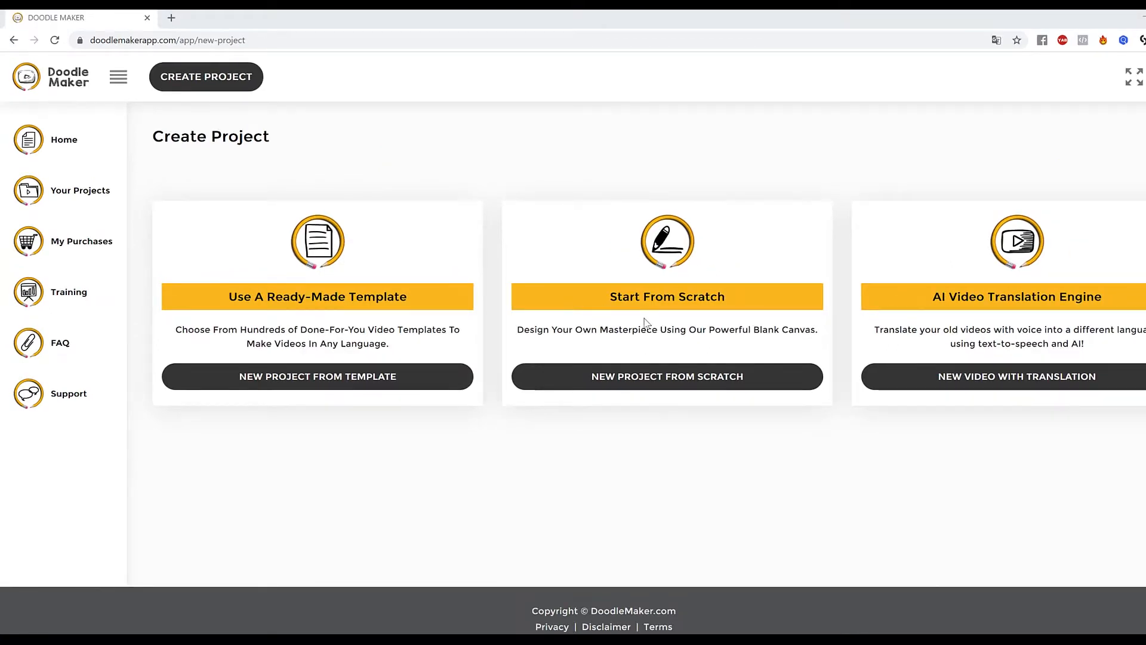
Open the ready-made template library and browse the available templates.
left_click_drag(227, 297, 409, 296)
left_click(409, 296)
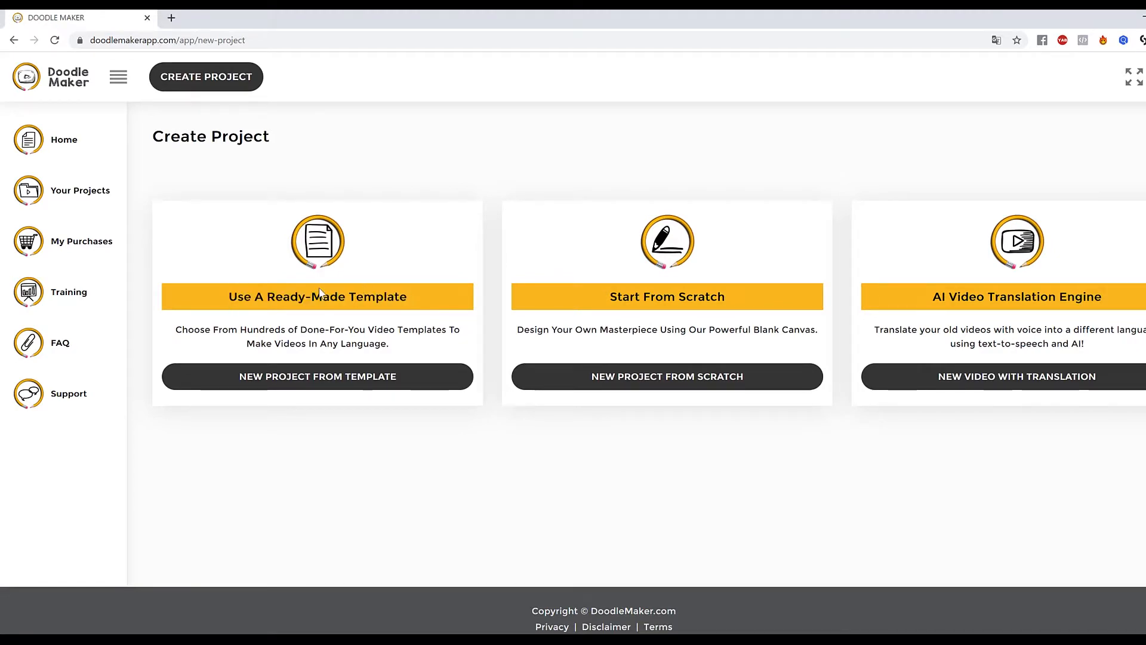
left_click(315, 377)
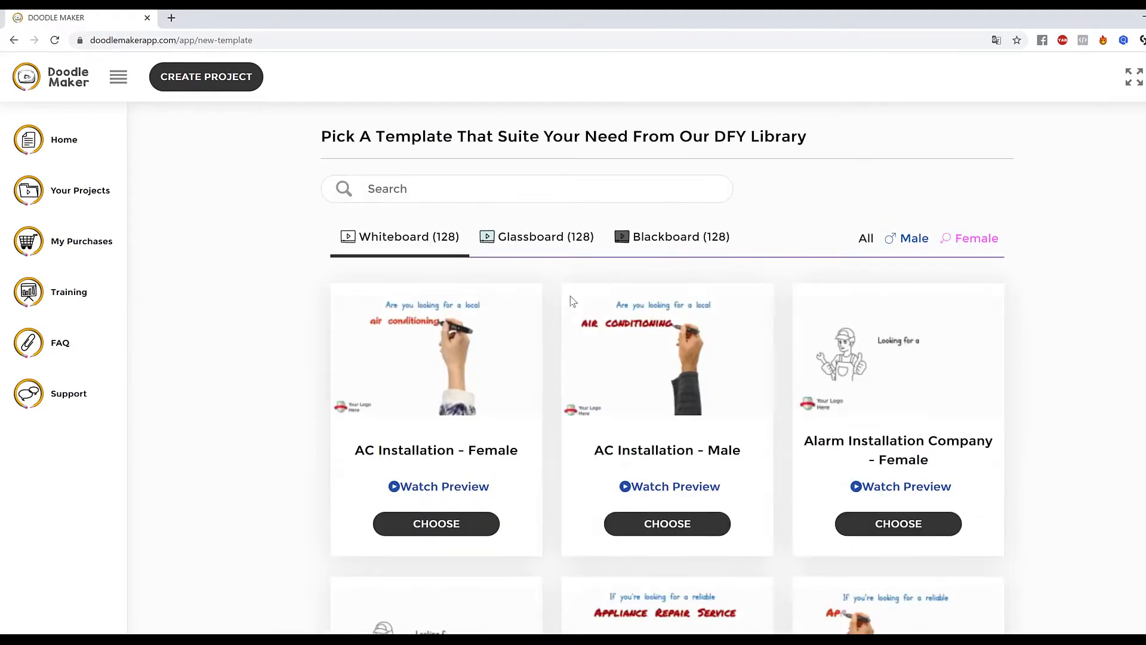
scroll(567, 299, "down", 12)
scroll(571, 299, "up", 15)
left_click_drag(71, 149, 82, 139)
Start a new project from scratch and title it 8 tips to lose weight.
left_click(206, 77)
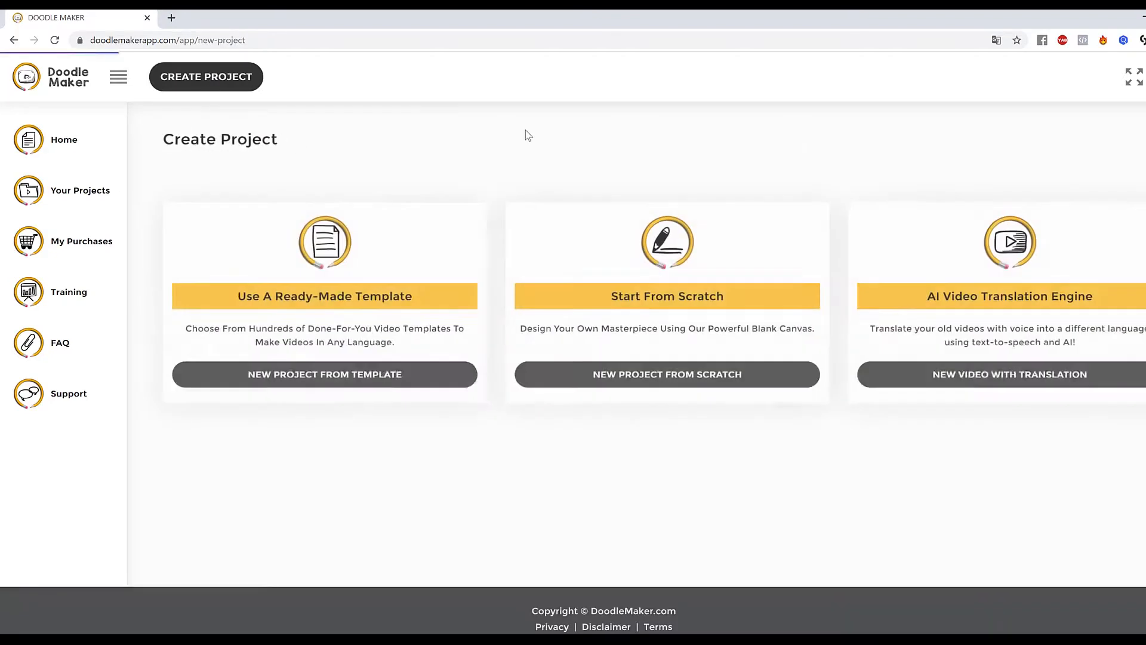
left_click(670, 381)
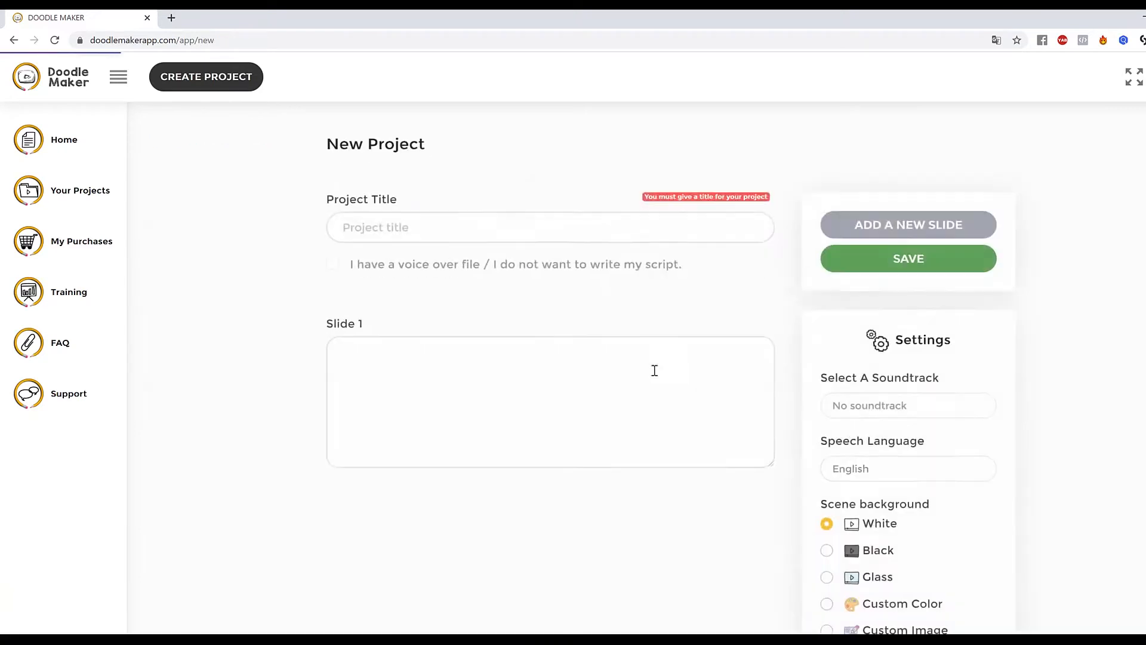
left_click(467, 208)
type("8 t")
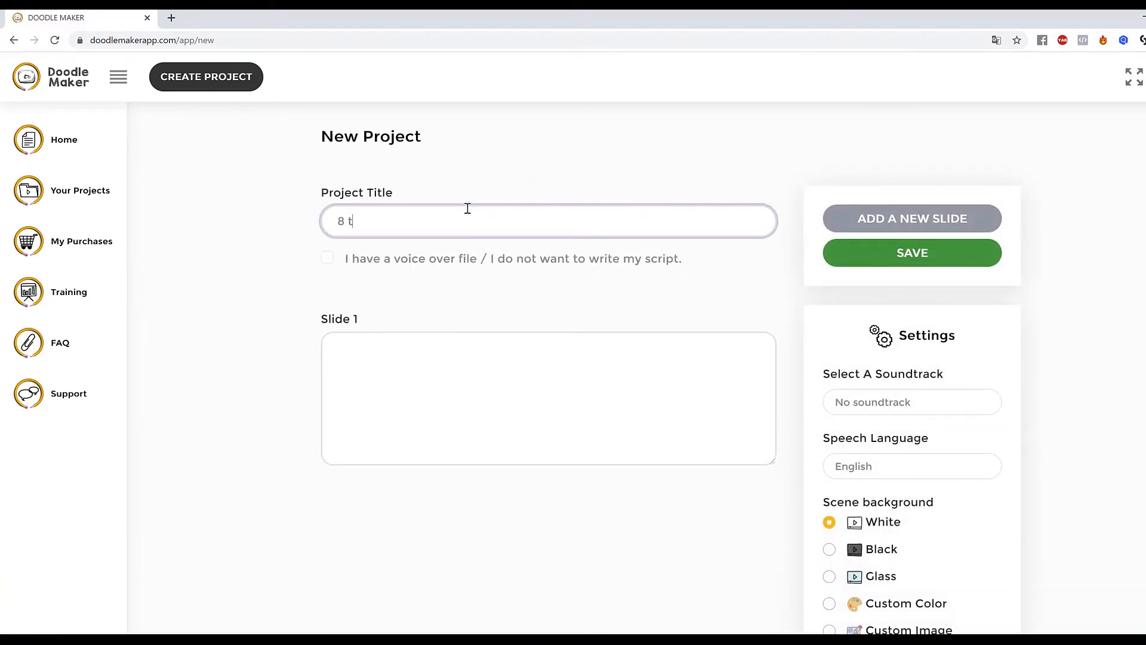
type("ips to lose weight")
Paste 'Eat a high protein breakfast' as the Slide 1 script.
left_click(556, 384)
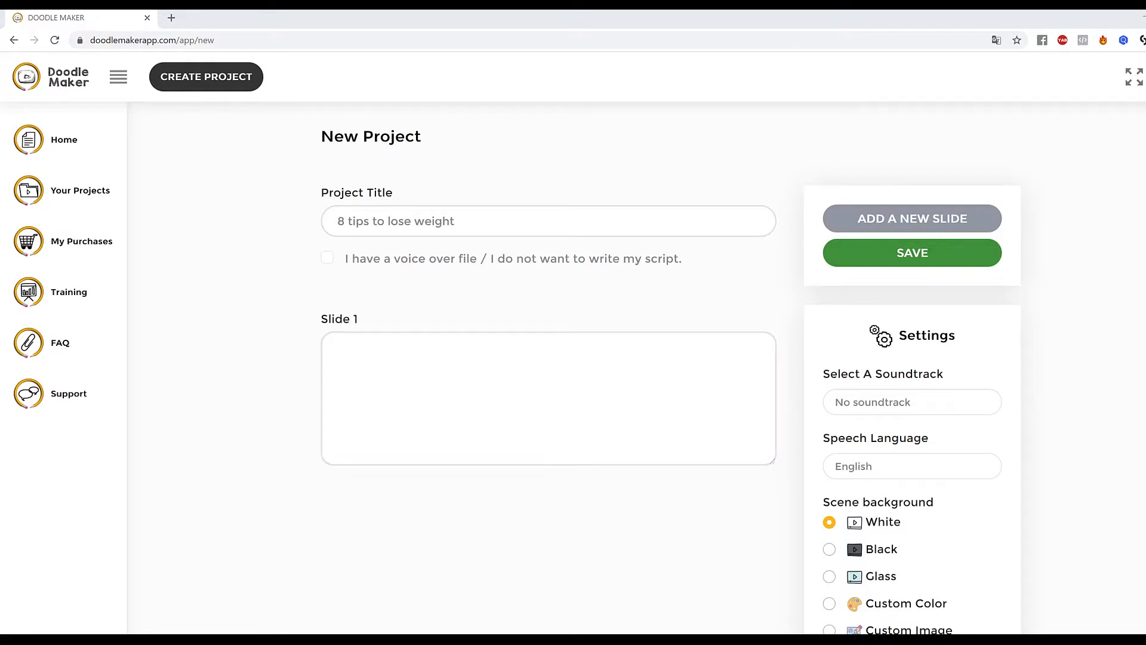
left_click(542, 372)
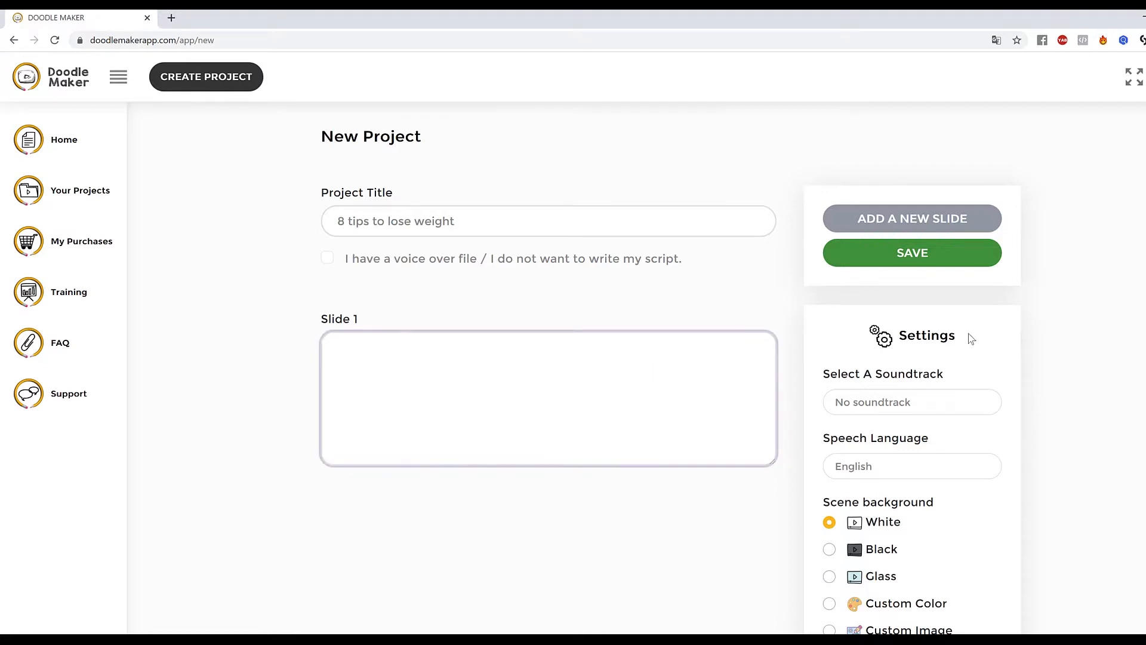
type("Eat a high protein breakfast")
Add a second slide and paste 'Avoid sugary drinks and fruit juice' into it.
left_click(929, 223)
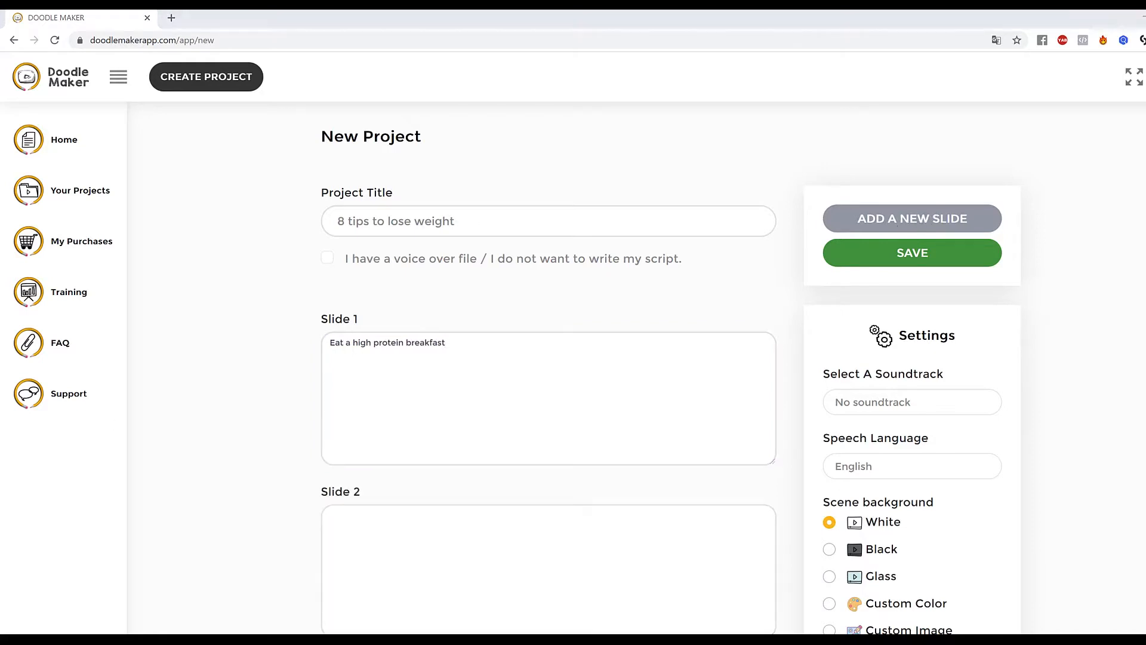
left_click(460, 542)
type("Avoid sugary drinks and fruit juice")
Add a third slide and paste 'Drink water before meals' into it.
scroll(675, 402, "down", 2)
scroll(885, 333, "up", 2)
left_click(911, 219)
scroll(696, 355, "down", 3)
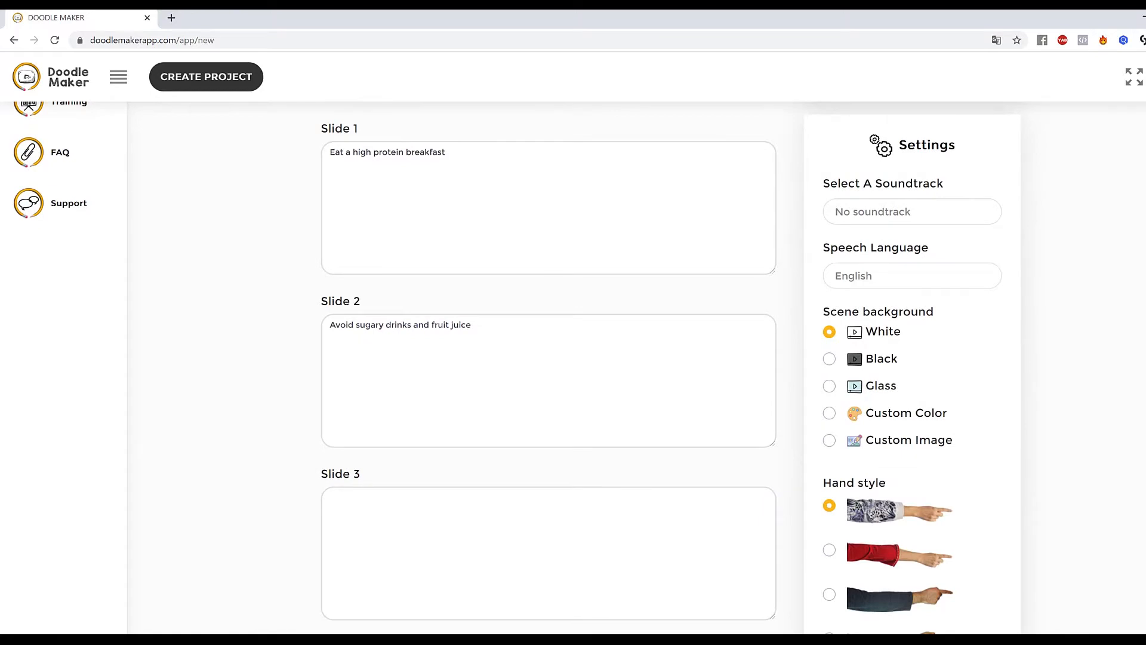
left_click(477, 555)
type("Drink water before meals")
Add a fourth slide and paste 'Choose fresh organic food' into it.
scroll(719, 471, "down", 1)
scroll(719, 471, "down", 2)
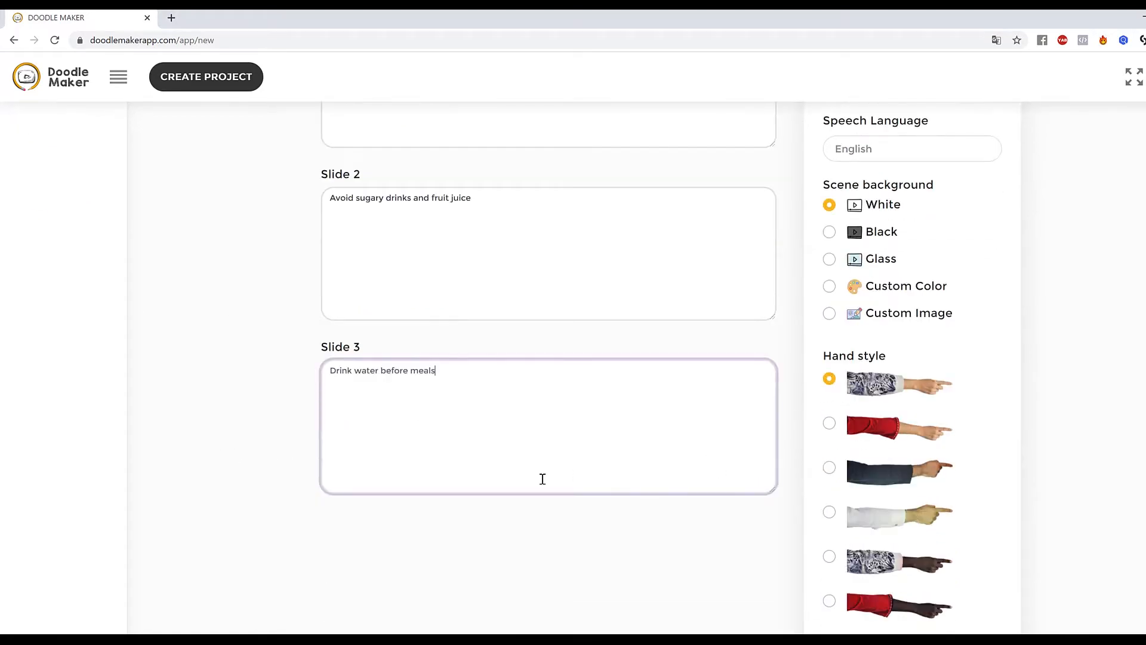
scroll(1040, 347, "up", 4)
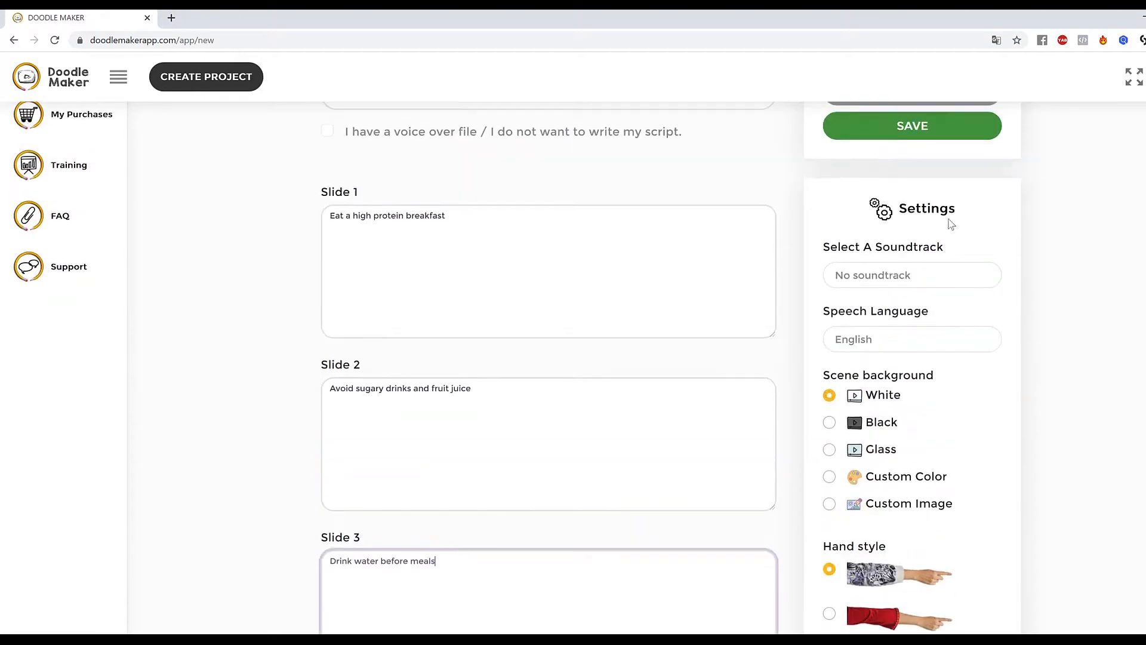
scroll(937, 221, "up", 3)
scroll(657, 340, "down", 5)
scroll(956, 146, "up", 5)
left_click(903, 155)
scroll(627, 340, "down", 6)
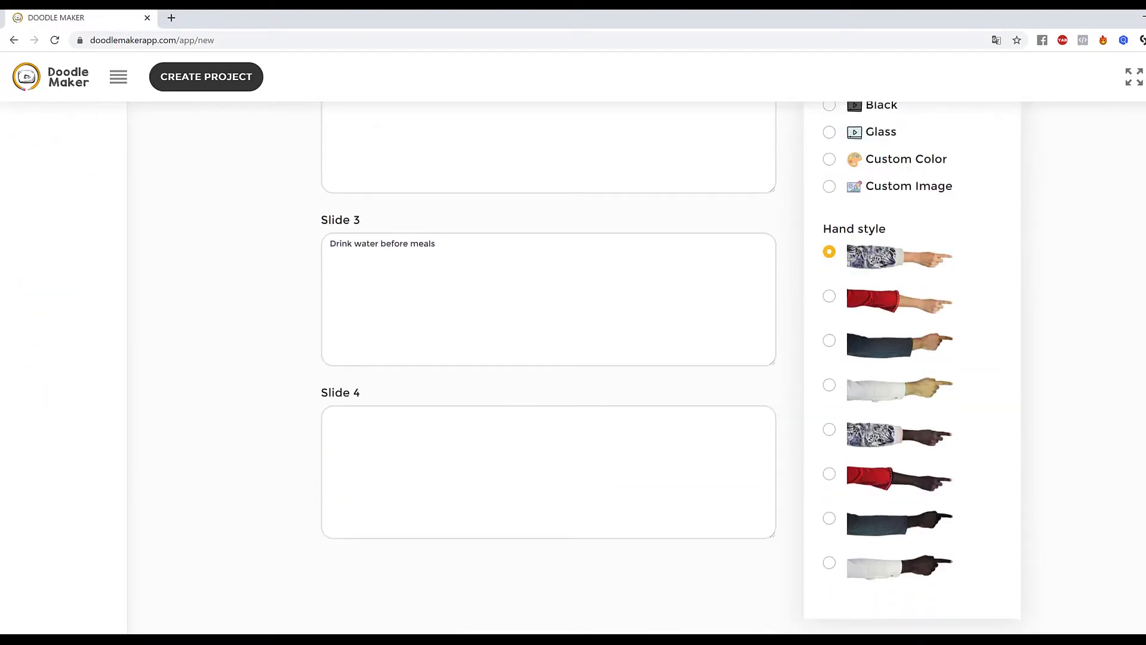
left_click(578, 439)
type("Choose fresh organic food")
Add a fifth slide and paste 'Eat soluble fiber' into it.
scroll(578, 439, "up", 7)
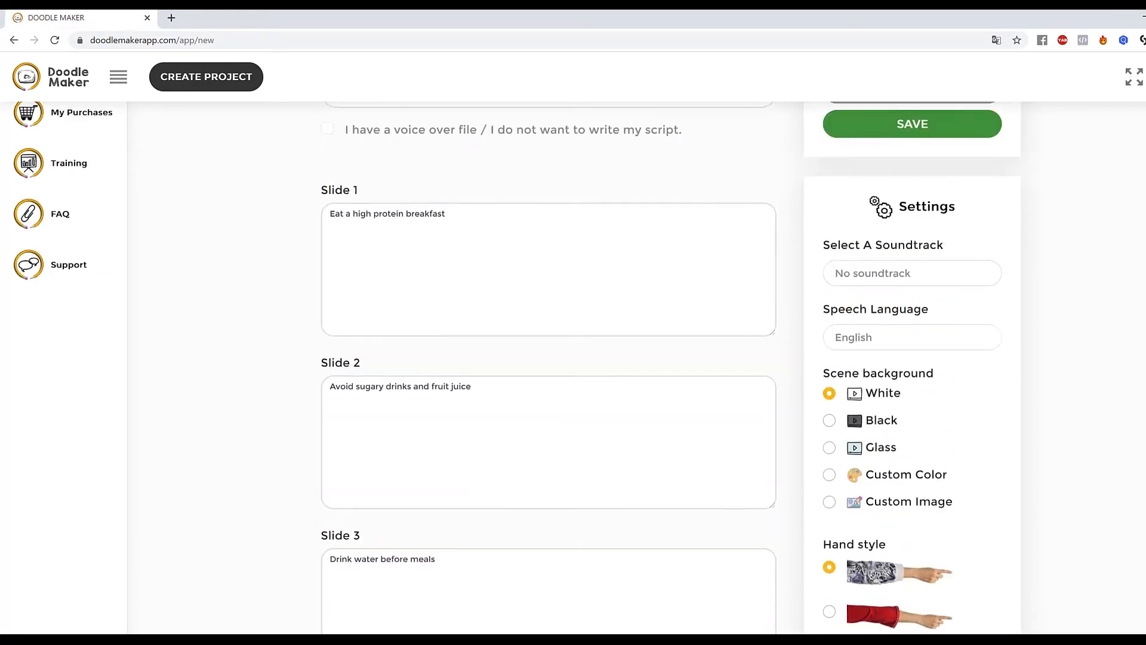
scroll(657, 311, "down", 6)
scroll(553, 316, "down", 3)
left_click(424, 537)
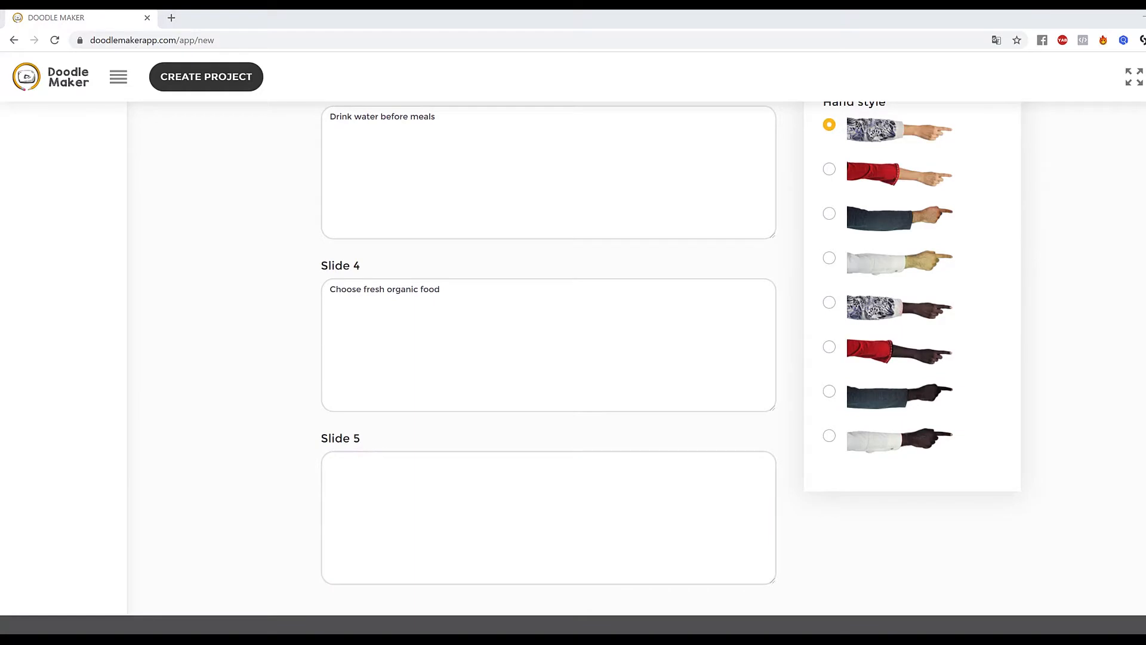
type("Eat soluble fiber")
Add a sixth slide and paste 'Drink tea' into it.
scroll(1095, 389, "up", 10)
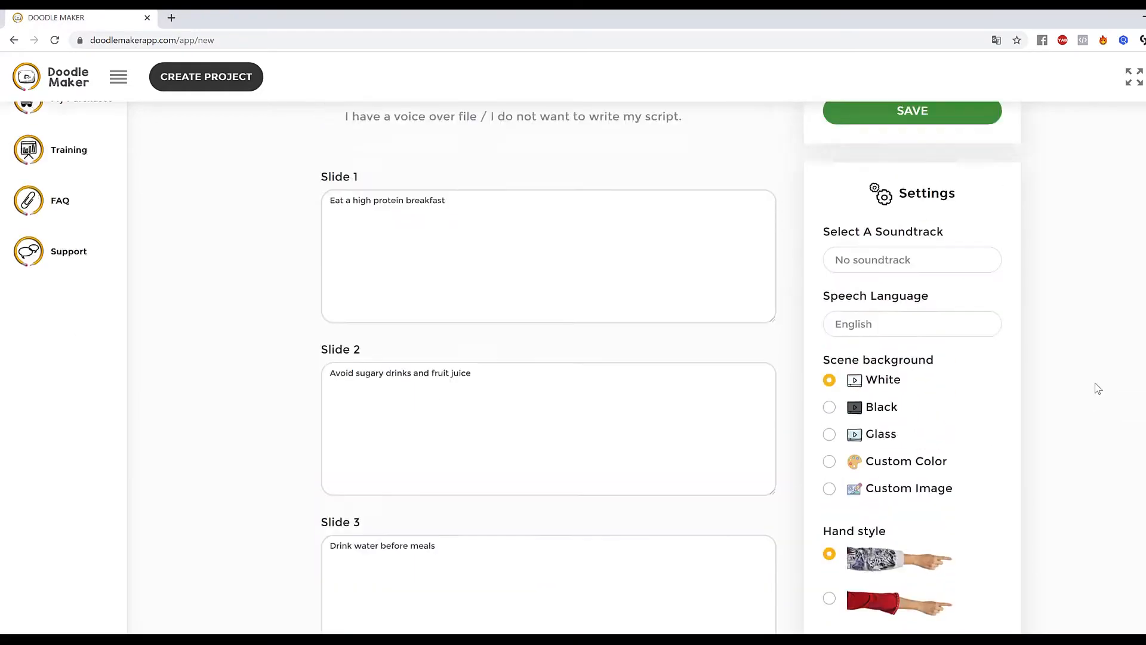
left_click(925, 229)
scroll(507, 359, "down", 12)
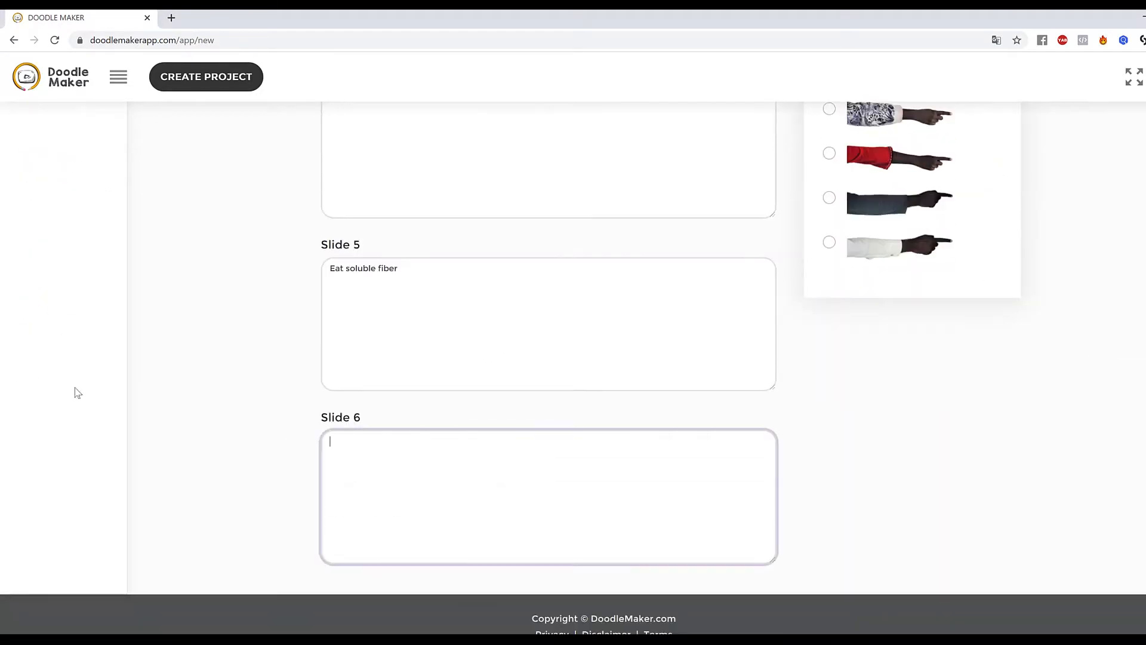
type("Drink coffee or tea")
Add a seventh slide and paste 'Base your diet on whole foods' into it.
scroll(865, 423, "up", 10)
scroll(880, 360, "up", 3)
left_click(860, 151)
scroll(719, 265, "down", 12)
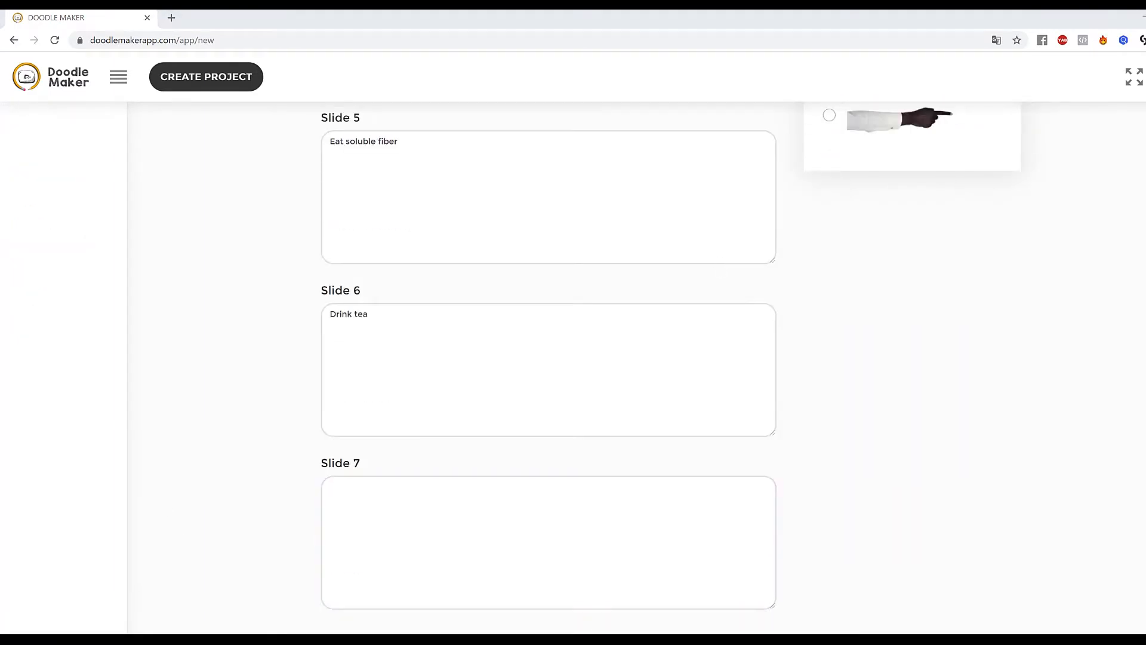
left_click(591, 531)
key("ctrl+v")
Add an eighth slide and paste 'Eat slowly' into it.
scroll(1100, 509, "up", 15)
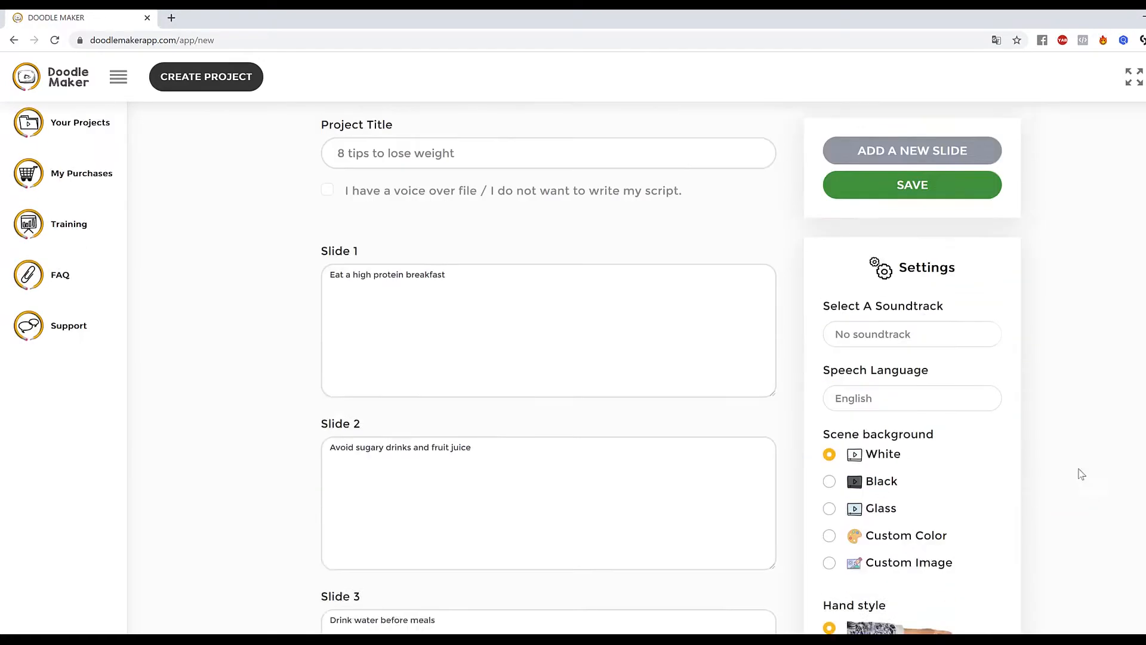
left_click(923, 224)
scroll(711, 506, "down", 12)
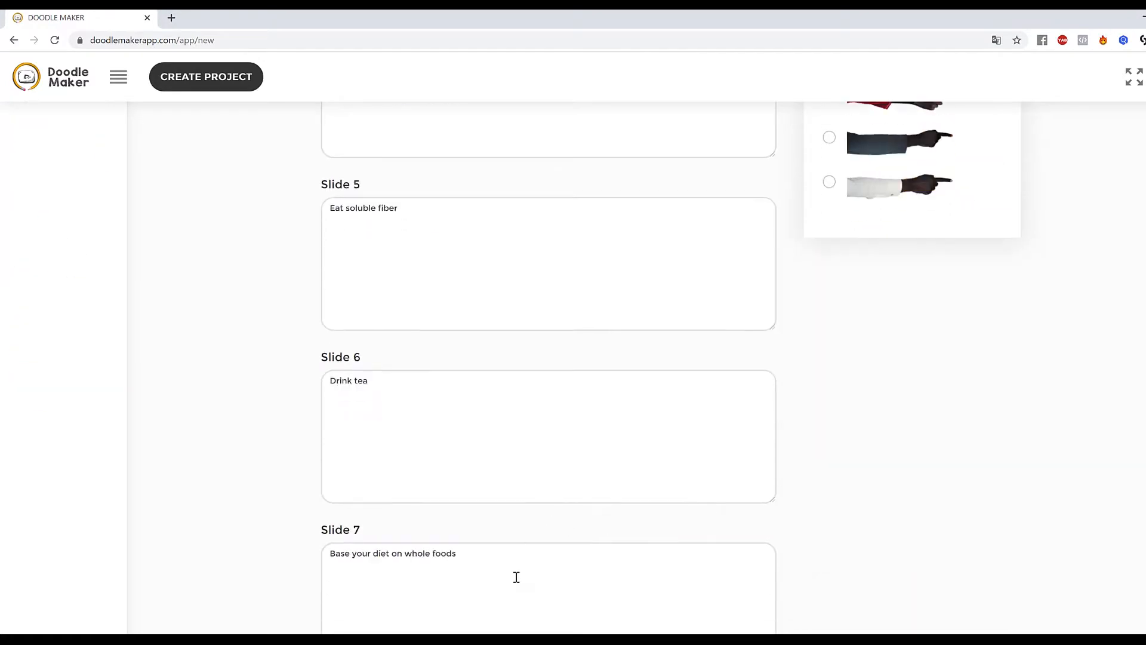
scroll(514, 576, "down", 4)
left_click(526, 468)
left_click(604, 522)
type("Eat slowly")
scroll(1003, 507, "up", 15)
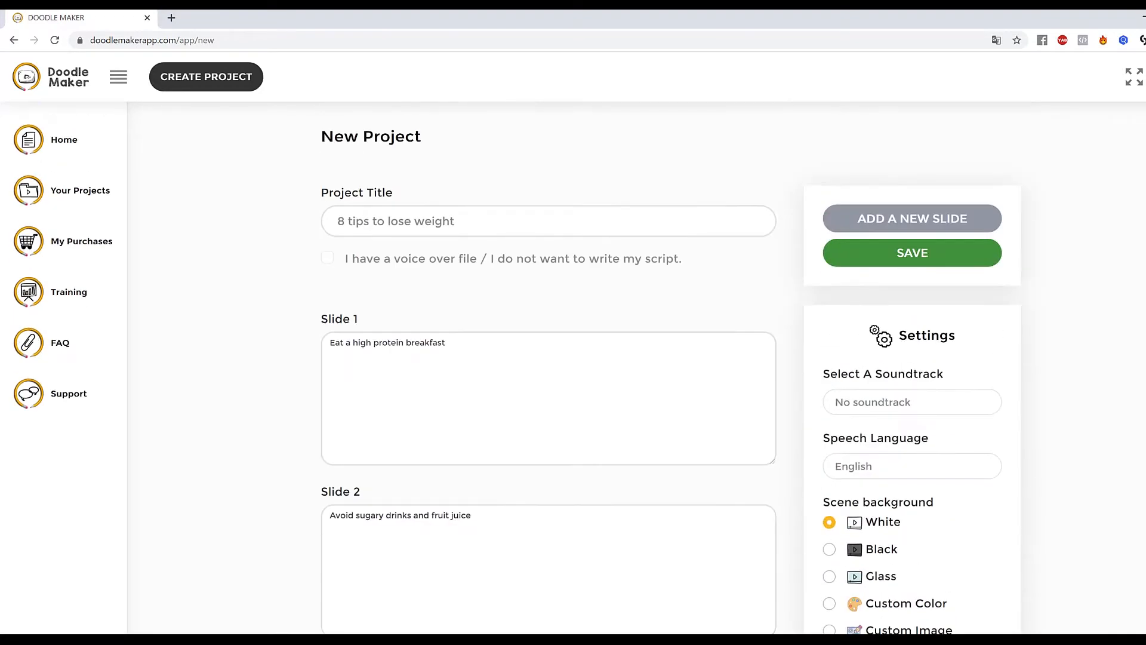
Review the slide scripts alongside the background and hand style settings.
scroll(1037, 356, "down", 4)
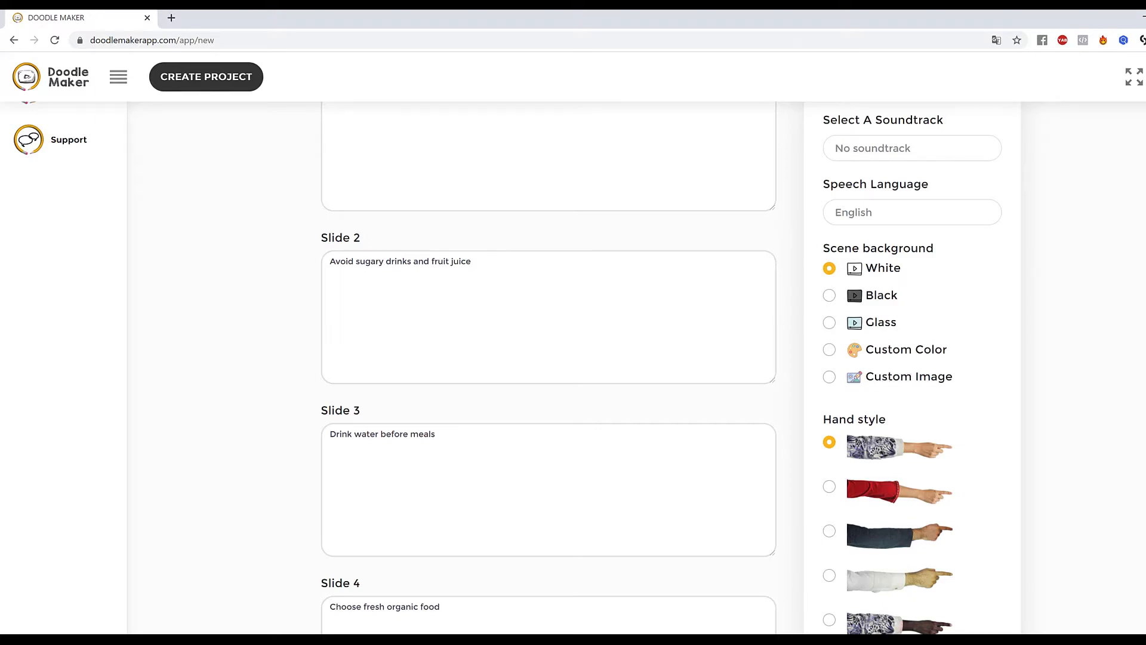
scroll(972, 330, "down", 5)
scroll(1015, 382, "up", 3)
scroll(943, 358, "down", 2)
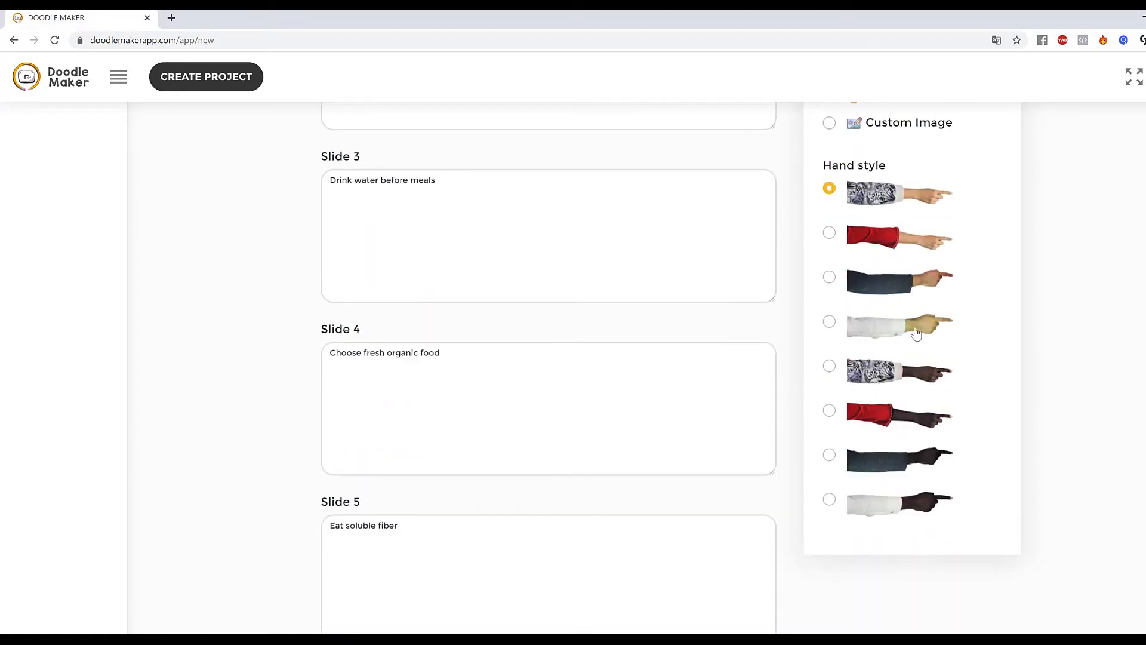
scroll(911, 313, "up", 2)
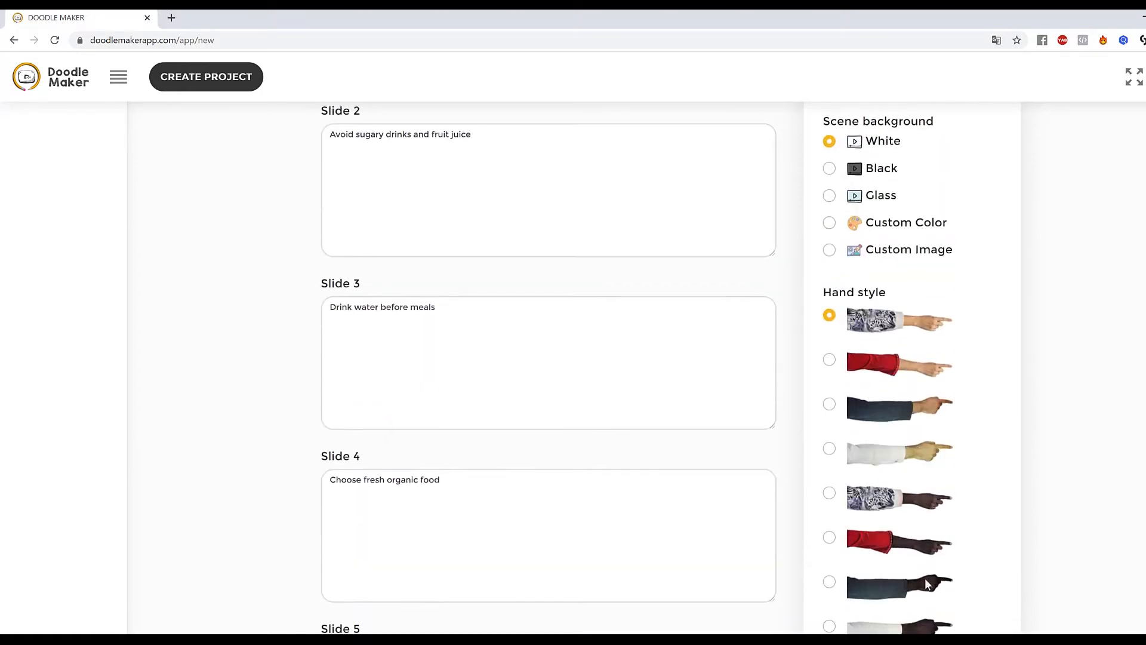
scroll(1038, 371, "down", 1)
scroll(1015, 385, "up", 8)
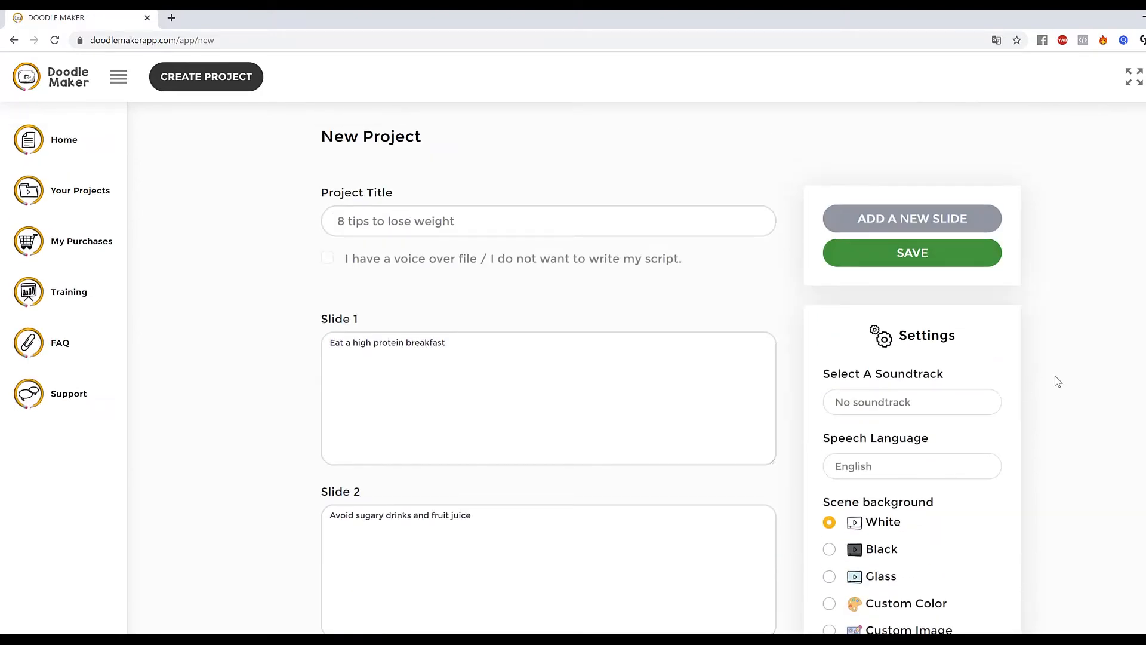
Open the speech language list to examine the available languages.
left_click_drag(840, 377, 1097, 373)
left_click(1113, 369)
left_click_drag(860, 440, 957, 443)
left_click(885, 469)
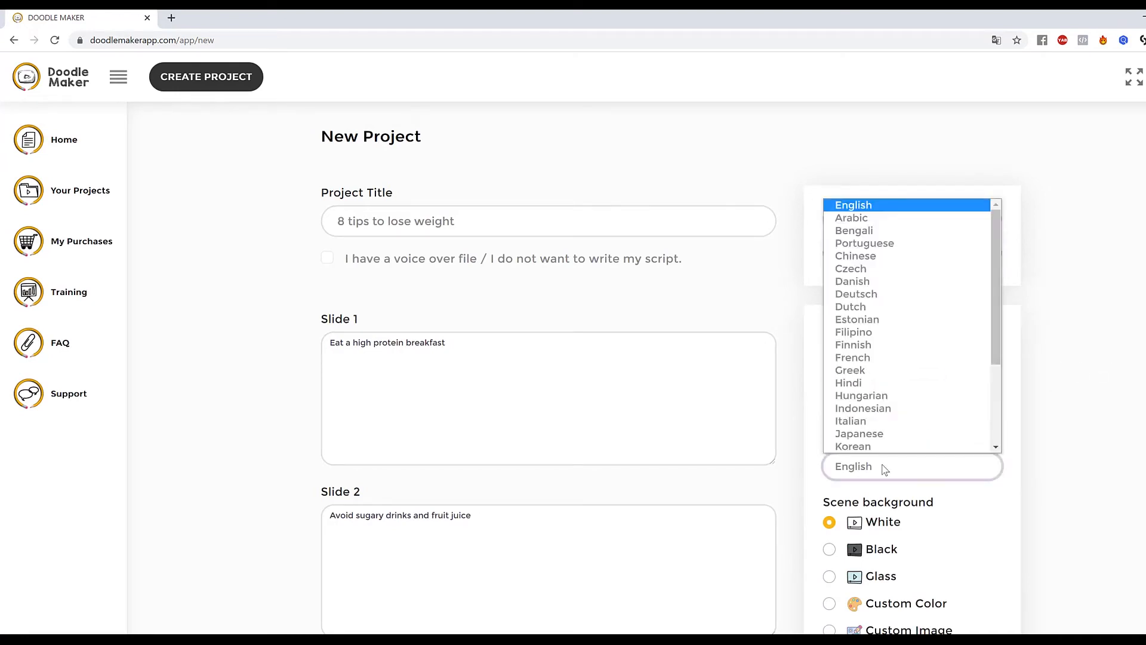
left_click_drag(998, 289, 998, 250)
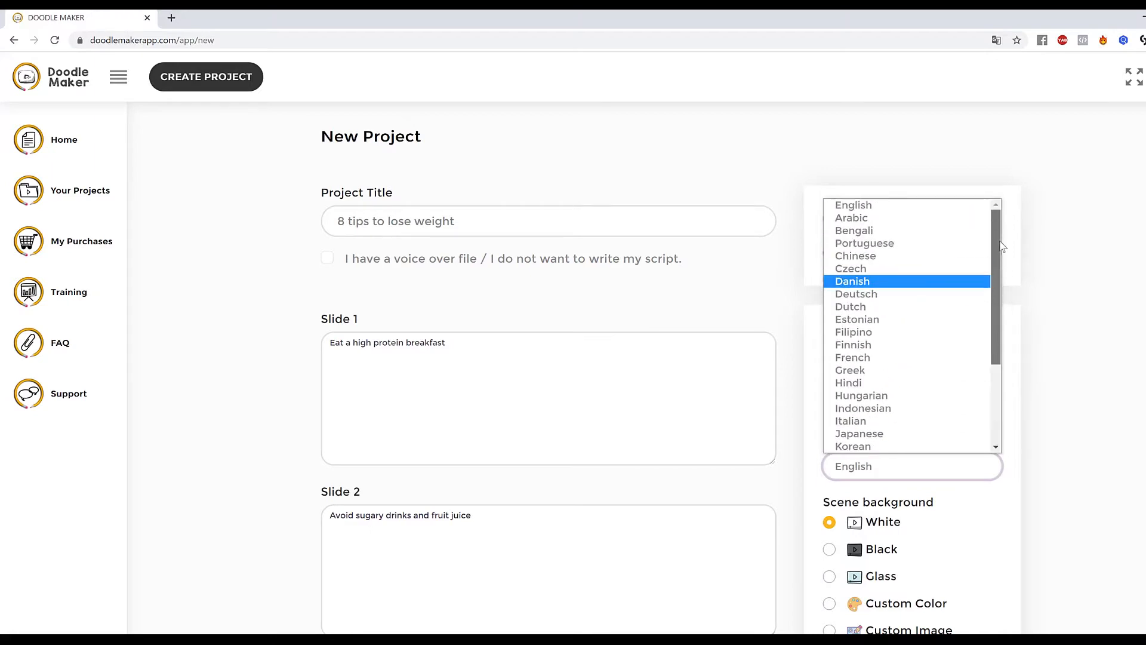
left_click(1126, 331)
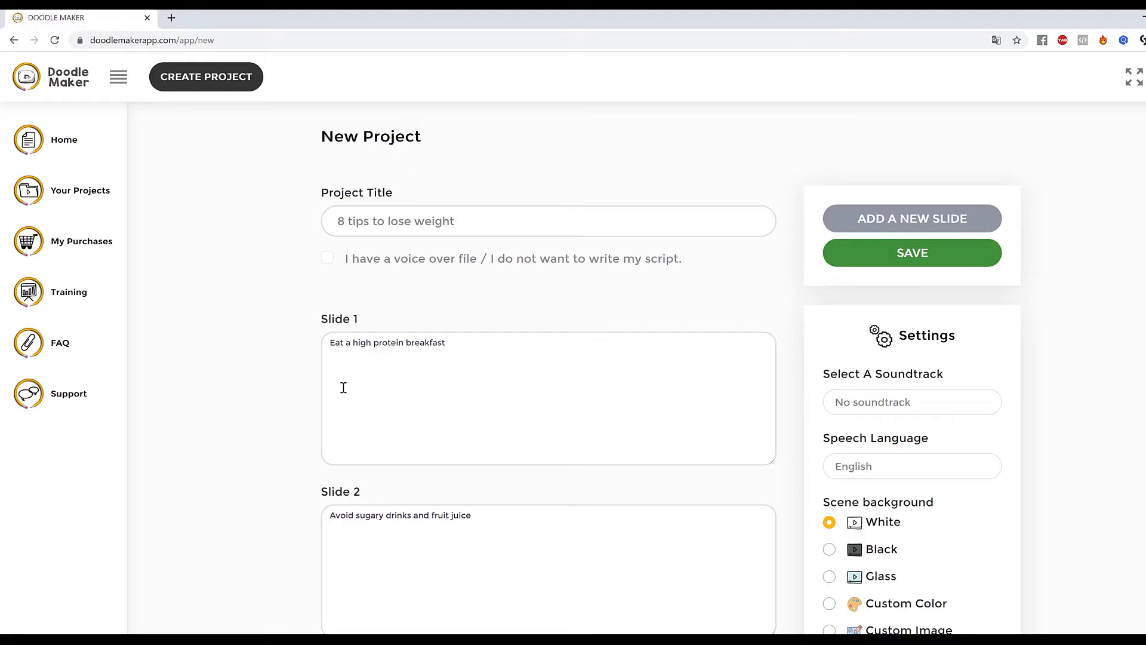
Scroll through the whole project form to check all eight slides.
left_click_drag(489, 352, 233, 358)
scroll(603, 515, "down", 10)
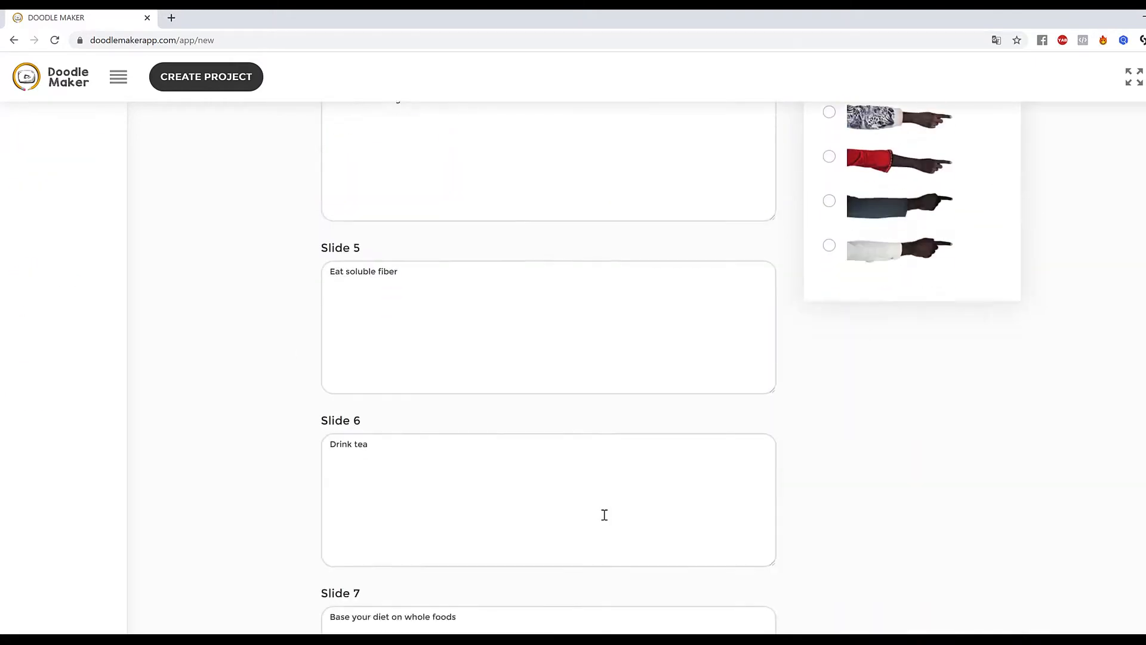
scroll(603, 514, "up", 10)
left_click(1134, 455)
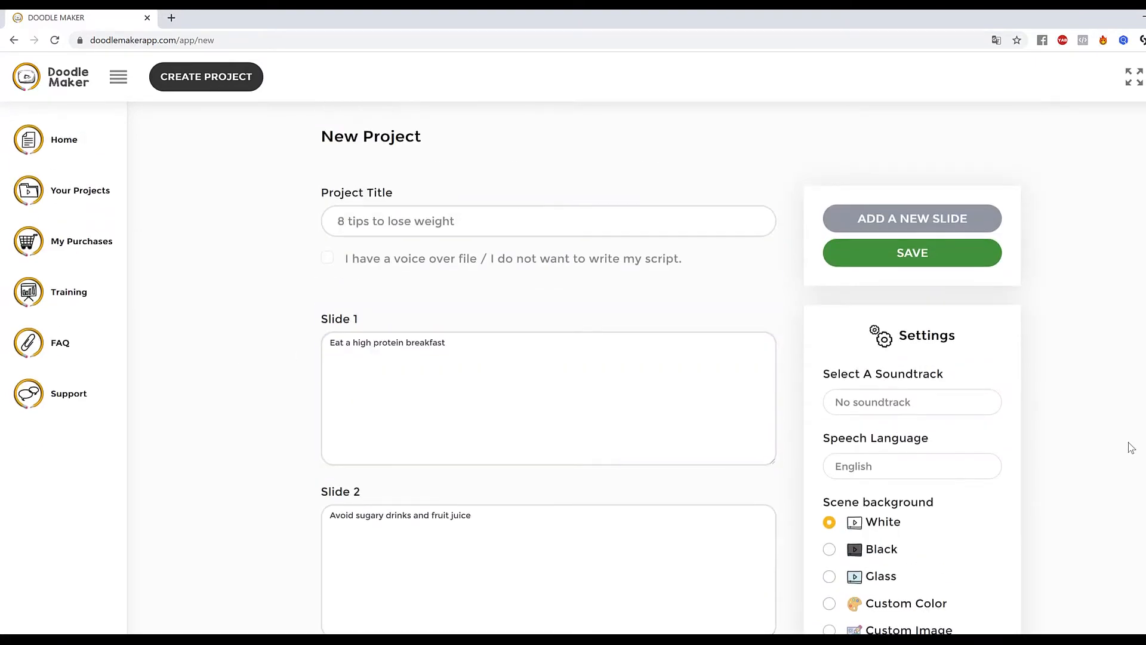
scroll(1131, 447, "down", 18)
scroll(1132, 448, "up", 17)
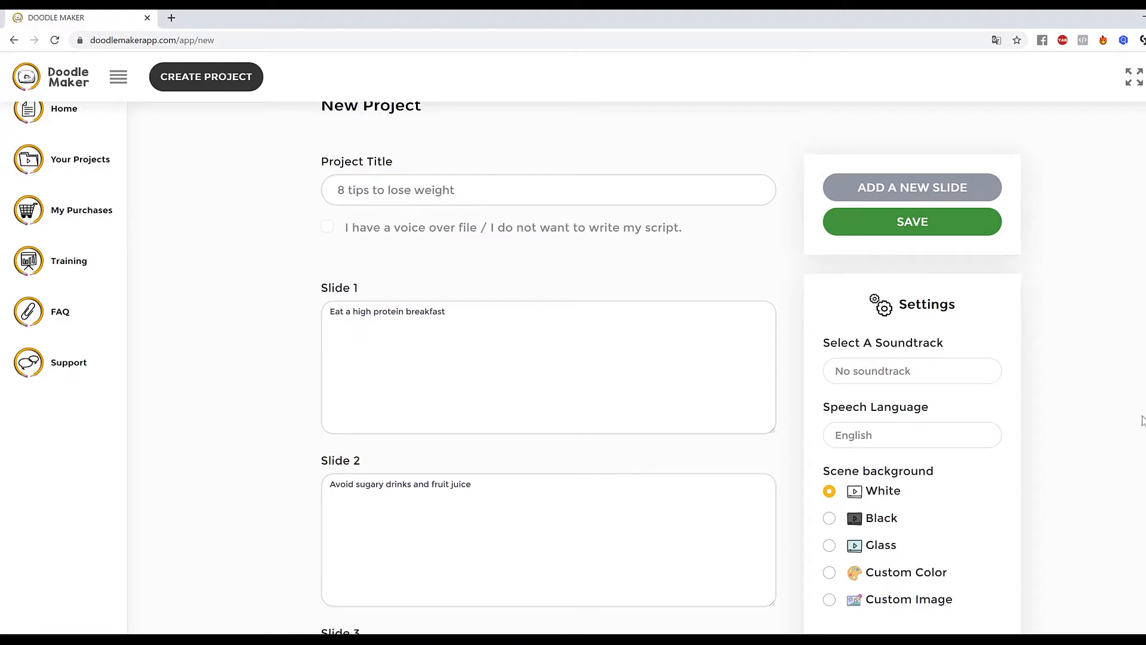
scroll(573, 370, "down", 15)
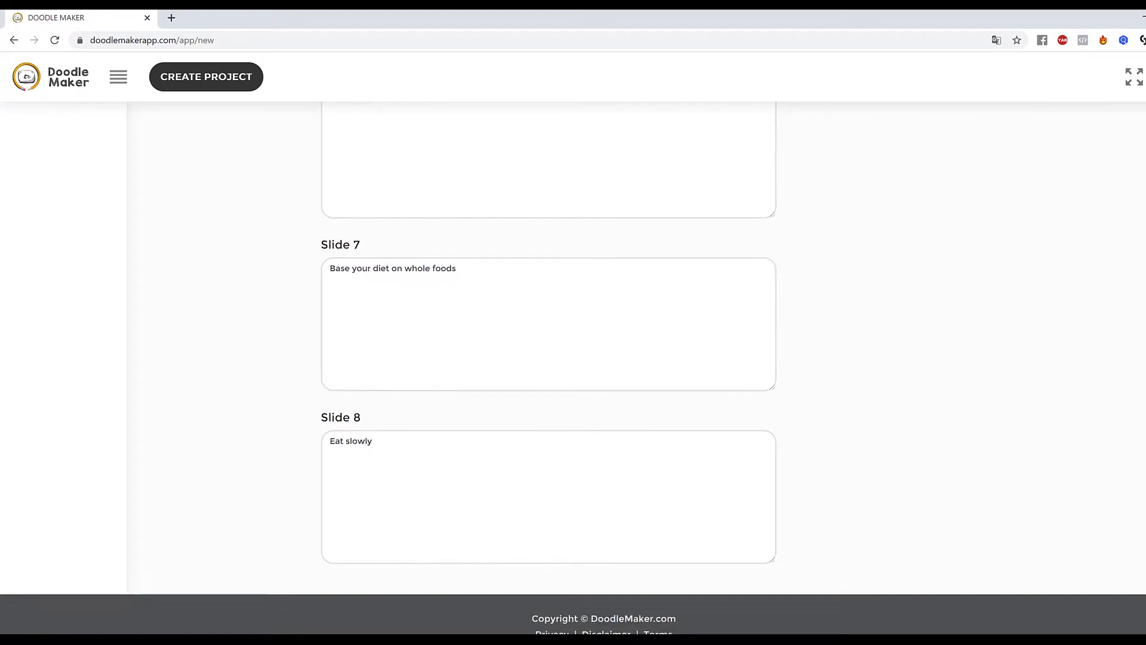
Save the project.
scroll(573, 371, "up", 15)
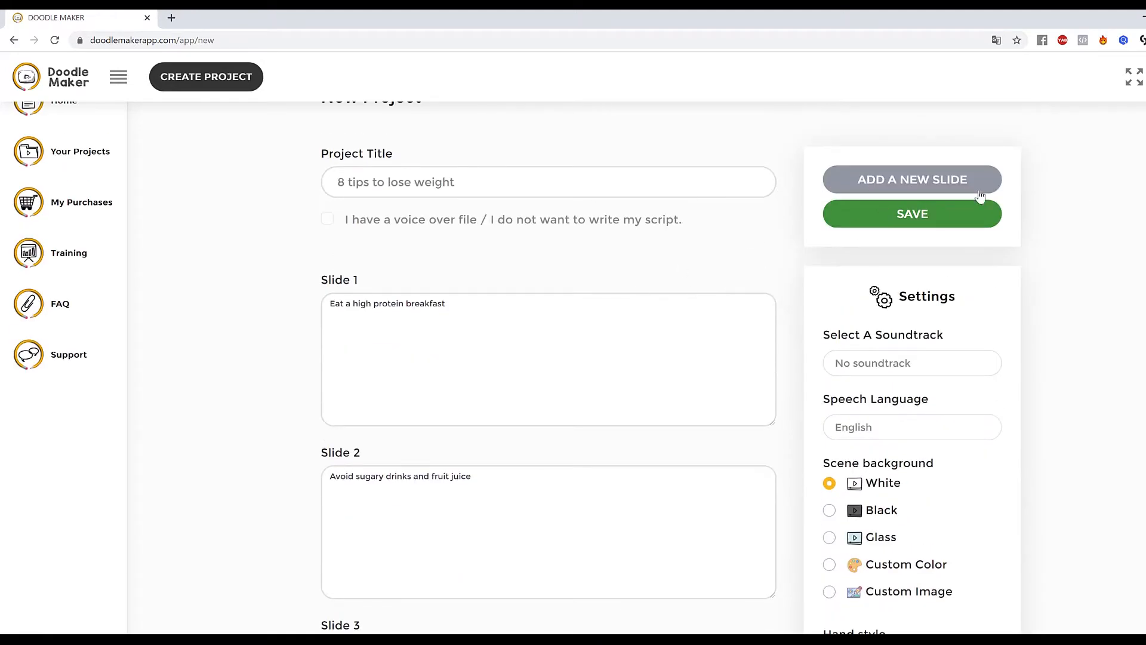
scroll(1131, 229, "down", 10)
scroll(1131, 229, "up", 11)
left_click(933, 264)
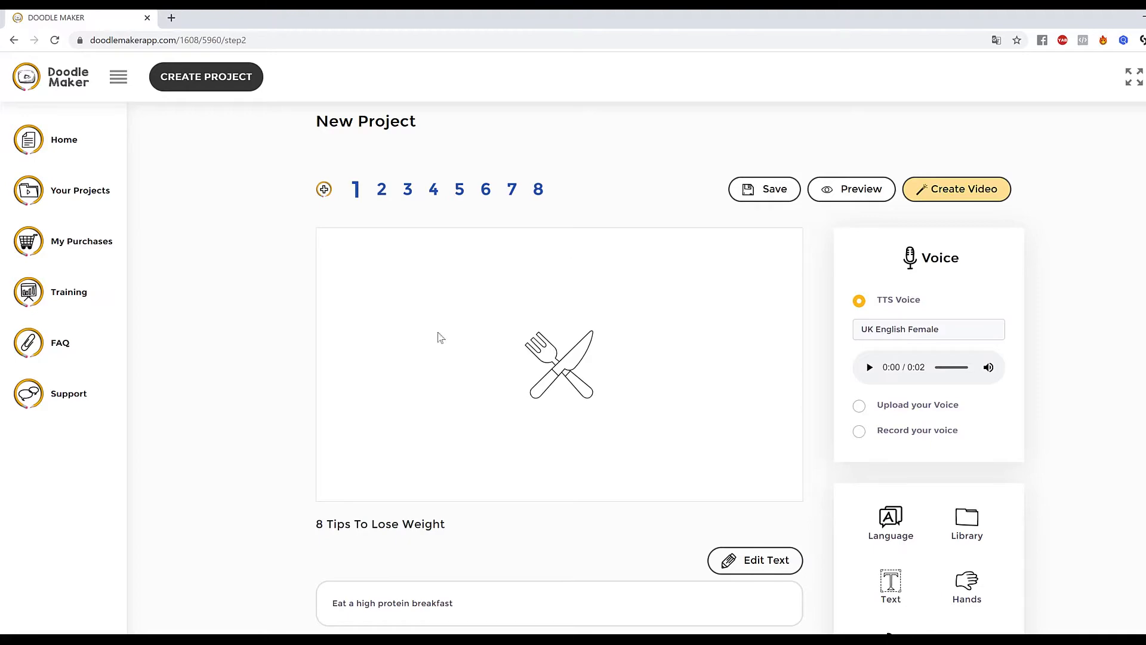
Enlarge the fork-and-knife icon on slide 1 and colour it dark red.
scroll(442, 494, "down", 3)
scroll(404, 271, "up", 3)
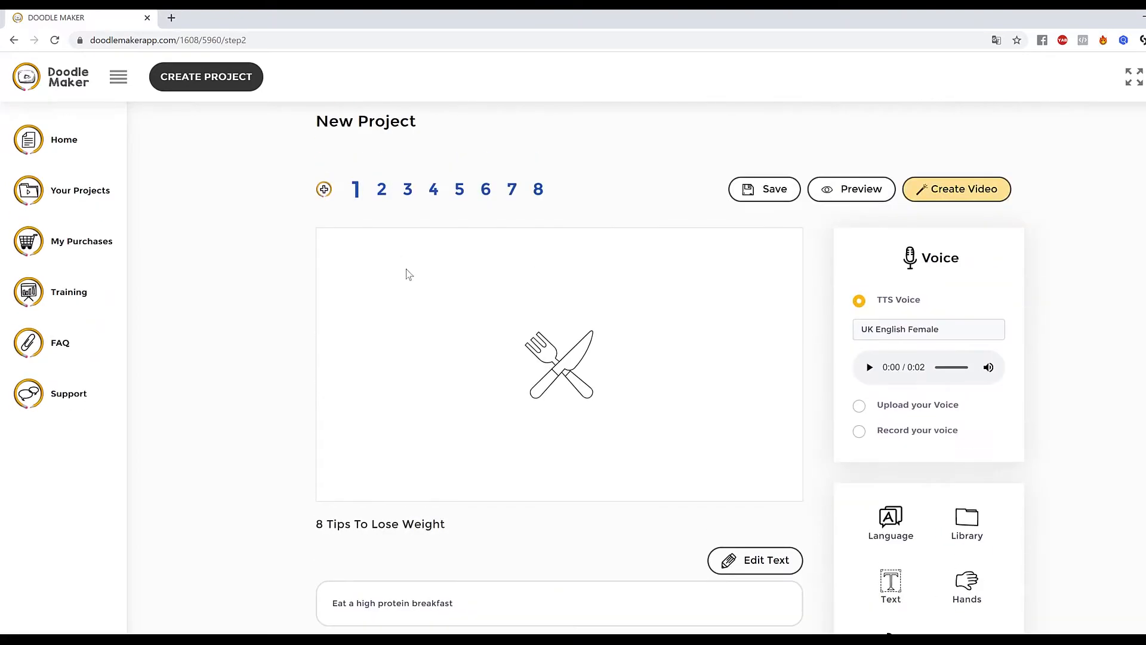
left_click(580, 369)
left_click_drag(605, 412, 643, 446)
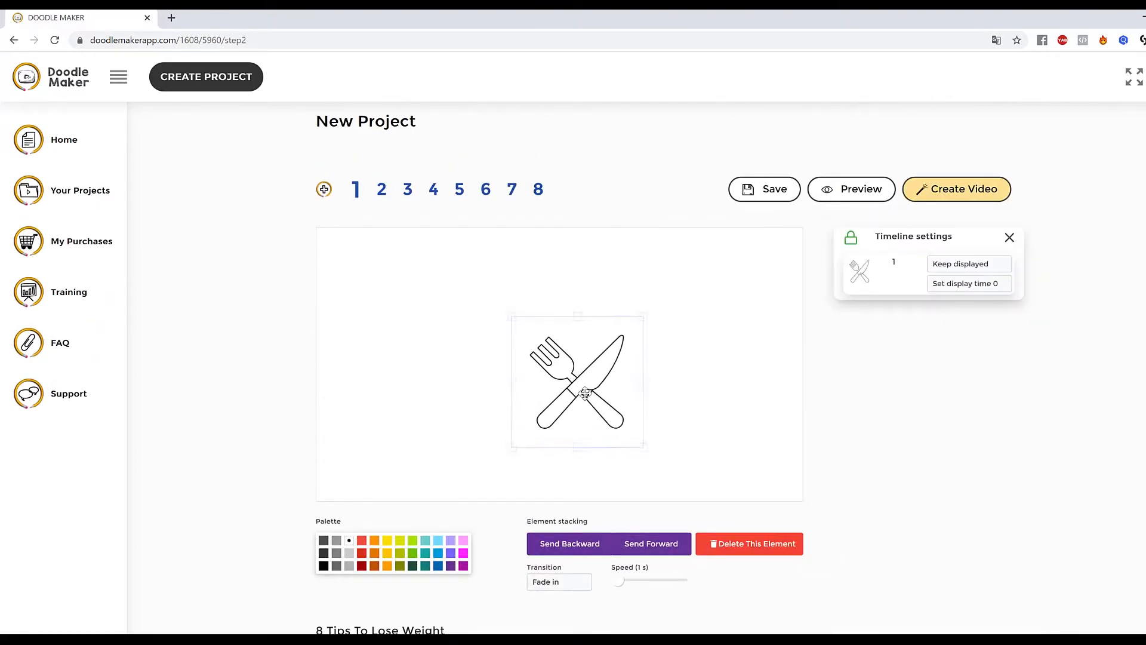
left_click_drag(512, 317, 487, 290)
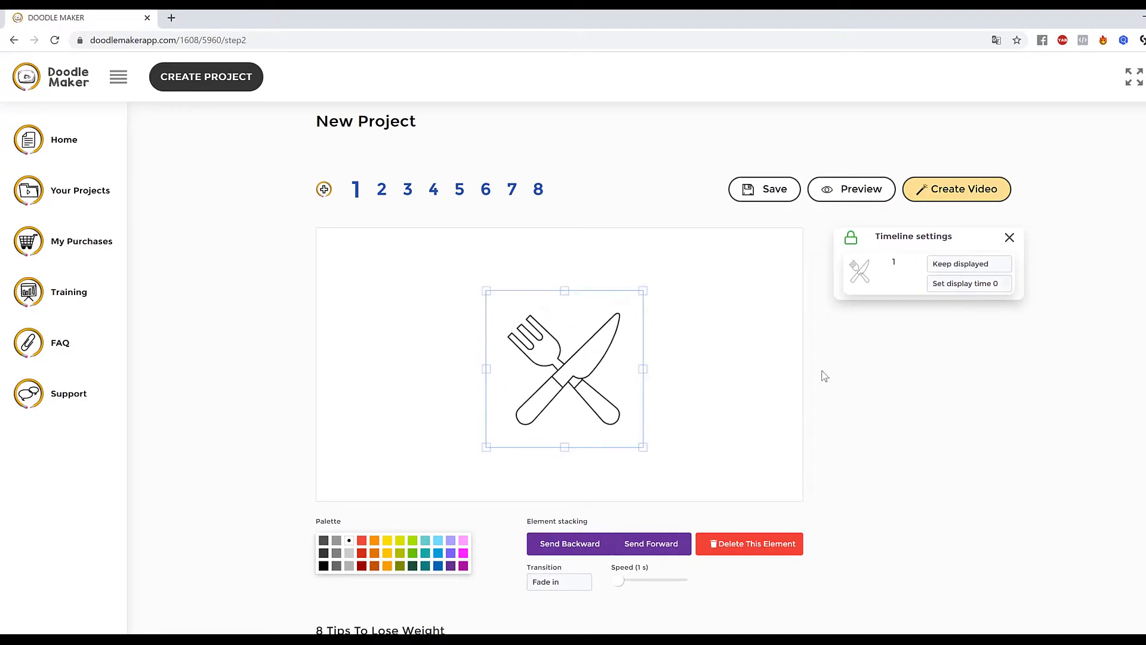
left_click(362, 565)
Open slide 2 and enlarge the boy illustration.
left_click(382, 191)
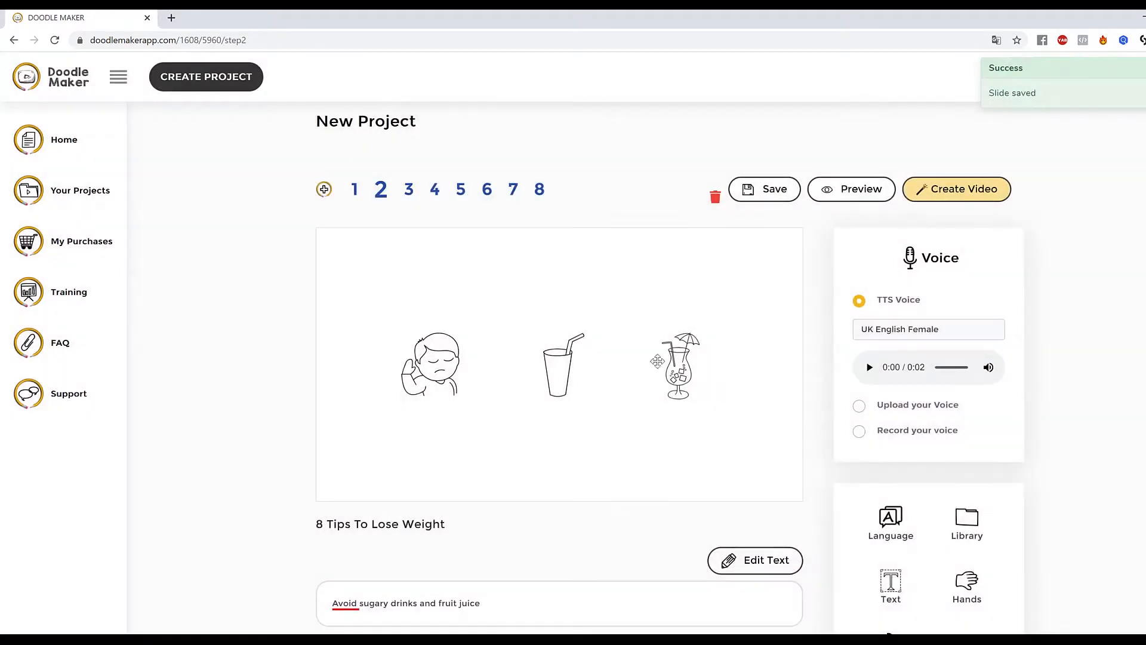
left_click(487, 407)
left_click_drag(488, 408, 509, 433)
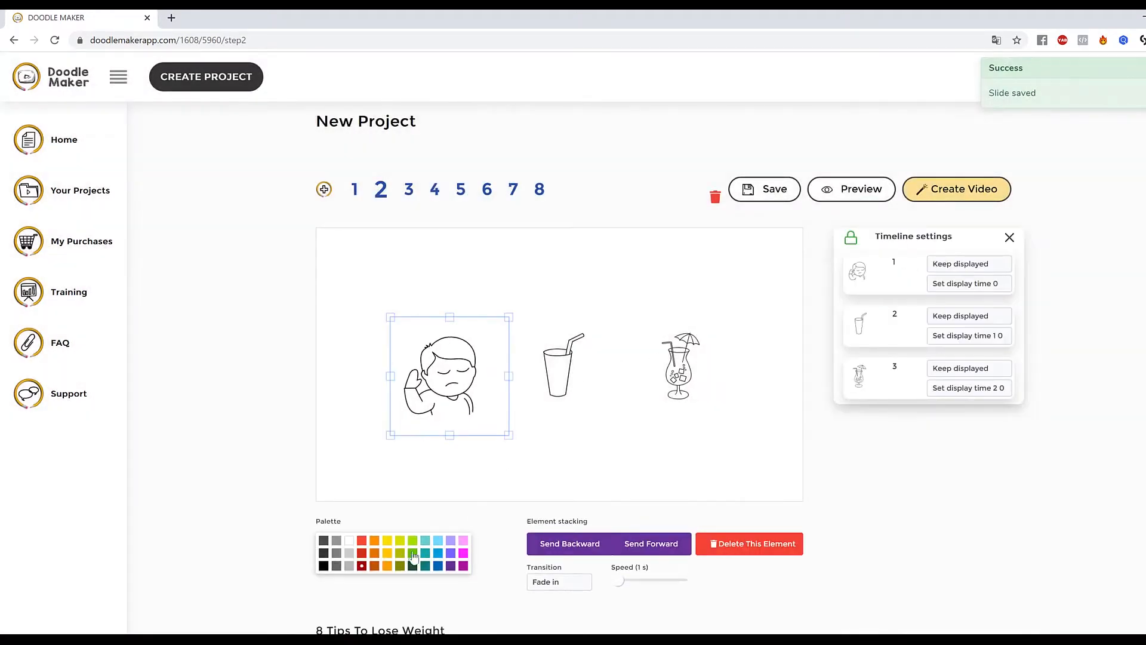
Colour the drinking glass on slide 2 red.
left_click(578, 400)
left_click(579, 400)
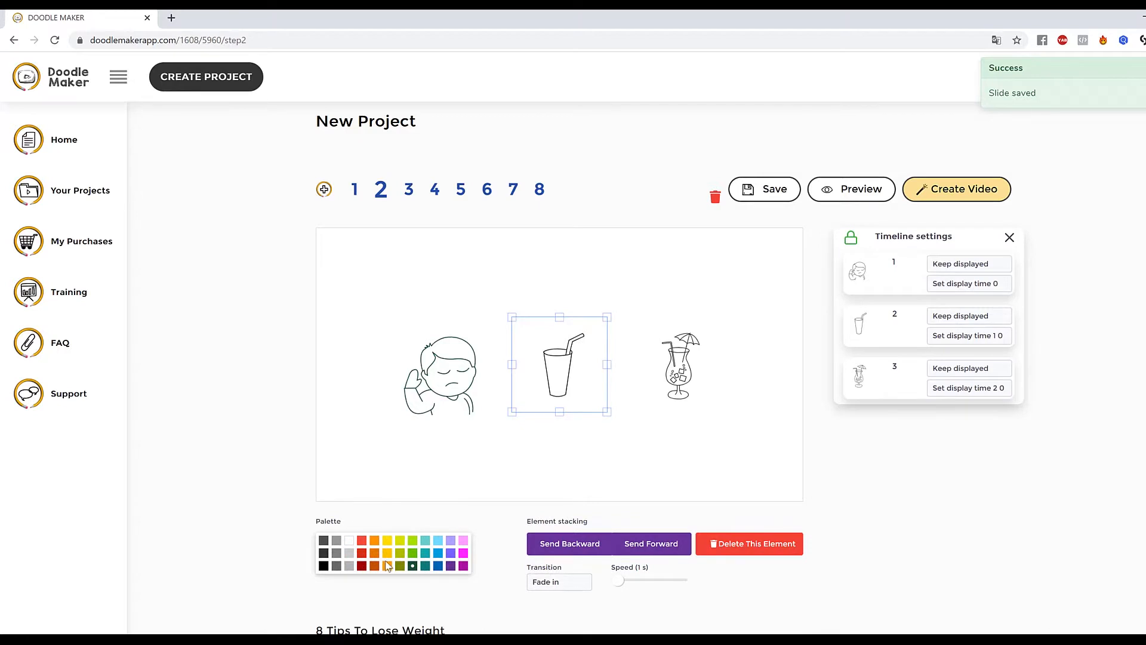
left_click(363, 555)
Colour the cocktail glass blue and enlarge it slightly.
left_click(686, 352)
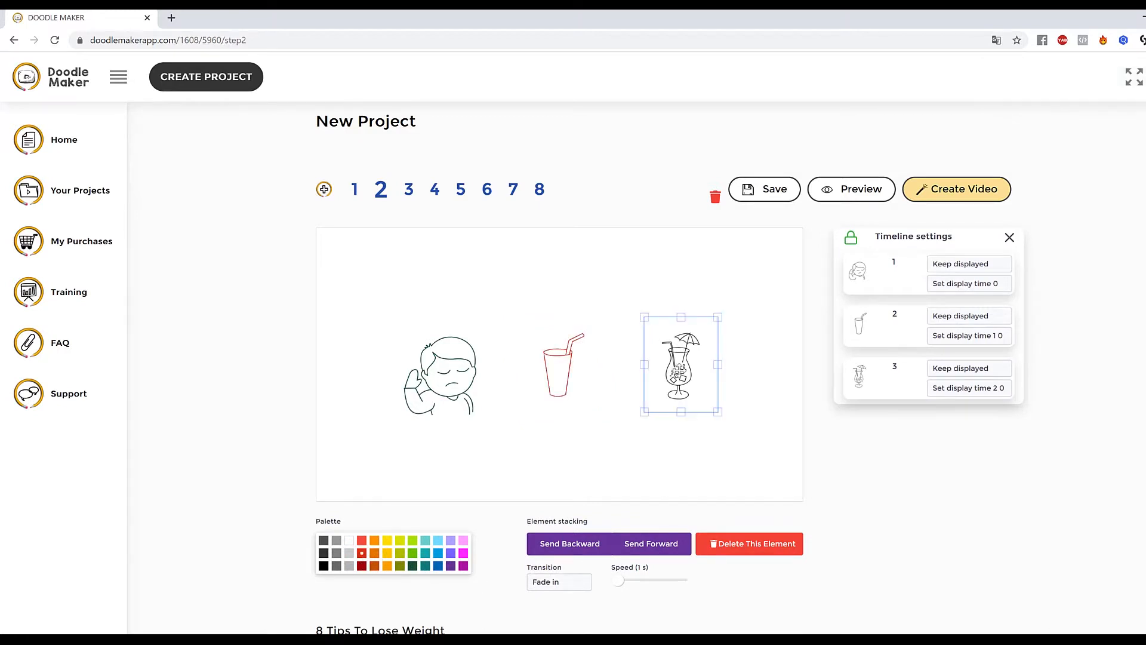
left_click(438, 566)
mouse_move(720, 412)
left_mouse_down()
mouse_move(732, 436)
mouse_move(713, 411)
left_mouse_up()
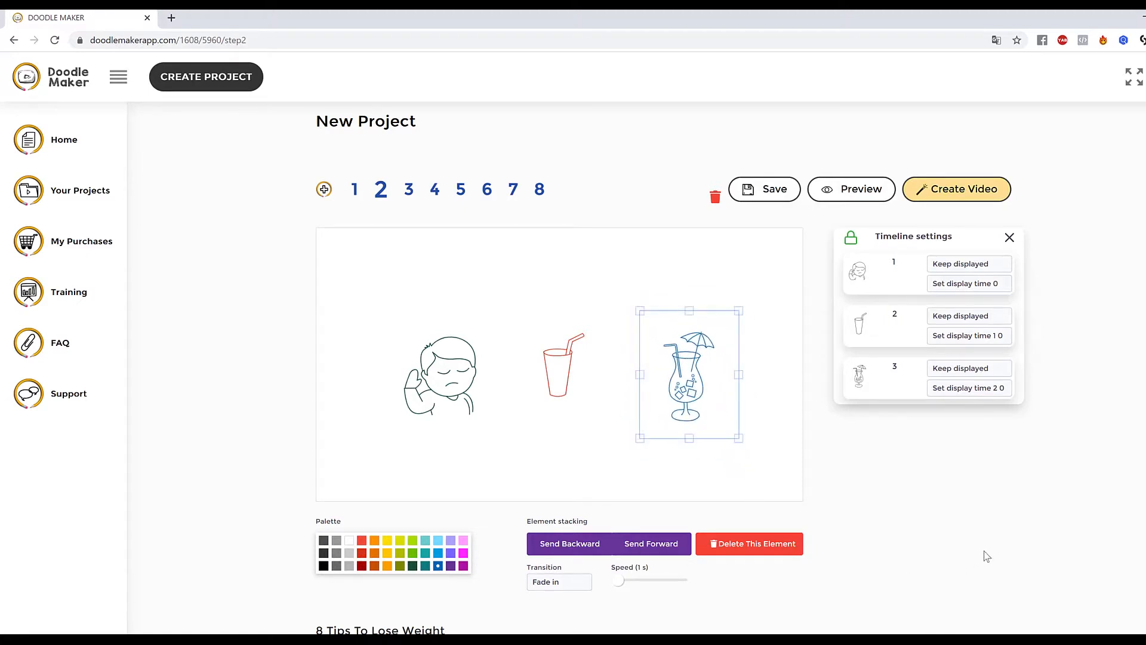
Set the boy's transition to Hand drawing and the drinking glass's transition to Slide from bottom.
left_click(444, 375)
left_click(560, 582)
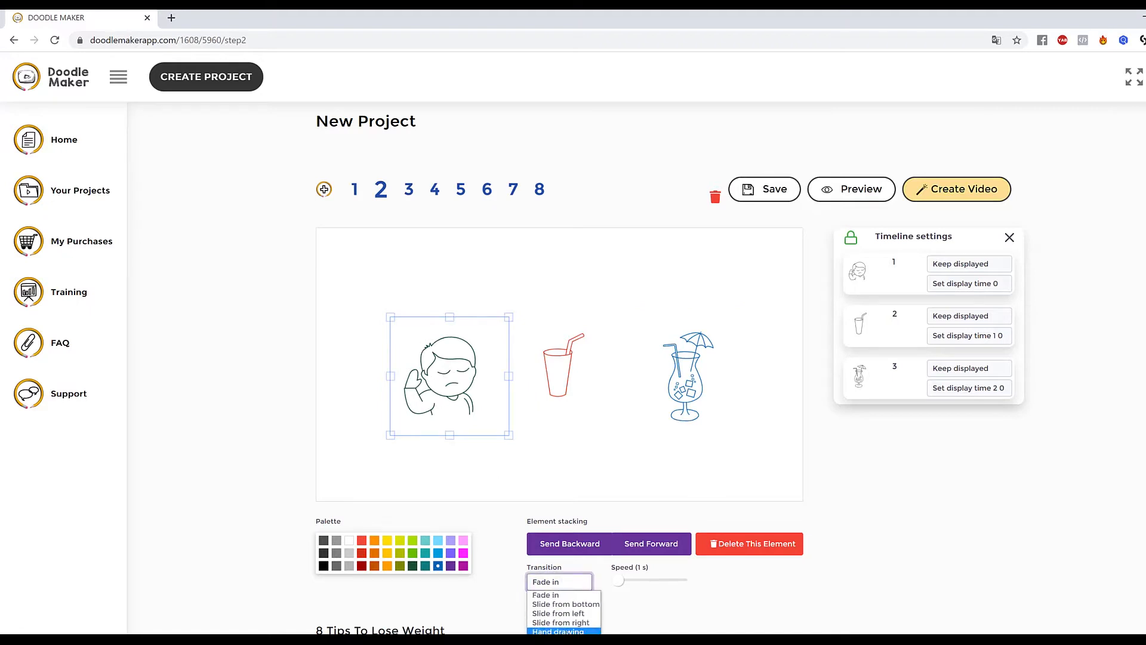
left_click(576, 624)
left_click(558, 580)
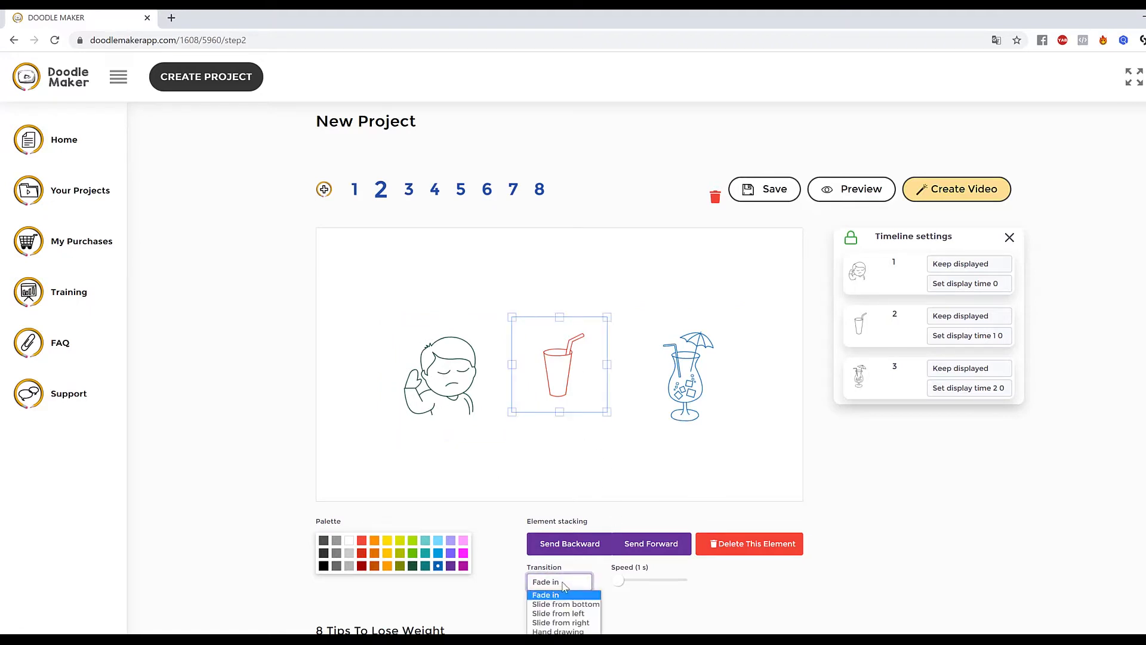
left_click(585, 605)
Adjust the keep-displayed and display time settings of slide 2's elements in the timeline settings.
left_click(708, 397)
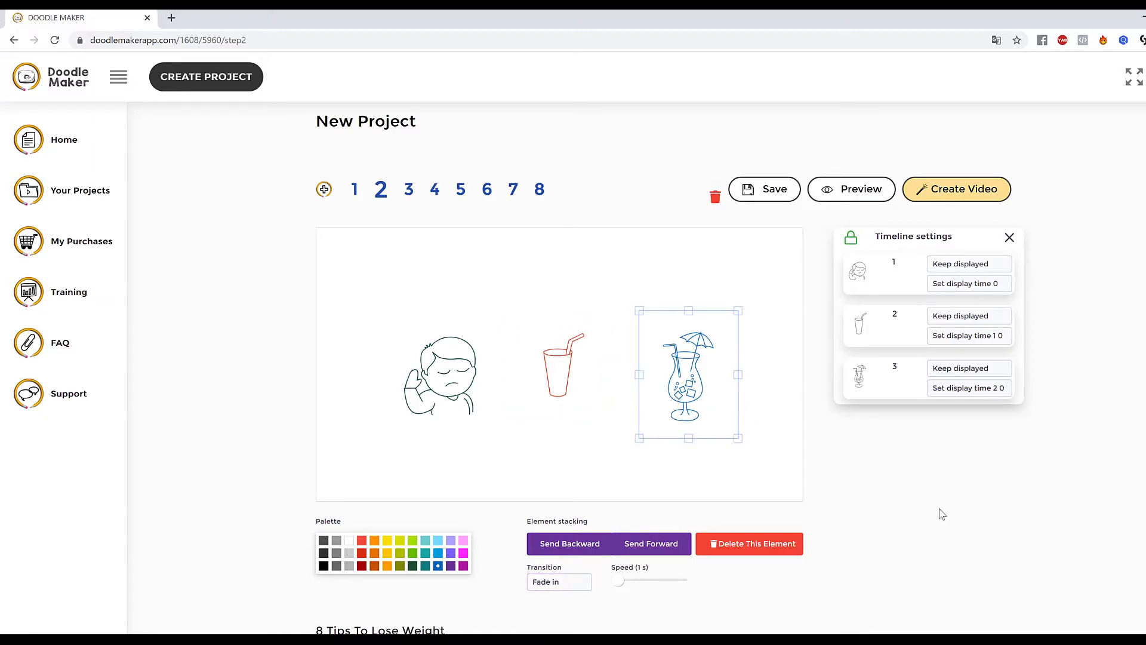
left_click(679, 489)
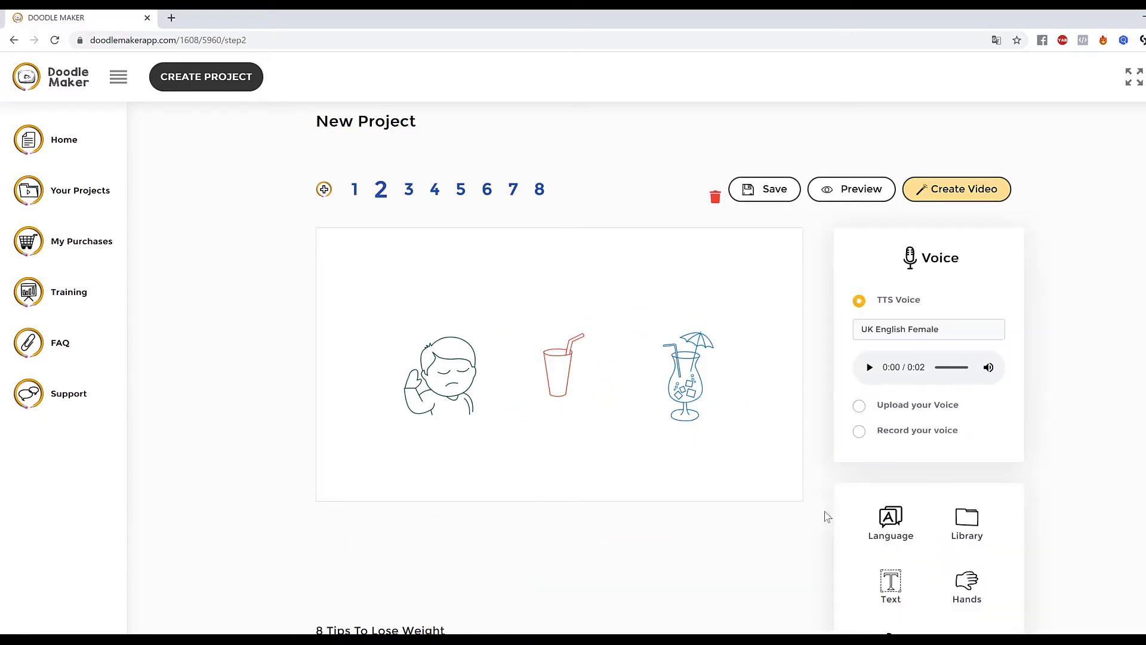
left_click(717, 406)
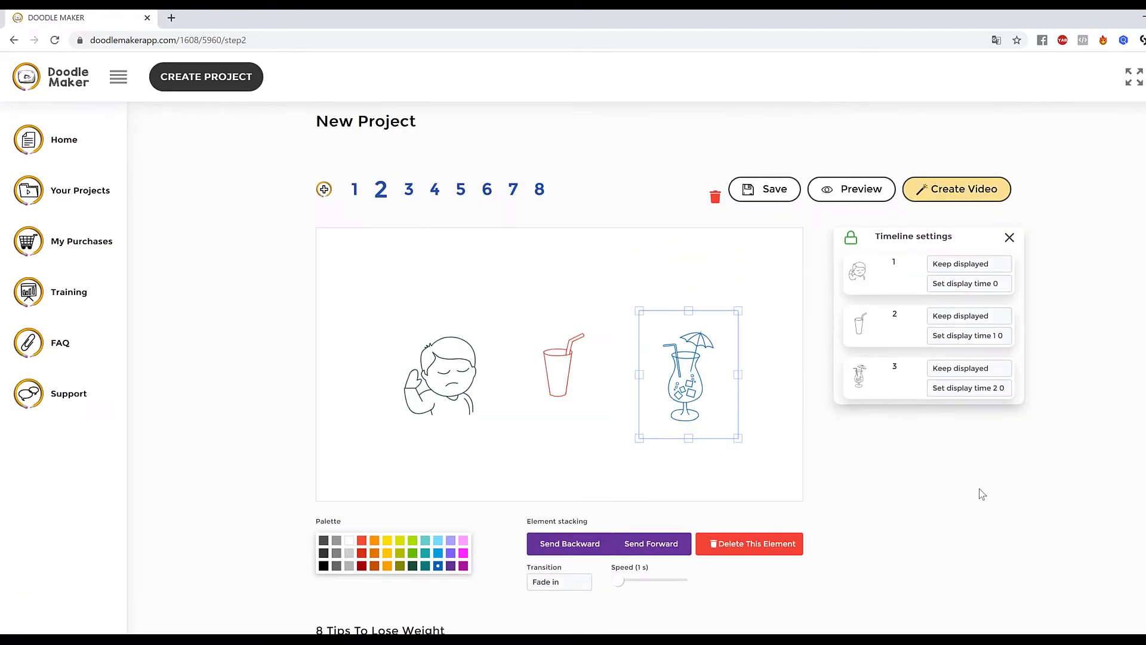
left_click(982, 266)
left_click(1069, 270)
left_click(973, 282)
left_click(1136, 376)
left_click(977, 264)
left_click(1121, 329)
Set the transition of slide 1's fork-and-knife icon to Hand drawing.
left_click(357, 189)
left_click(564, 343)
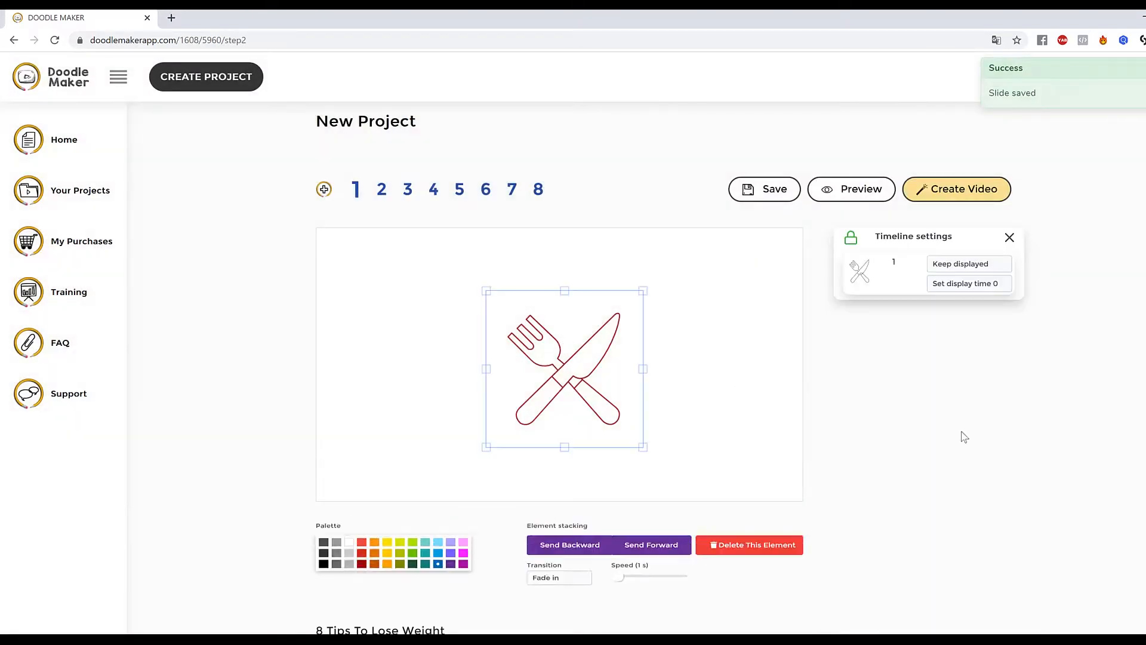
left_click(574, 585)
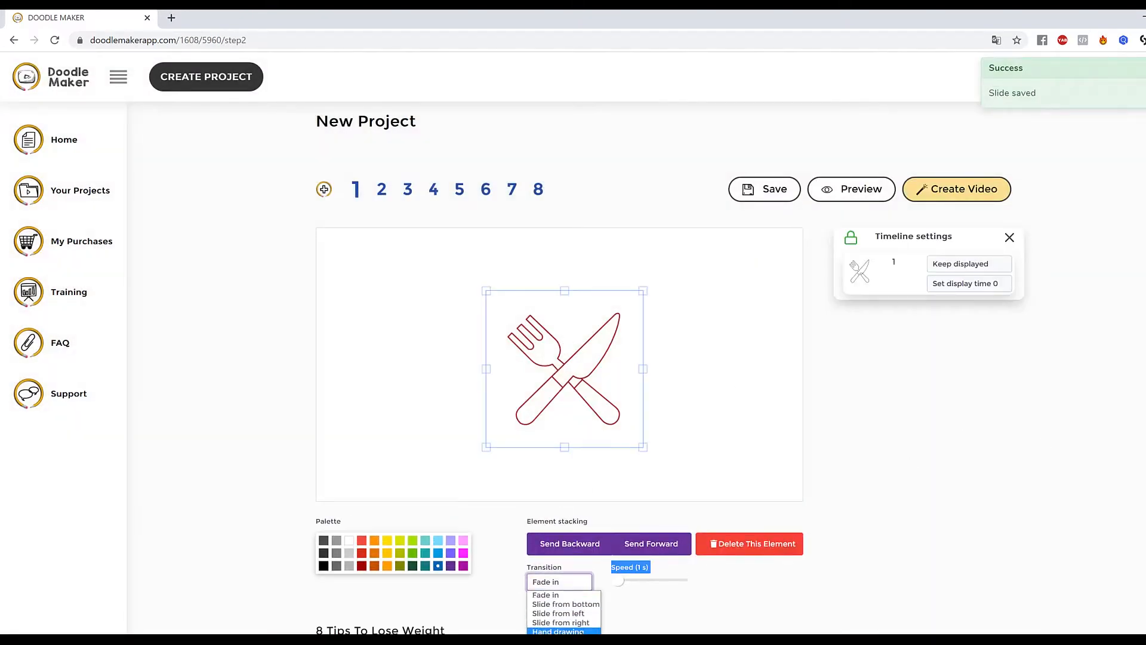
left_click(552, 601)
Preview slides 1 and 2.
scroll(961, 498, "down", 1)
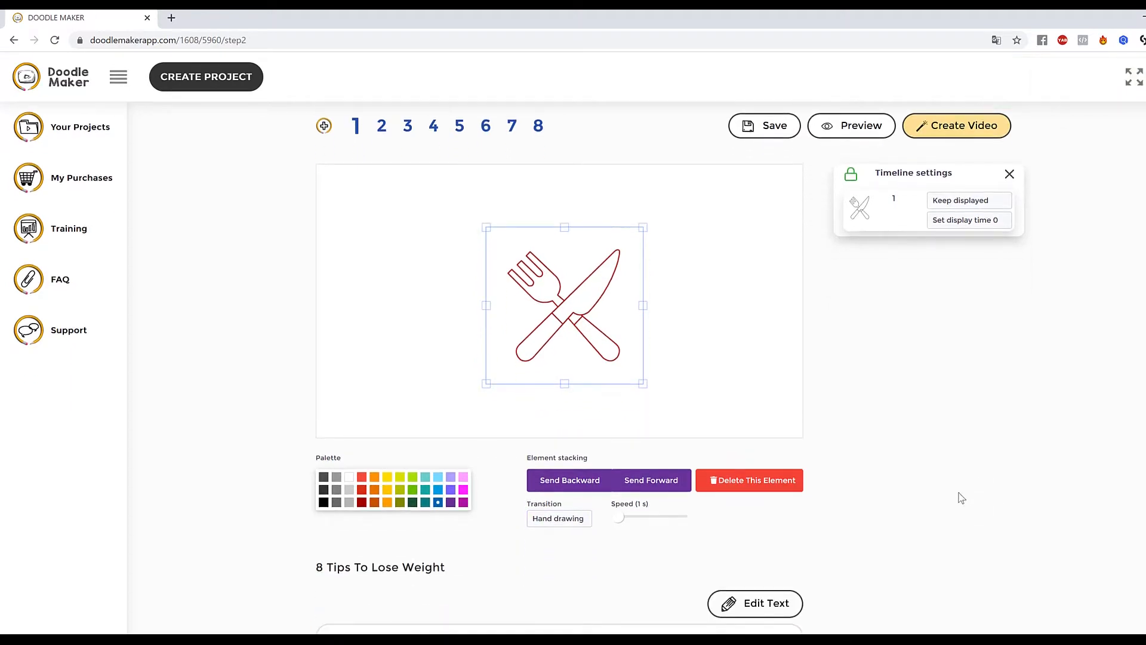
left_click(863, 130)
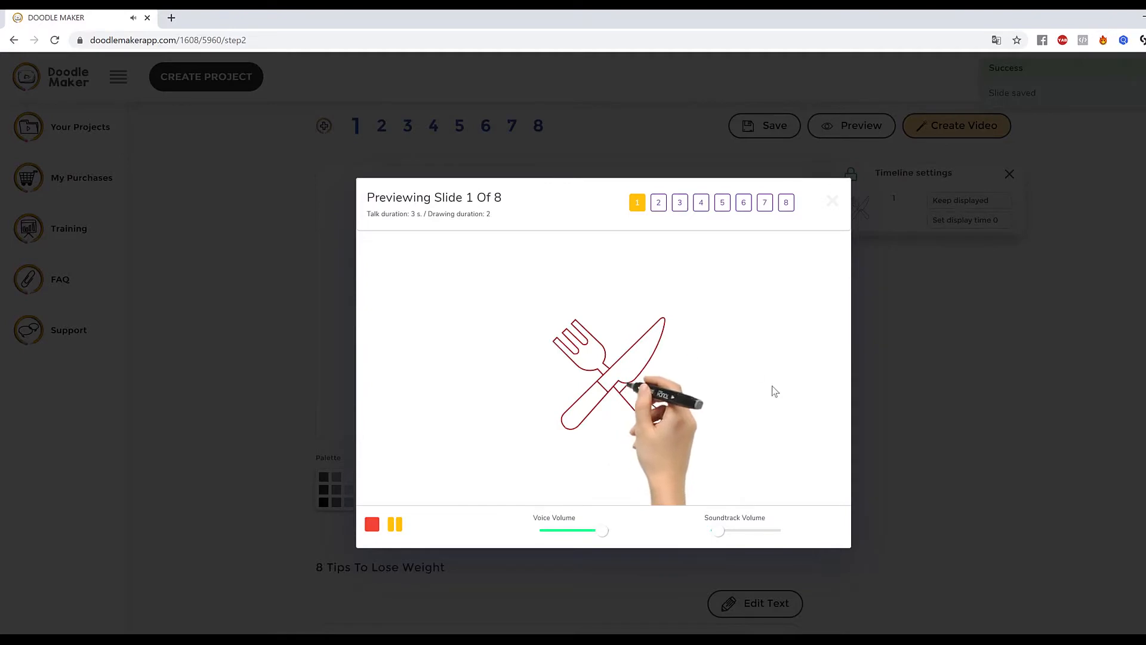
left_click(1016, 442)
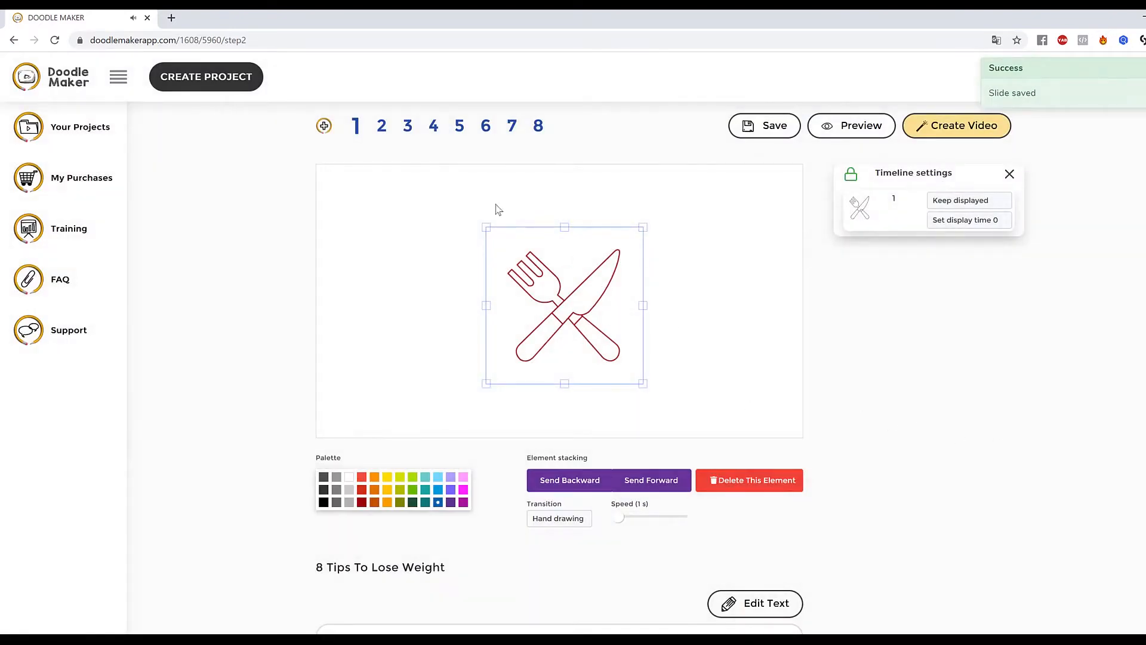
left_click(382, 126)
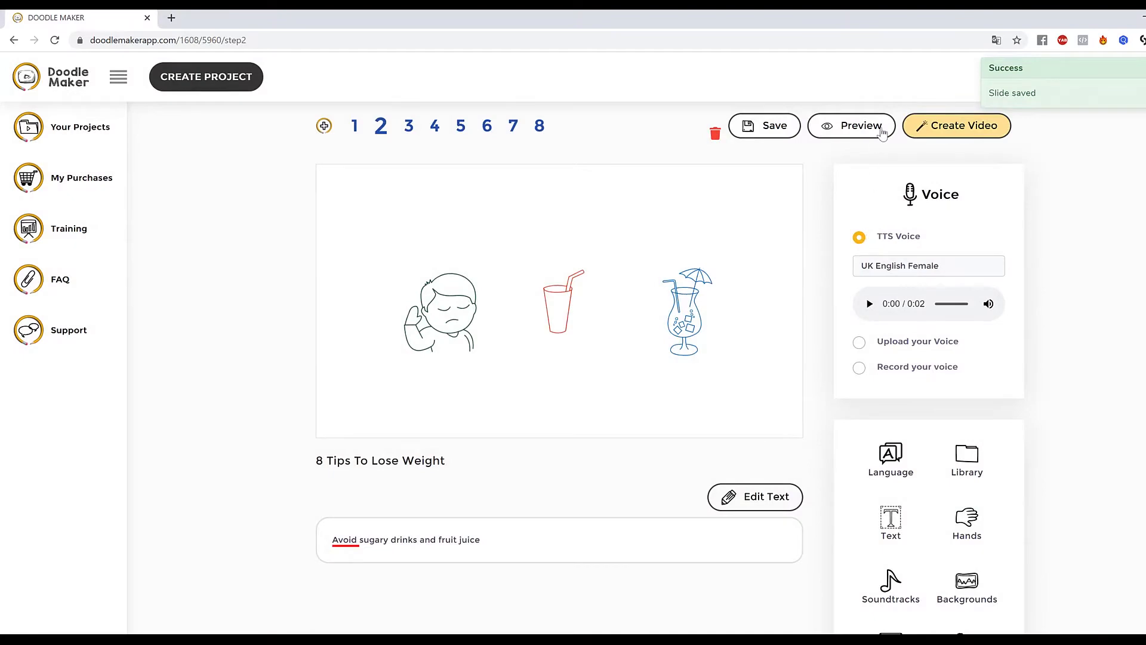
left_click(857, 135)
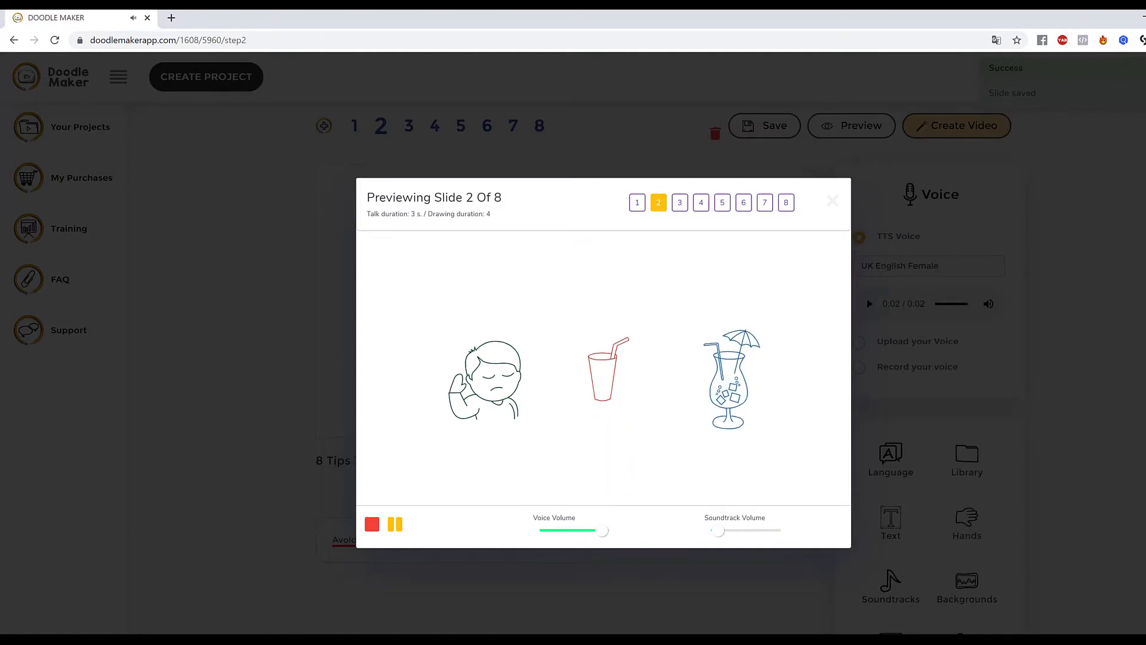
left_click(306, 429)
Set slide 2's text-to-speech voice to English UK - Harry (Male).
left_click(986, 270)
scroll(967, 412, "down", 1)
left_click(955, 417)
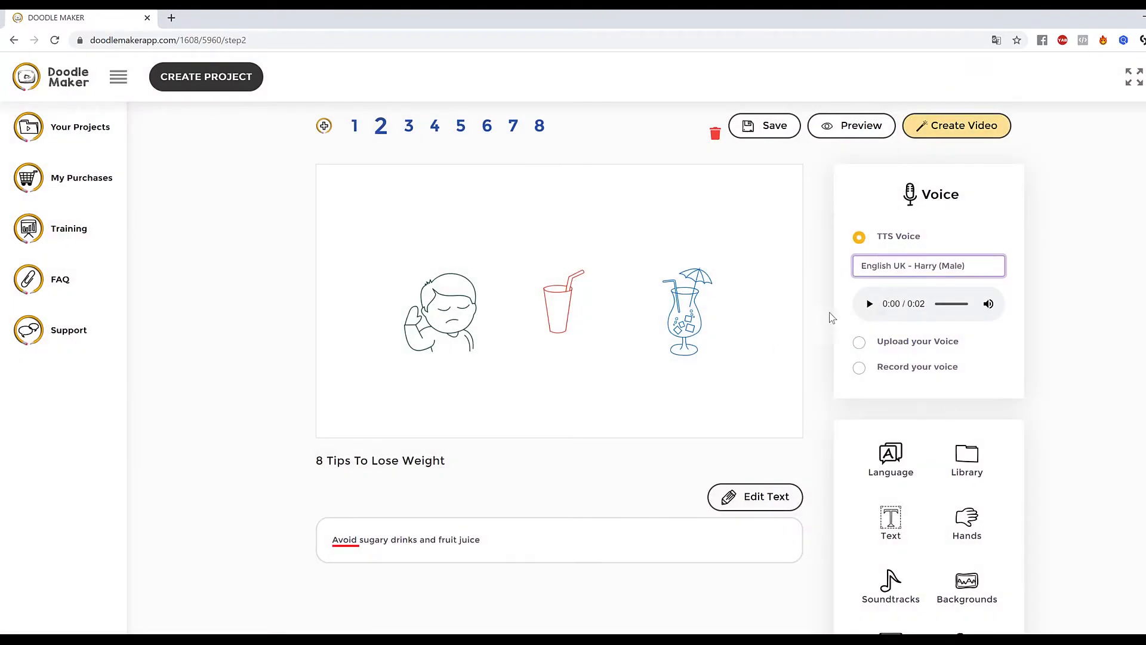
Open slide 4 and enlarge the serving-dish icon.
left_click(496, 352)
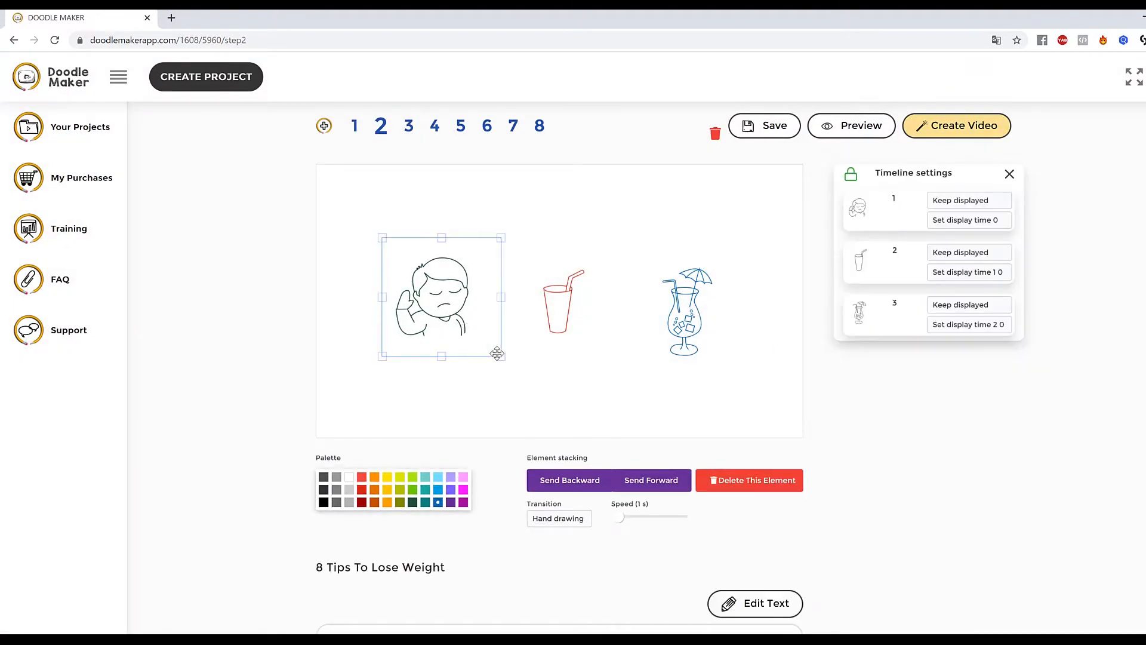
left_click(435, 125)
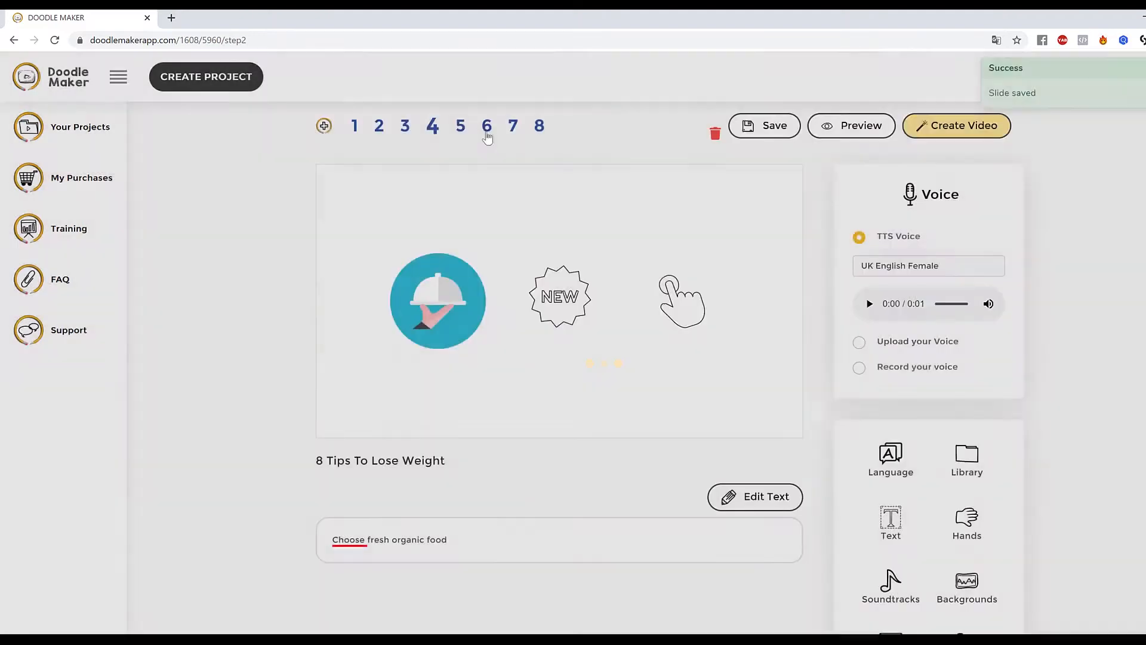
left_click(485, 129)
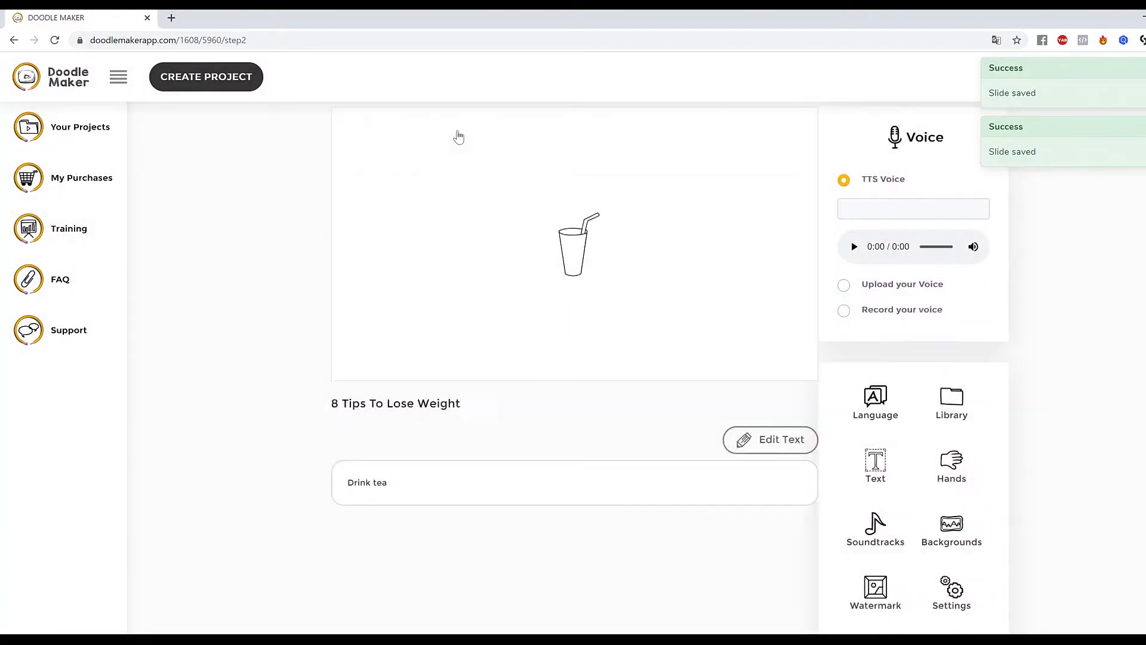
left_click(456, 129)
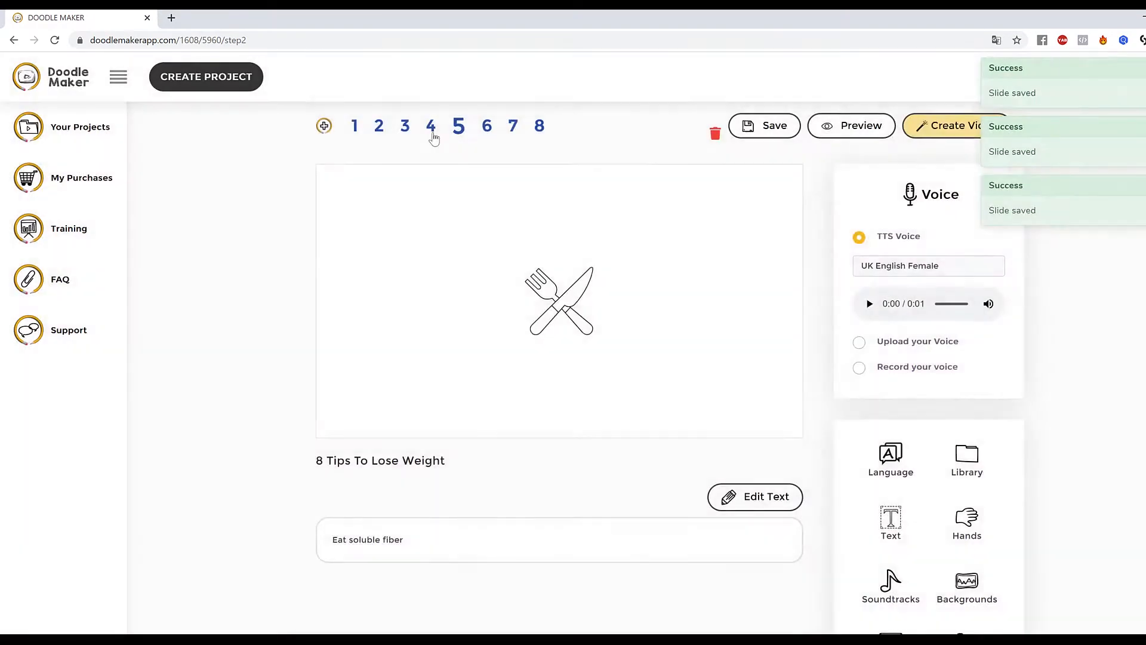
left_click(431, 128)
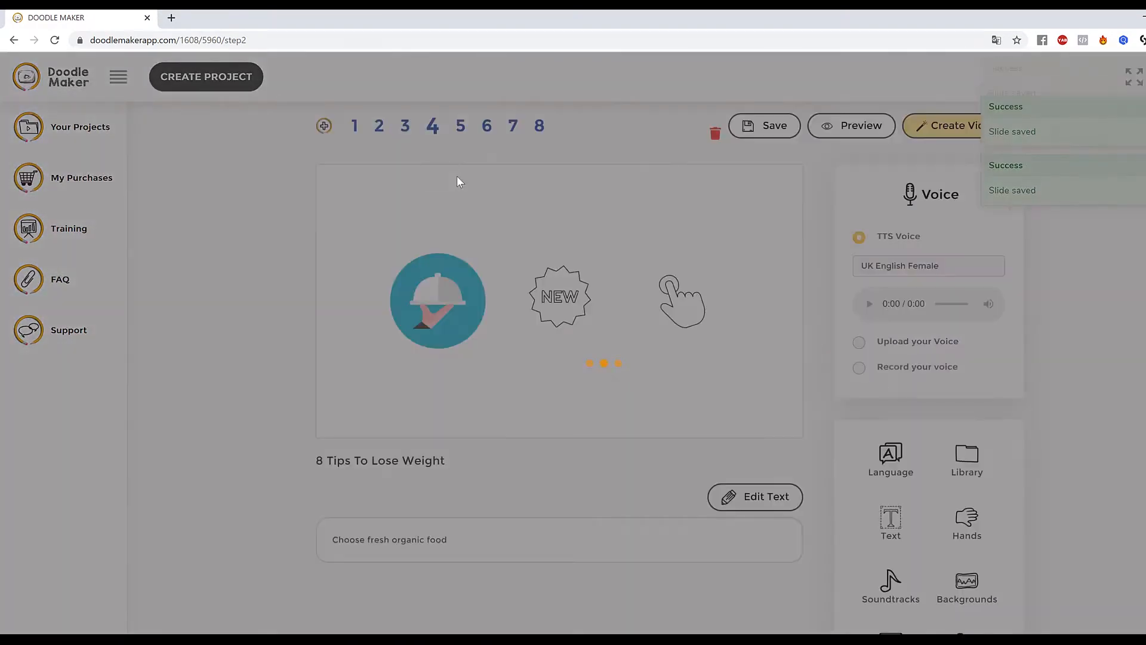
left_click(446, 299)
mouse_move(486, 348)
left_mouse_down()
mouse_move(507, 376)
mouse_move(482, 326)
left_mouse_up()
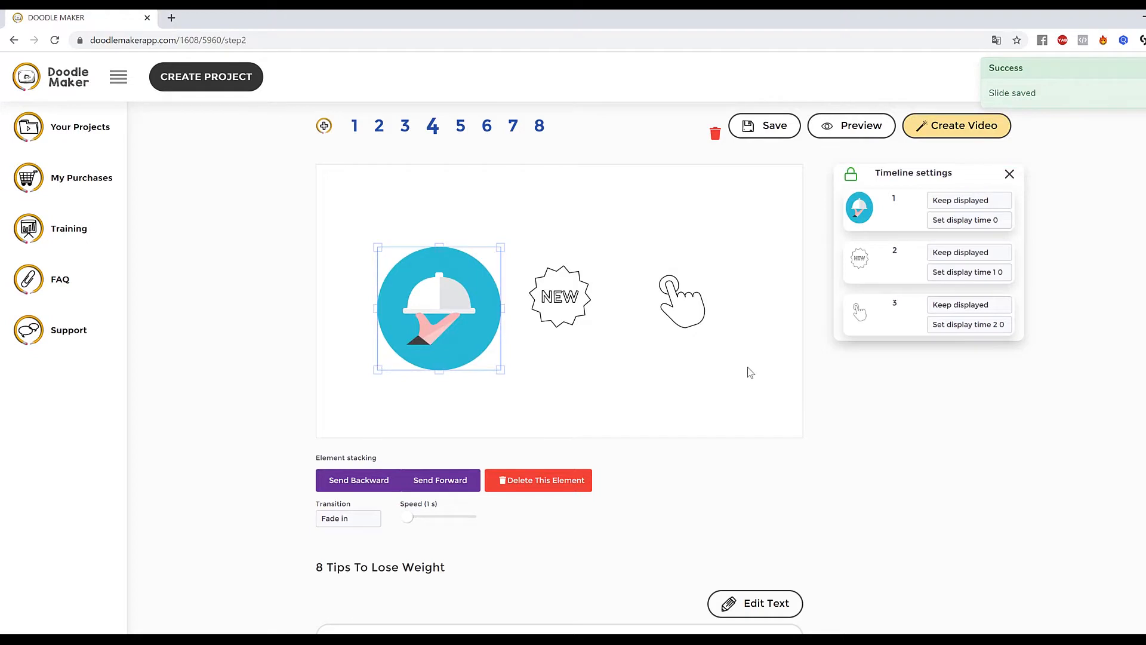
left_click_drag(464, 276, 454, 268)
Open the element library on slide 4 and browse the uploaded images.
scroll(770, 462, "up", 1)
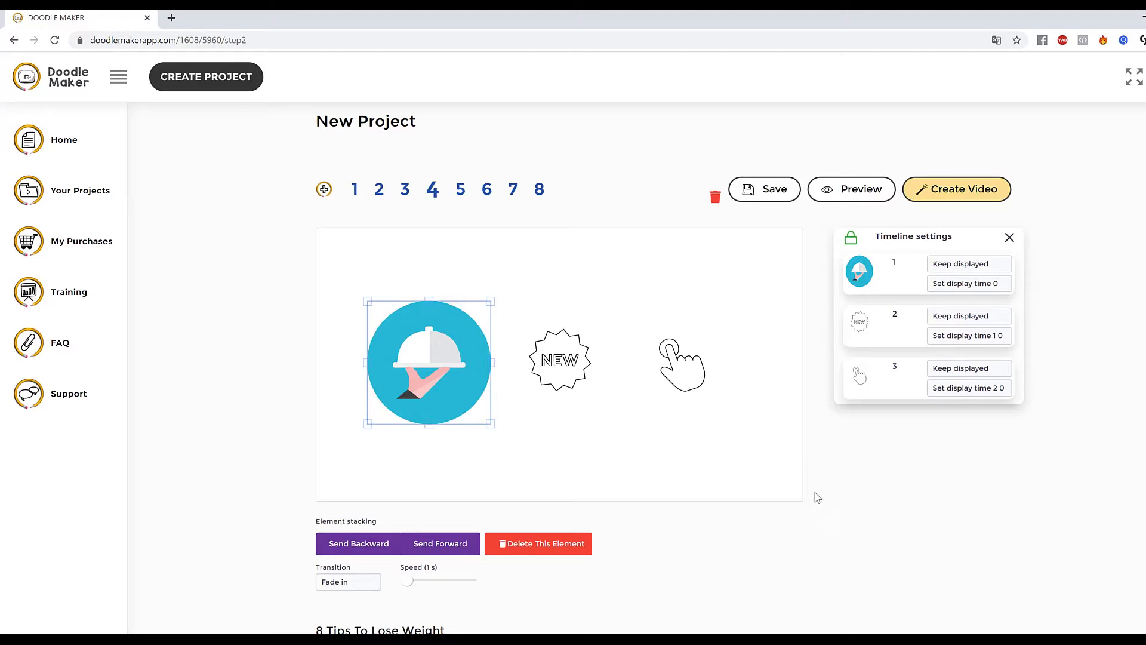
left_click(583, 325)
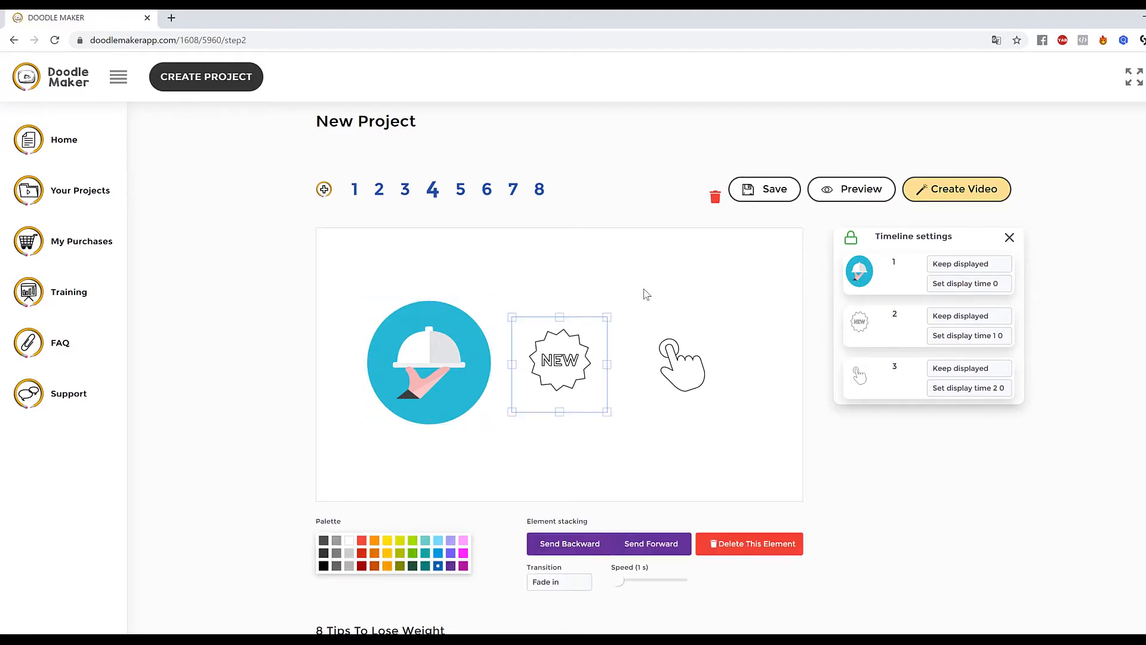
left_click(649, 294)
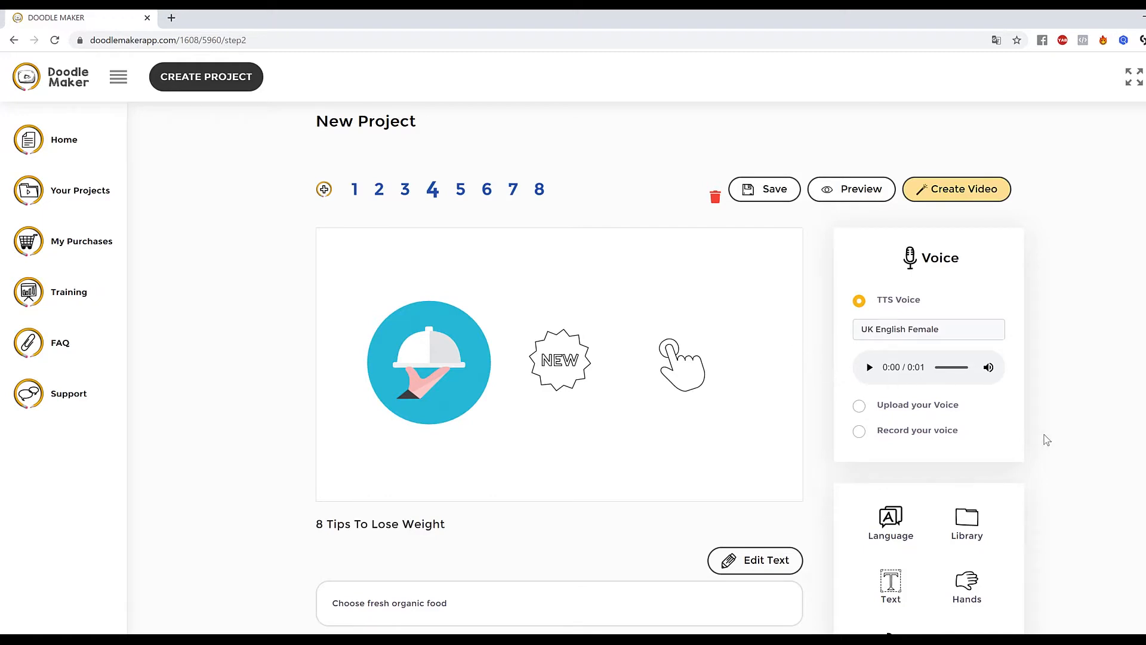
scroll(1047, 440, "down", 1)
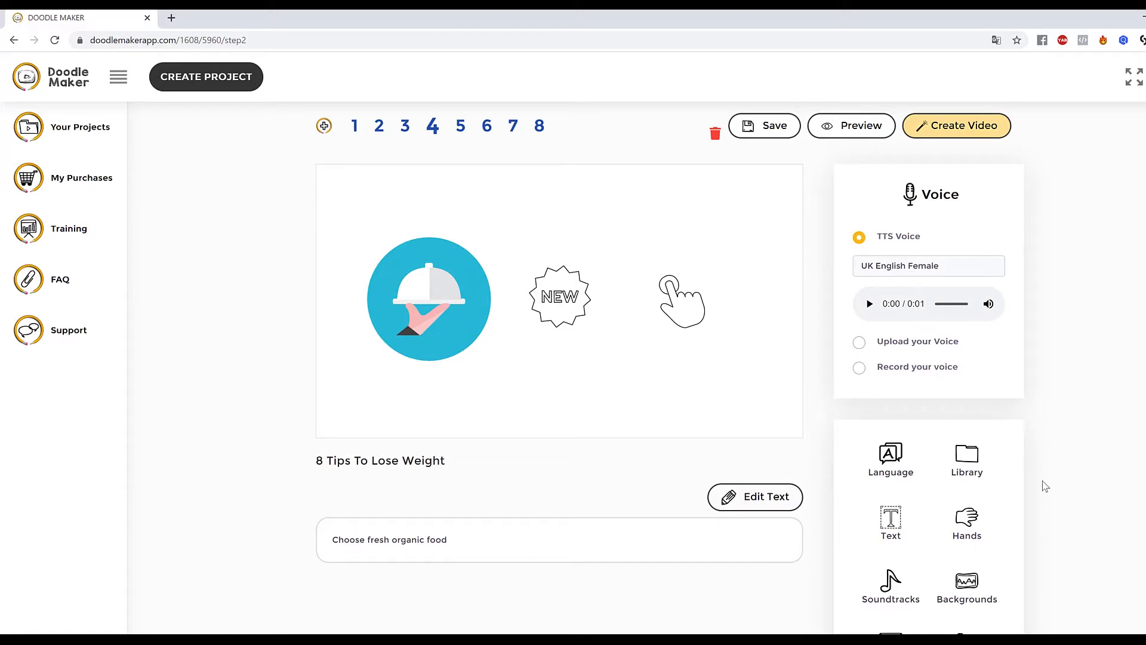
left_click(972, 459)
scroll(1105, 361, "down", 1)
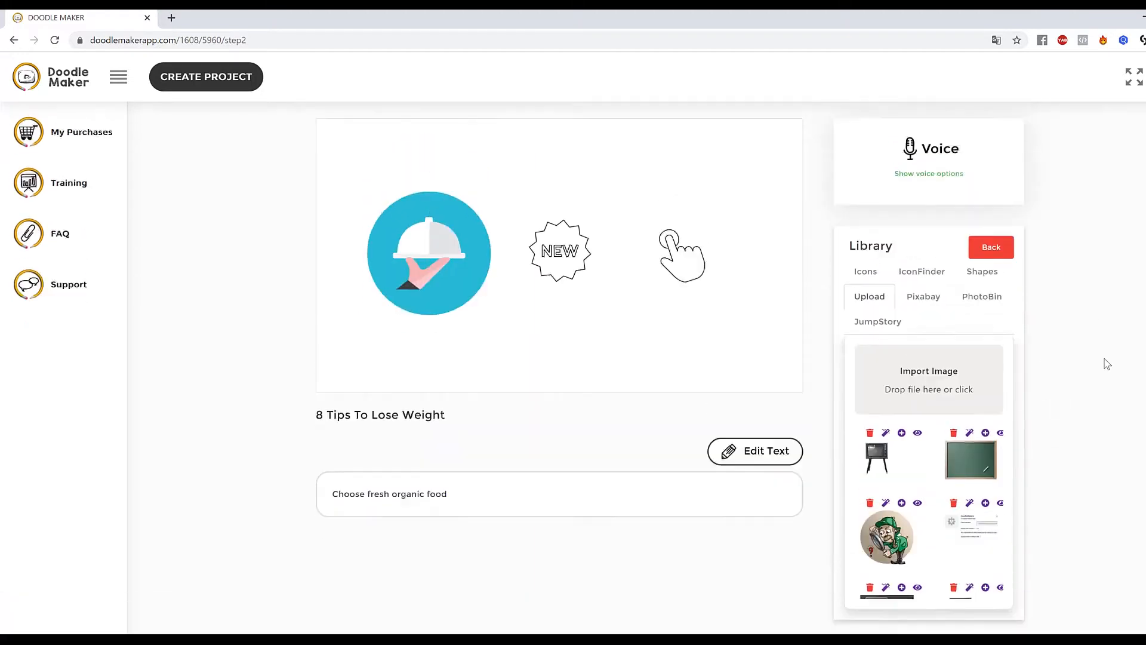
scroll(1107, 364, "up", 1)
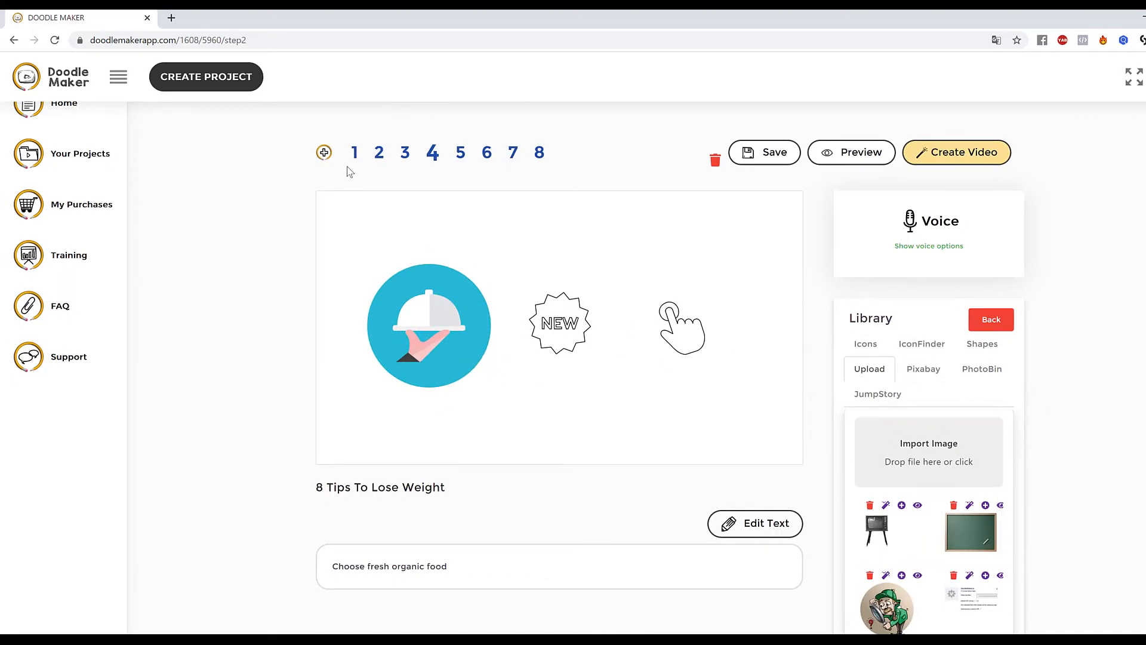
Return to slide 2 and review the boy's element settings and the voice panel.
left_click(379, 154)
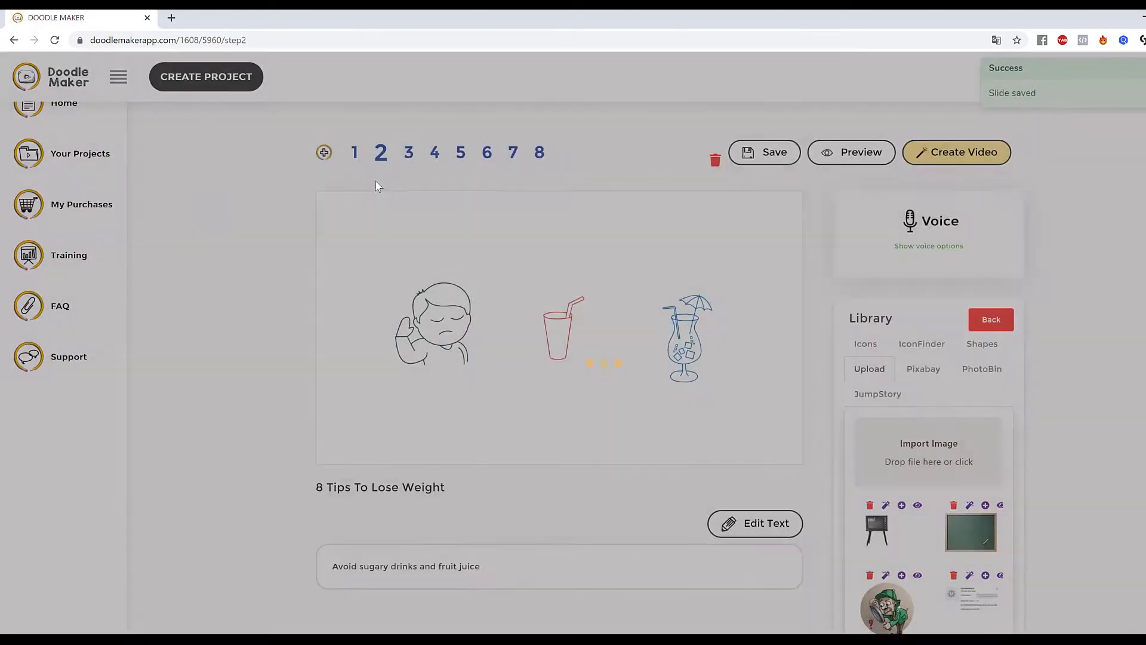
left_click(432, 321)
scroll(481, 493, "down", 3)
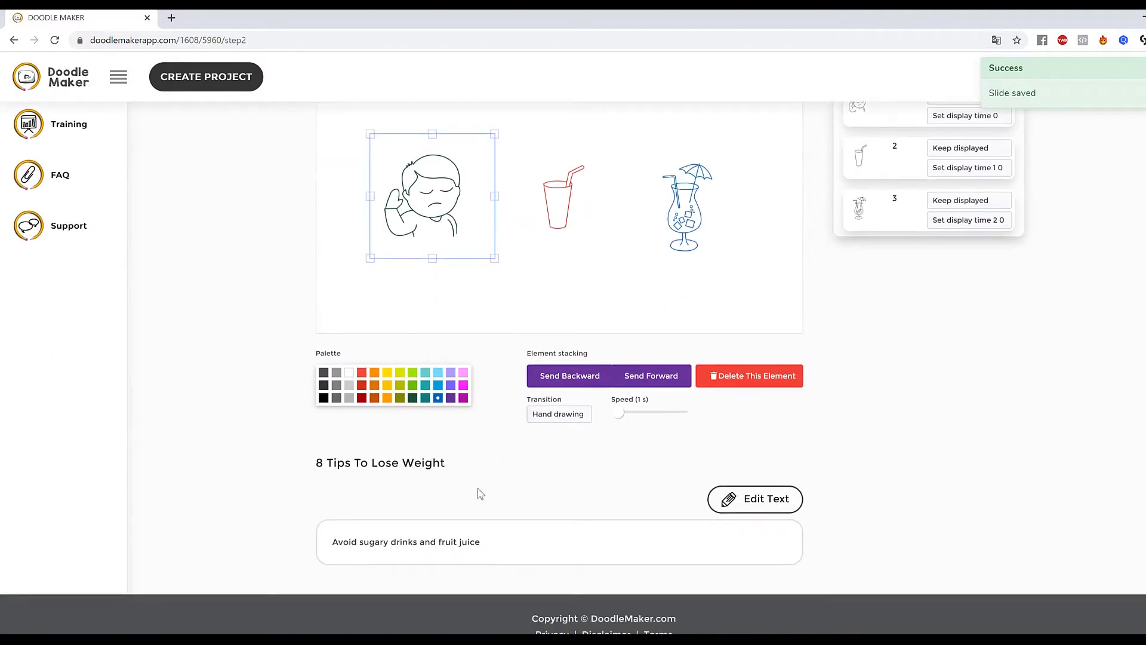
scroll(567, 502, "up", 3)
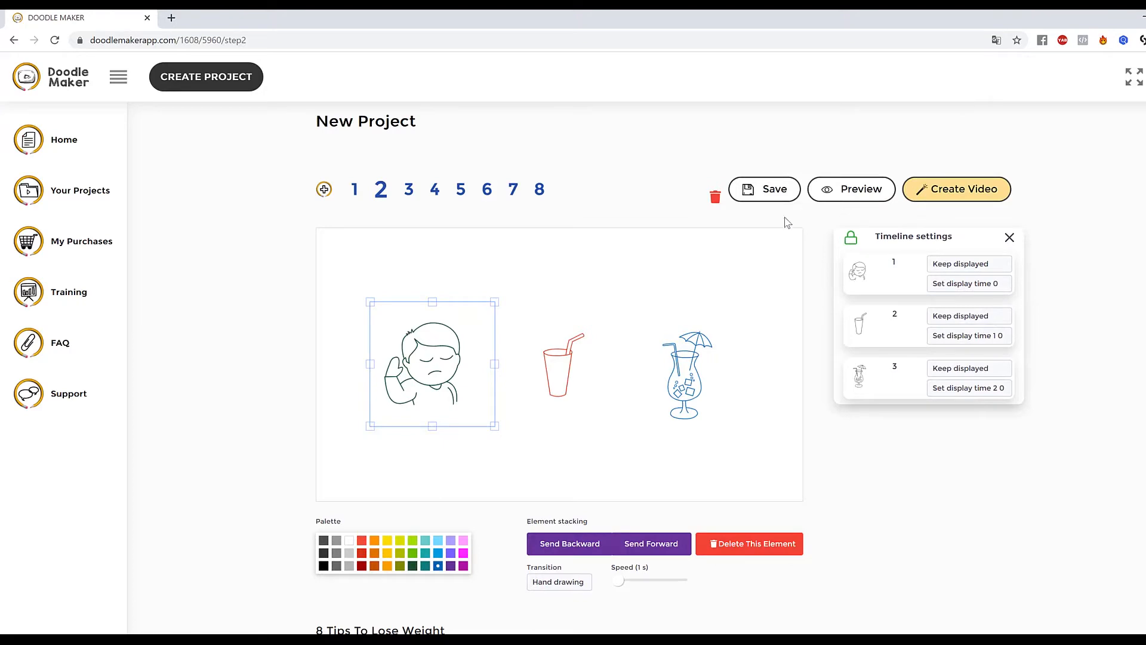
left_click(781, 385)
scroll(979, 362, "down", 3)
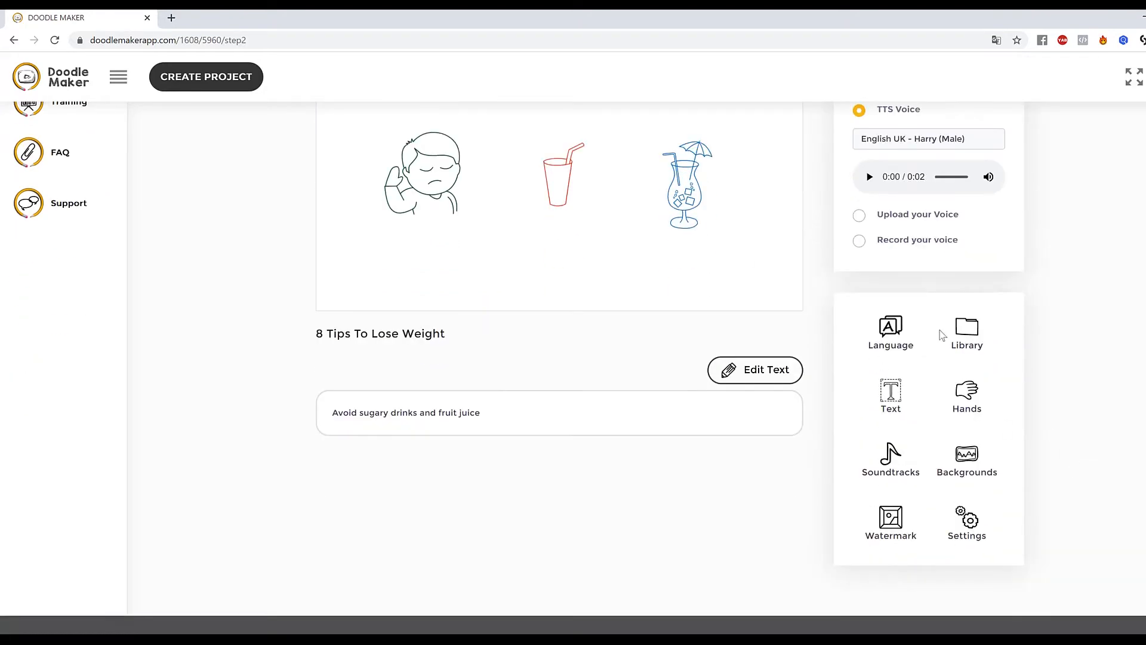
Search the JumpStory library for "fruit juice" and add the juice carton-and-glass image to slide 2, resizing it.
left_click(972, 339)
left_click(899, 270)
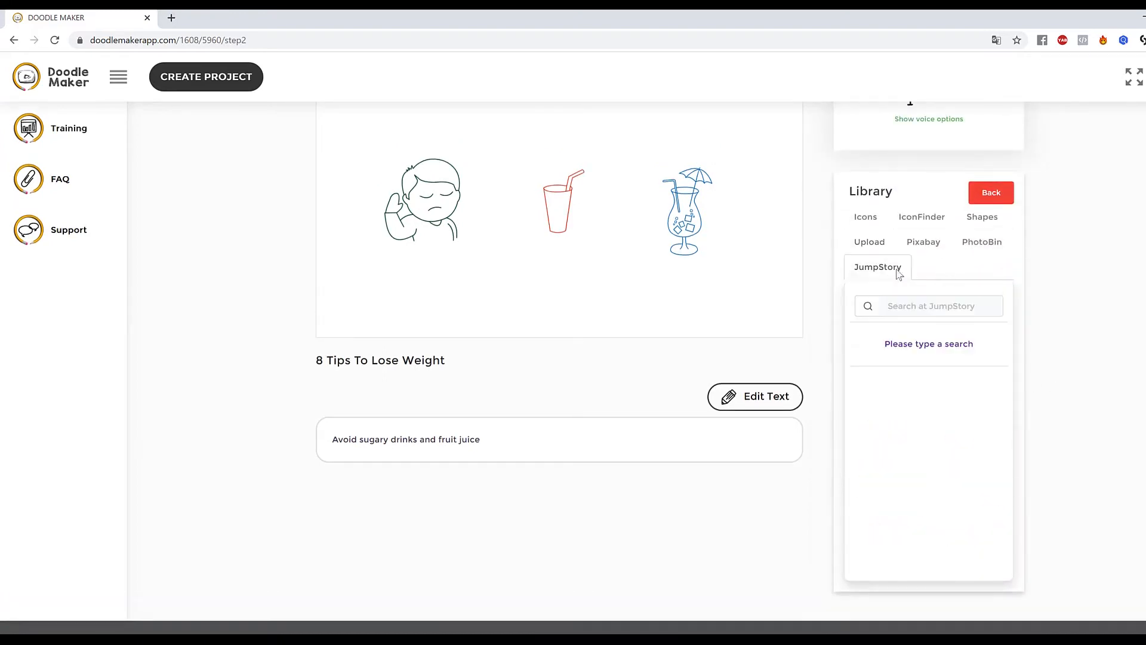
left_click(946, 304)
type("fruit juice")
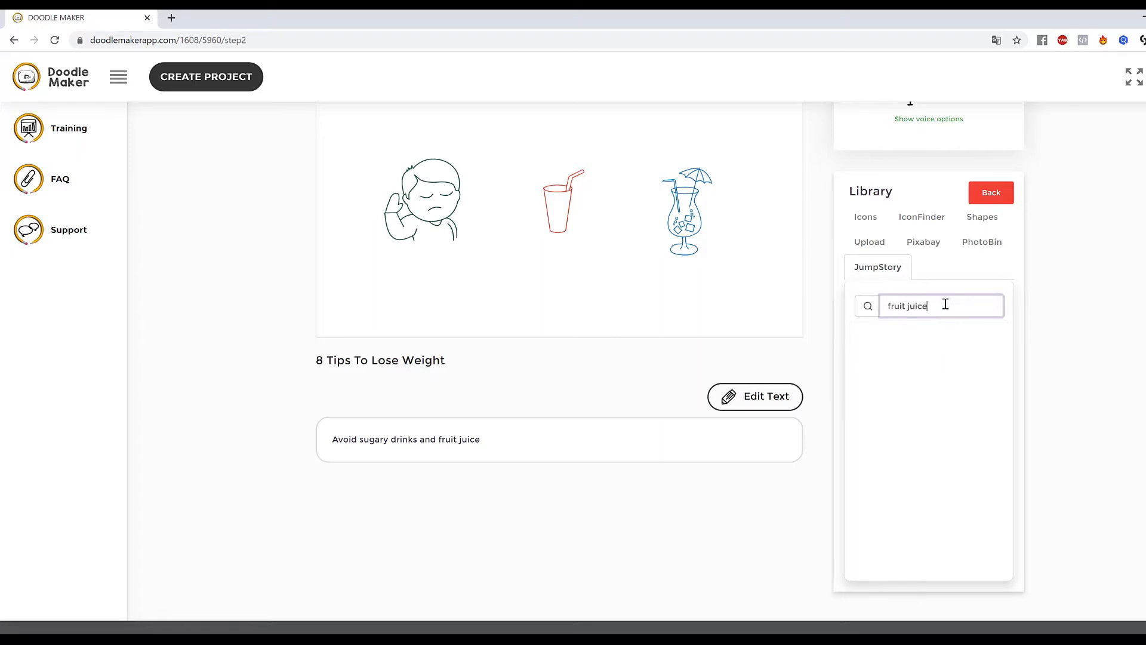
key("Return")
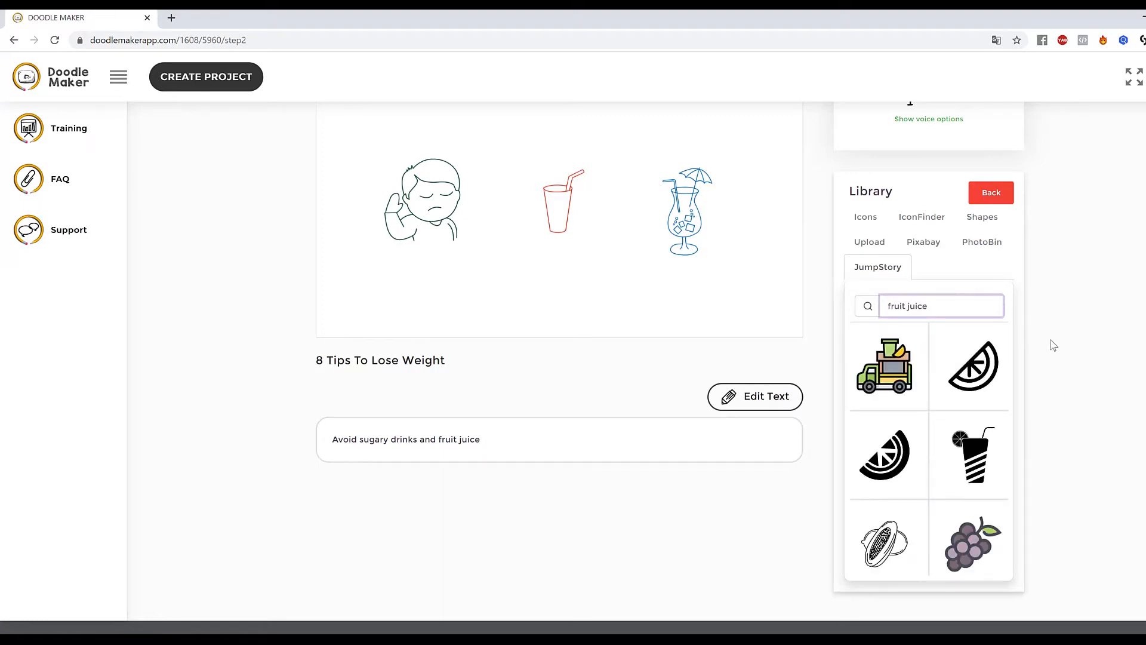
scroll(986, 408, "down", 5)
scroll(986, 403, "down", 10)
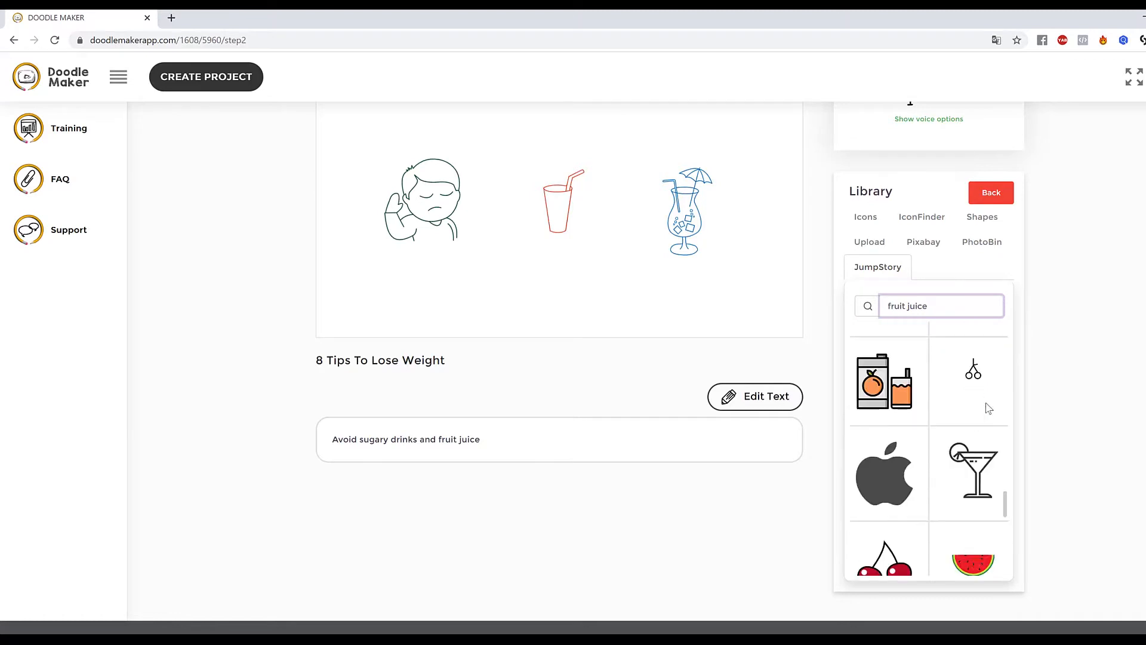
left_click(896, 395)
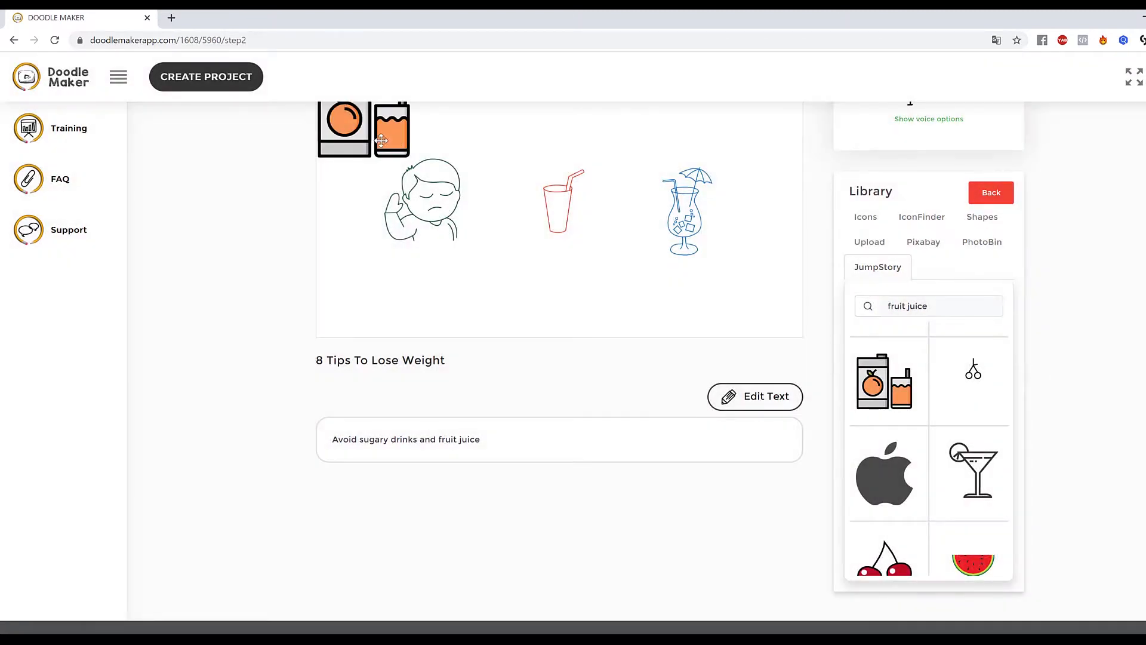
left_click_drag(380, 141, 512, 279)
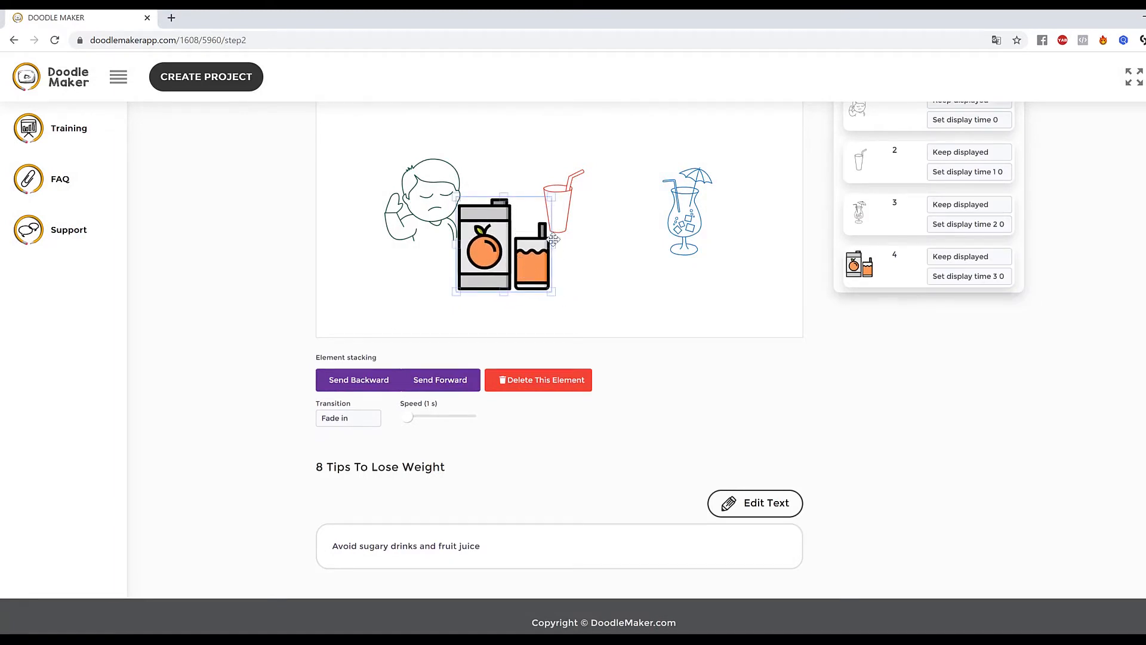
left_click_drag(546, 240, 628, 266)
Delete the red drinking glass from slide 2.
left_click(576, 188)
left_click_drag(576, 188, 552, 184)
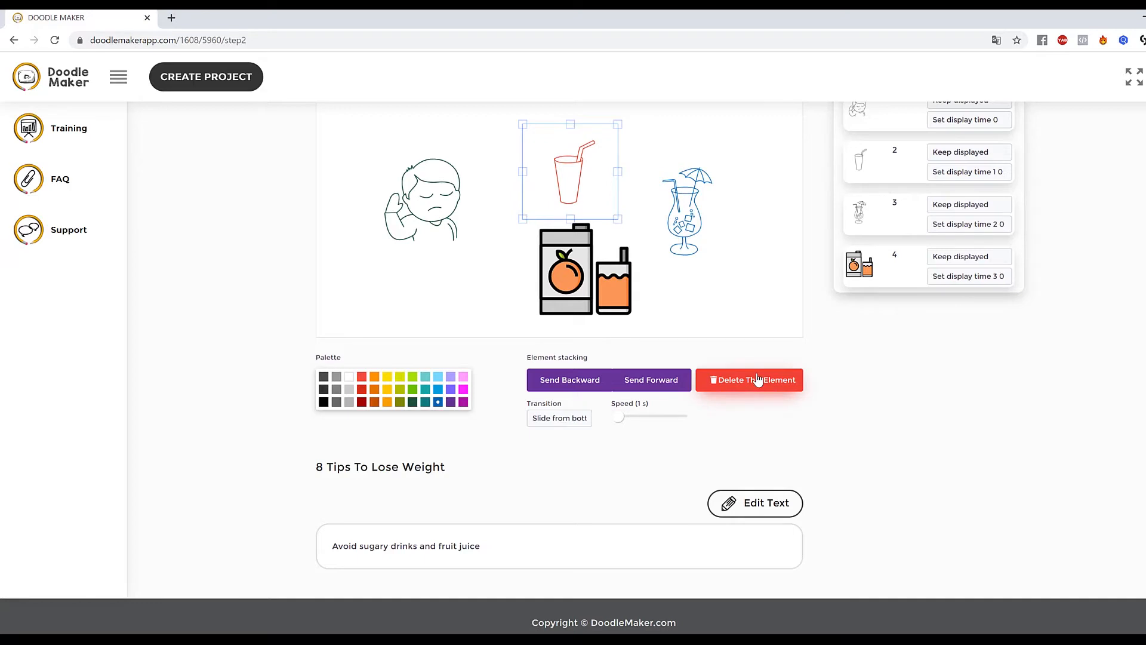
left_click(769, 388)
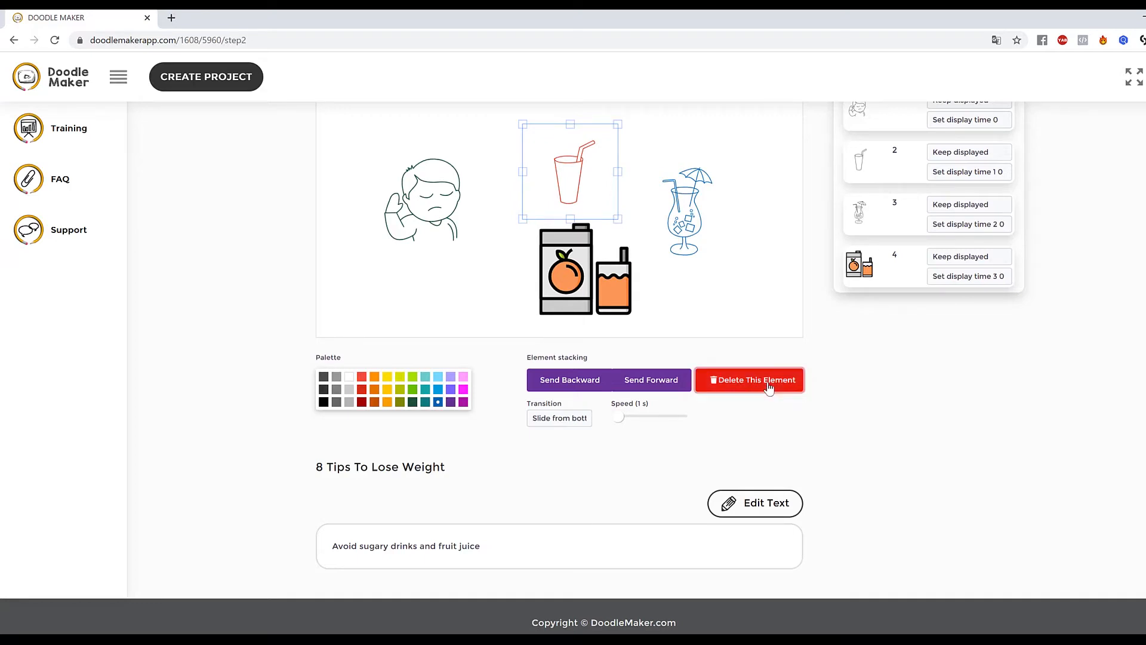
Move the juice carton into the glass's former spot and set its transition to Hand drawing.
left_click_drag(573, 269, 545, 209)
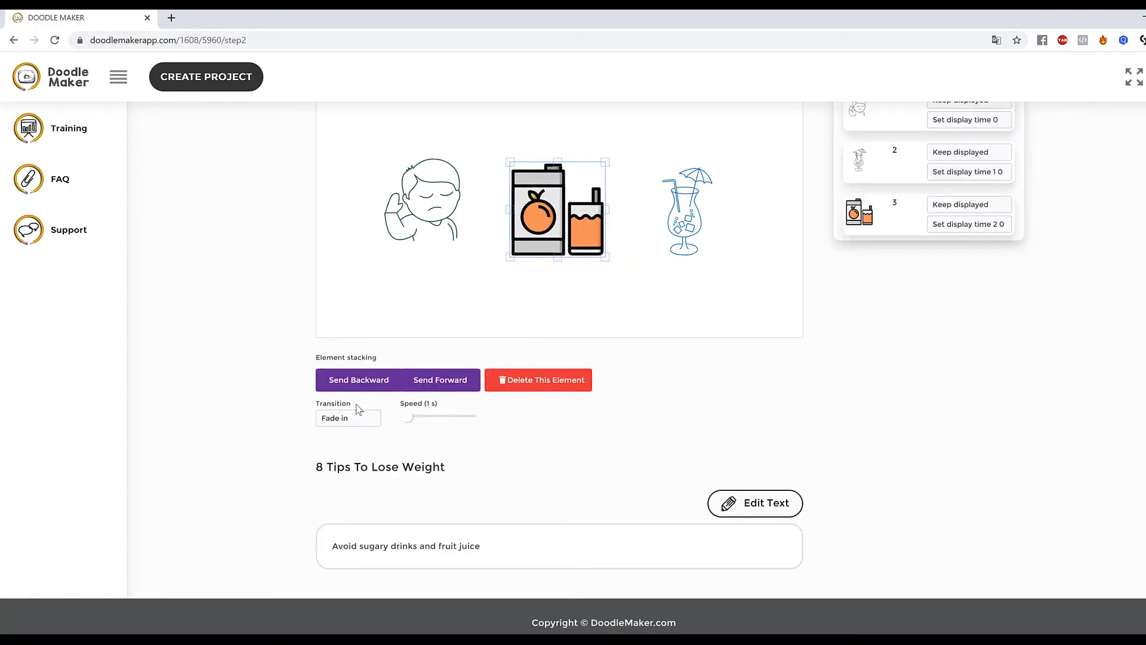
left_click(358, 418)
left_click(352, 468)
left_click(361, 419)
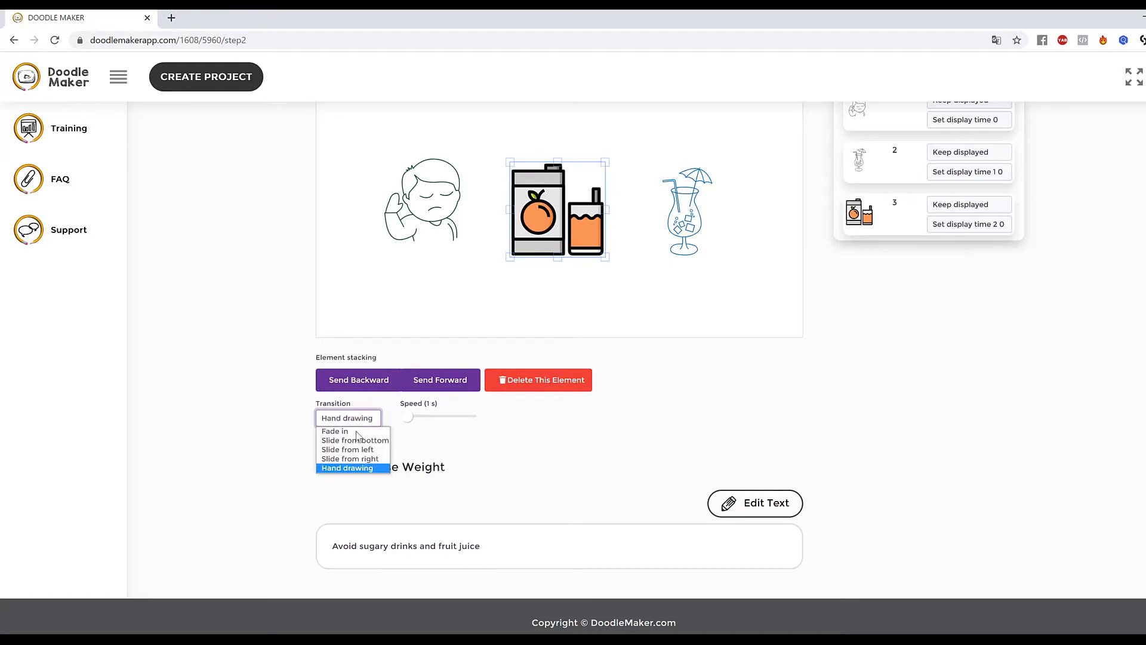
left_click(359, 469)
Enlarge the juice carton image slightly.
left_click_drag(576, 228, 618, 269)
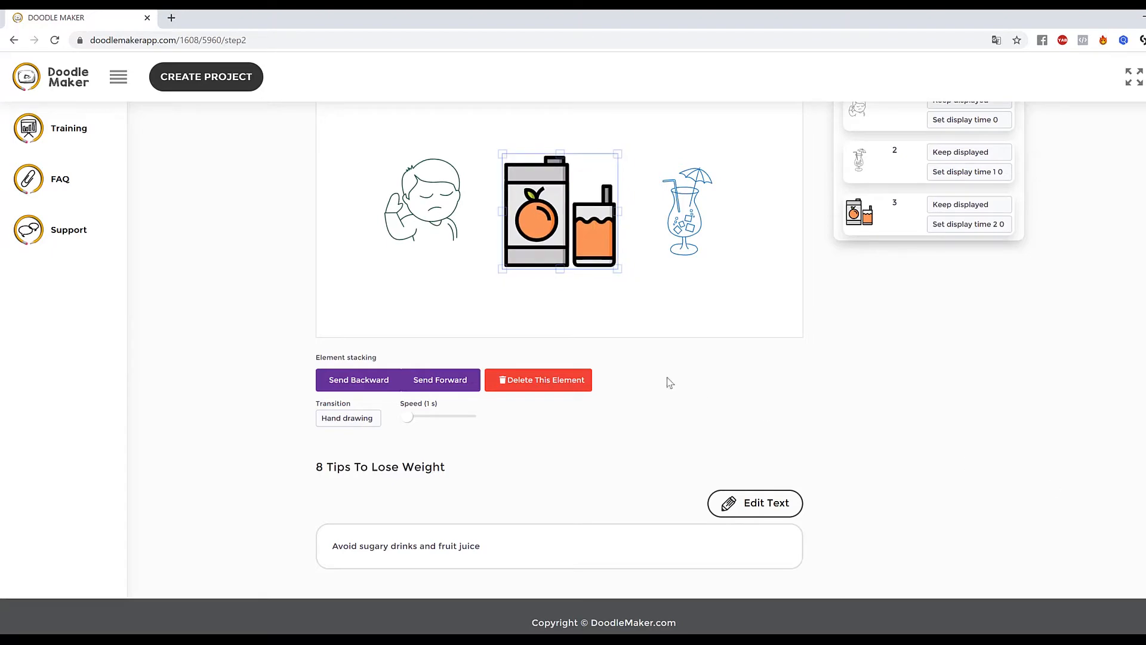
left_click(717, 309)
Preview slide 2.
scroll(822, 229, "up", 3)
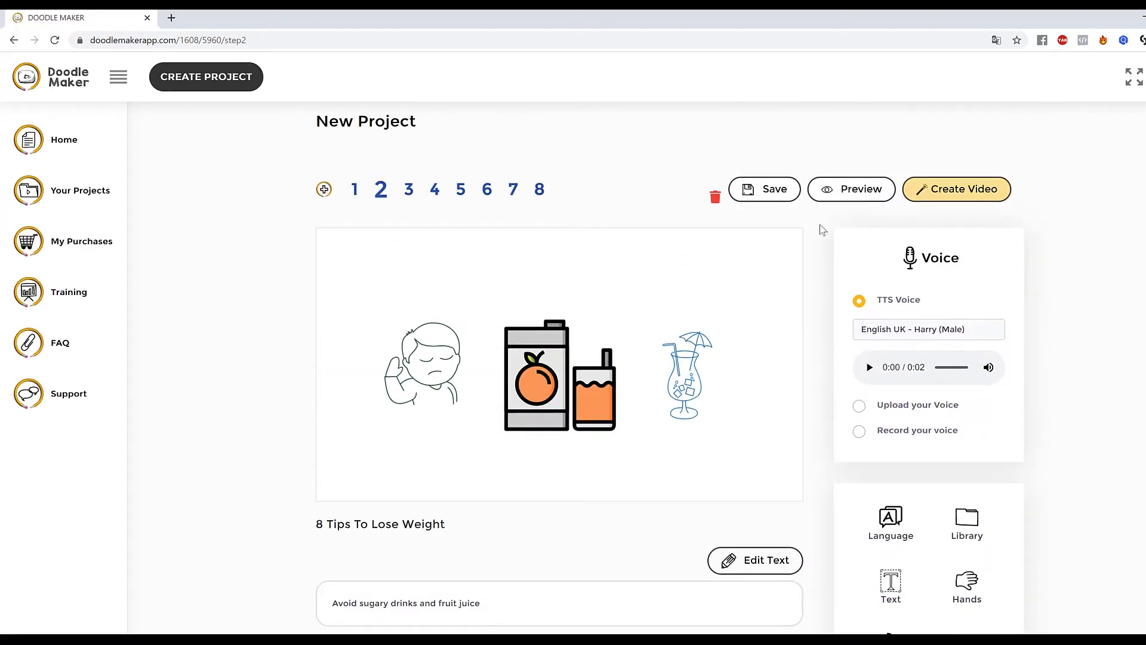
left_click(855, 192)
left_click(529, 338)
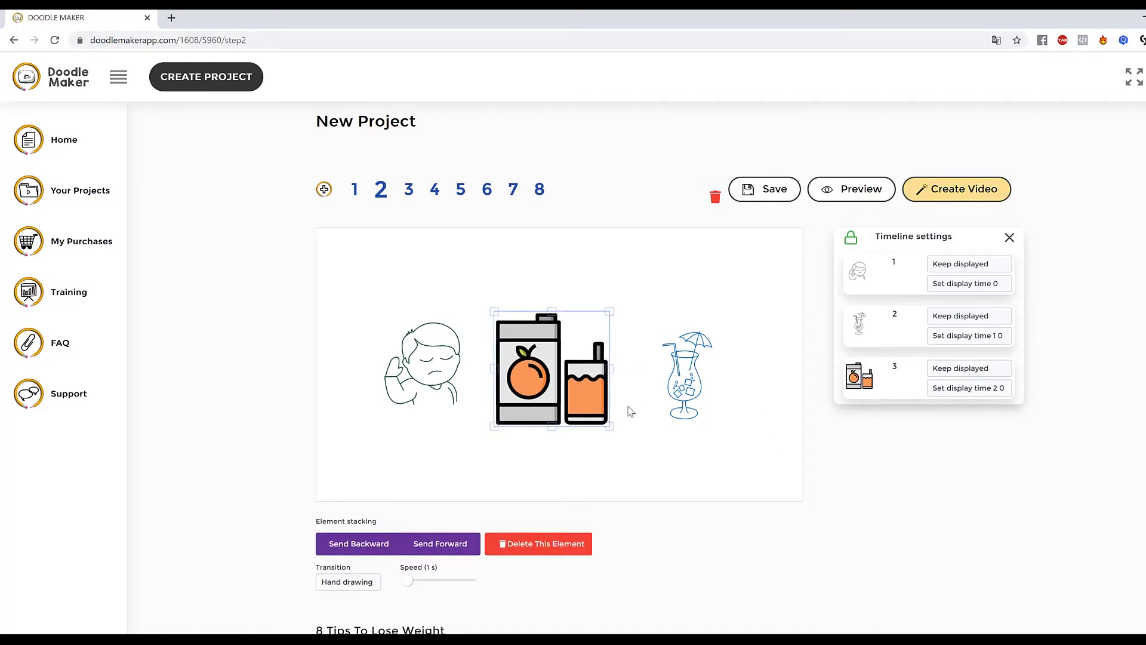
Open slide 8, replace its script with "Visit Our Website Today..." and rebuild the scene.
left_click(537, 192)
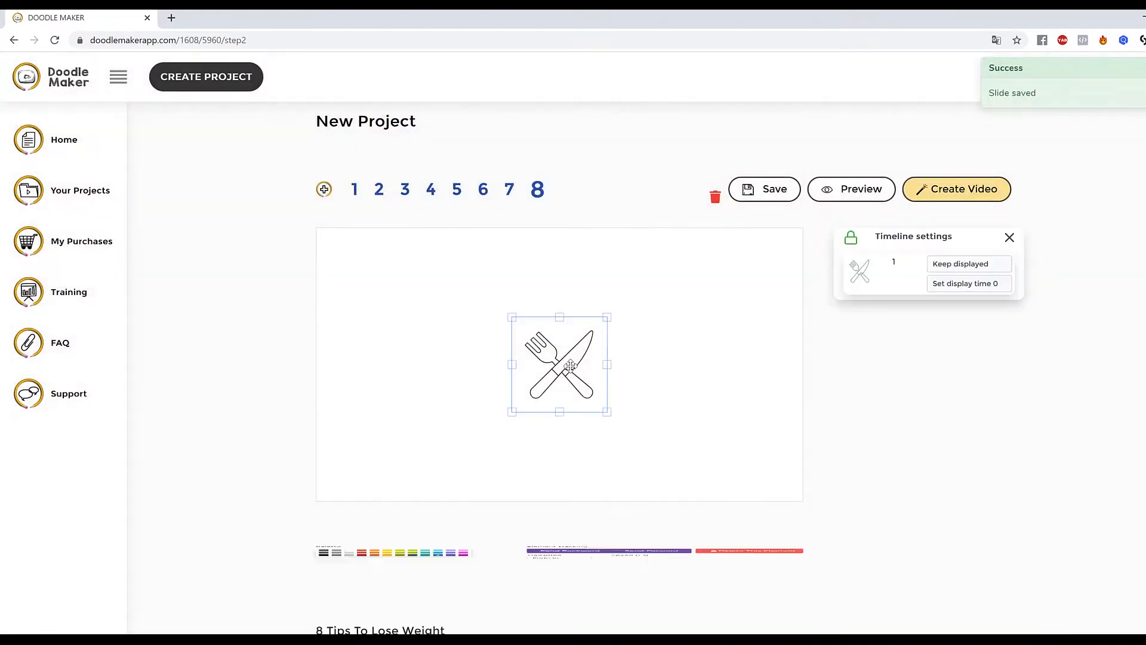
mouse_move(568, 365)
left_mouse_down()
mouse_move(558, 359)
mouse_move(570, 359)
left_mouse_up()
scroll(573, 501, "down", 3)
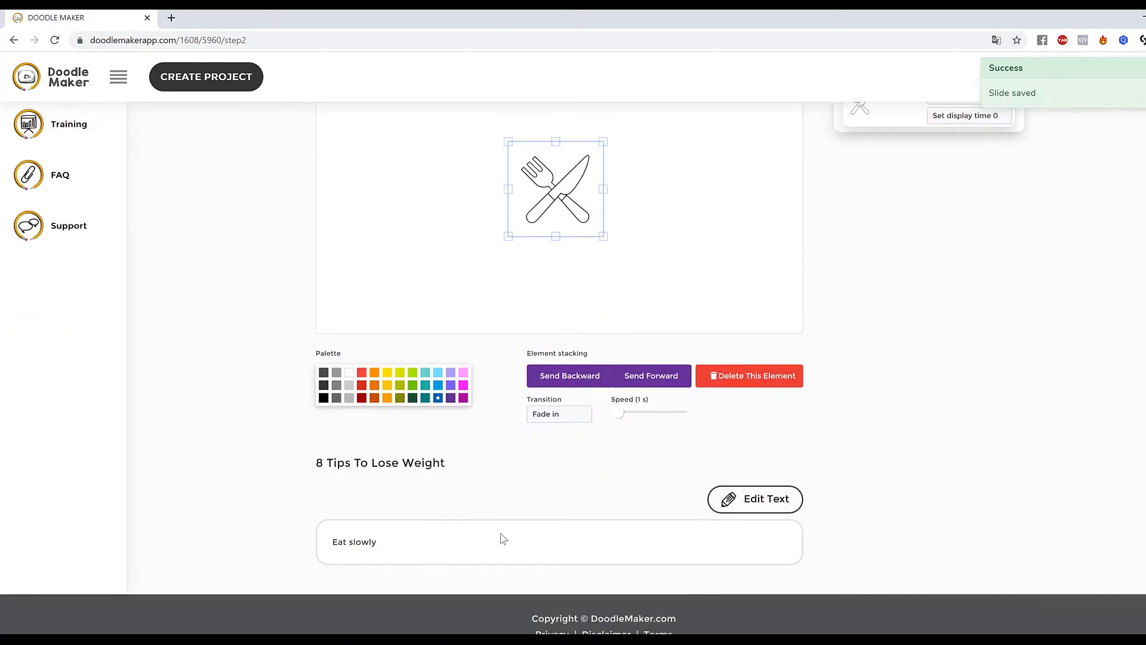
left_click(772, 500)
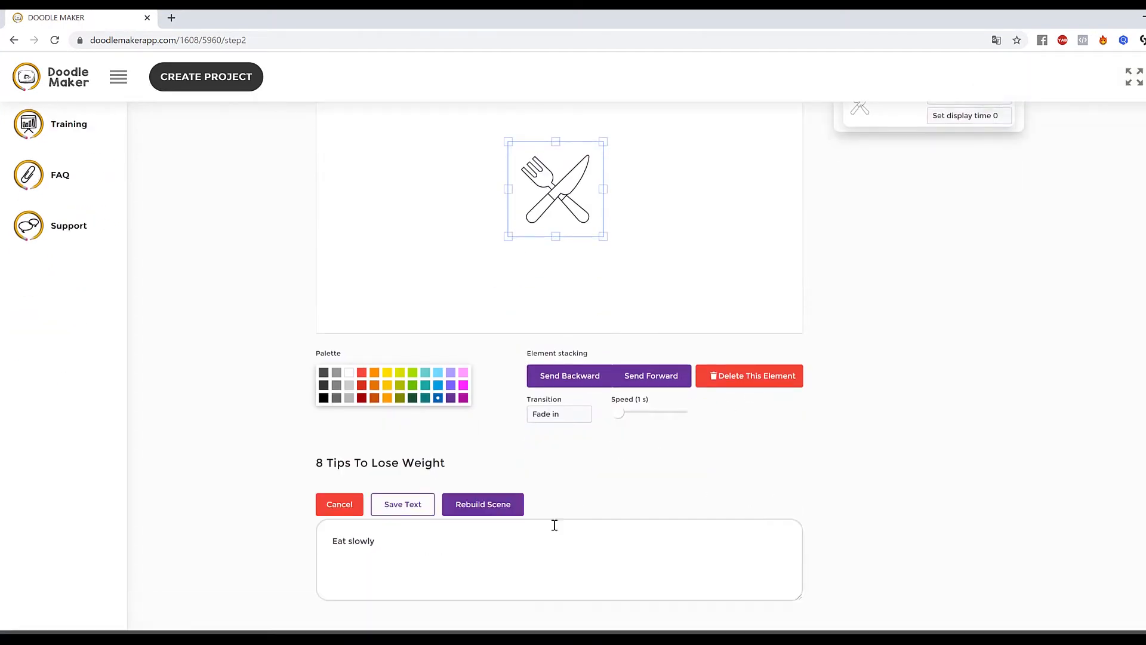
left_click_drag(402, 556, 255, 535)
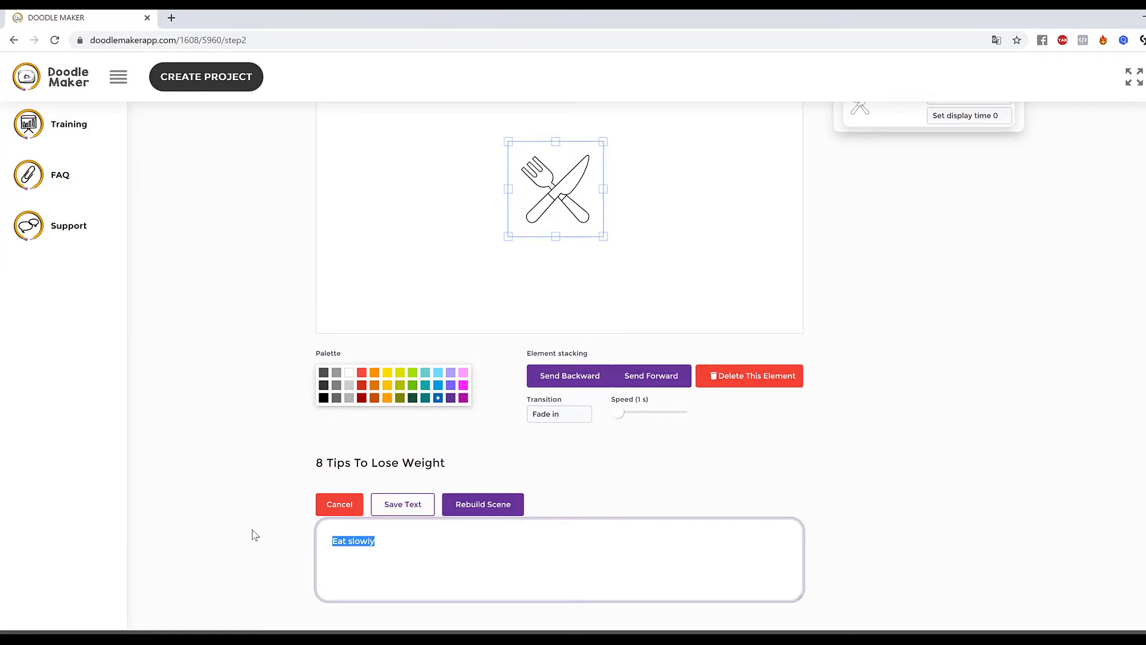
type("c")
key("BackSpace")
key("BackSpace")
key("BackSpace")
key("BackSpace")
key("BackSpace")
key("BackSpace")
key("BackSpace")
key("BackSpace")
key("BackSpace")
key("BackSpace")
key("BackSpace")
key("BackSpace")
key("BackSpace")
key("BackSpace")
key("BackSpace")
key("BackSpace")
key("BackSpace")
key("BackSpace")
key("BackSpace")
key("BackSpace")
type("Visi")
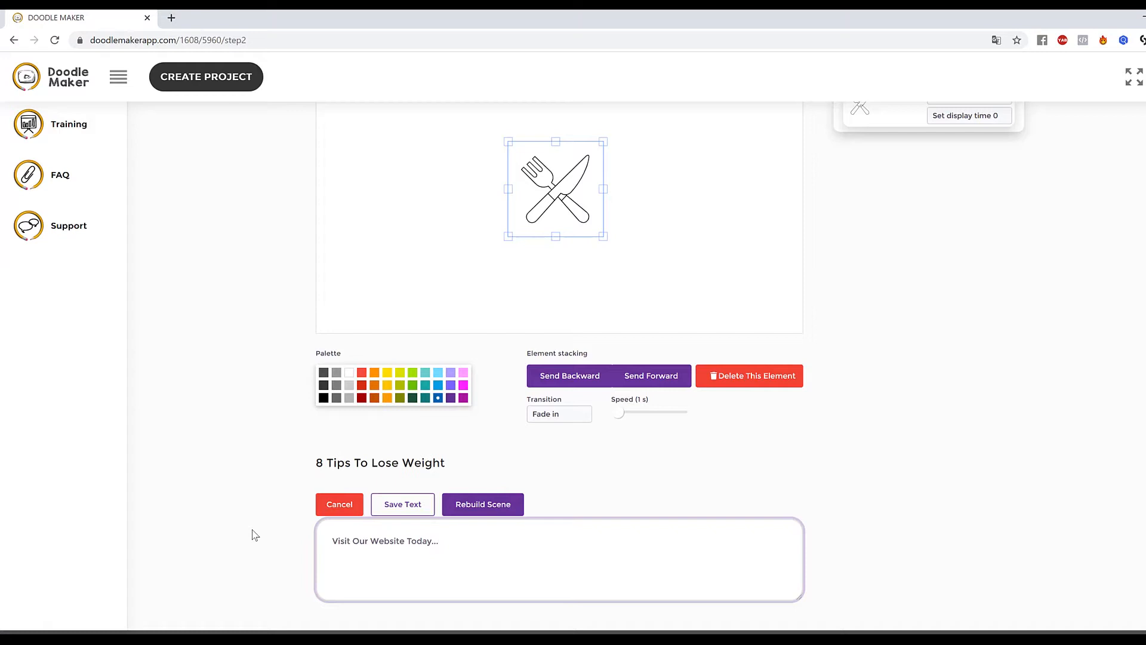
left_click(515, 506)
left_click(583, 440)
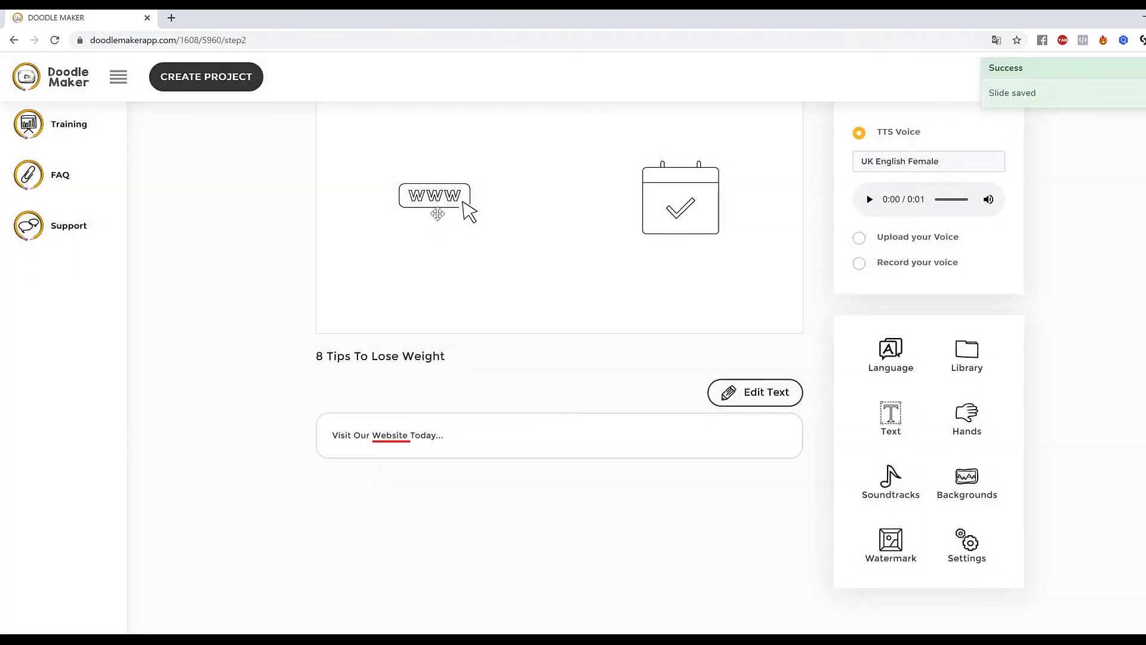
Color the www icon on slide 8 blue.
left_click(469, 213)
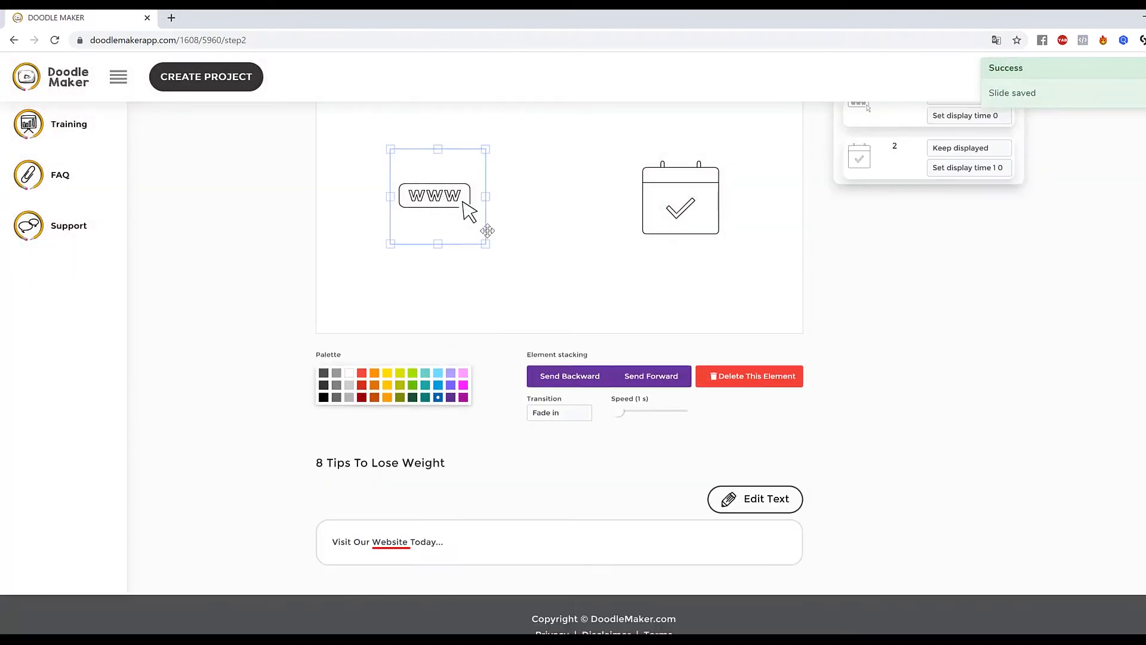
left_click(684, 196)
left_click(600, 210)
left_click(455, 198)
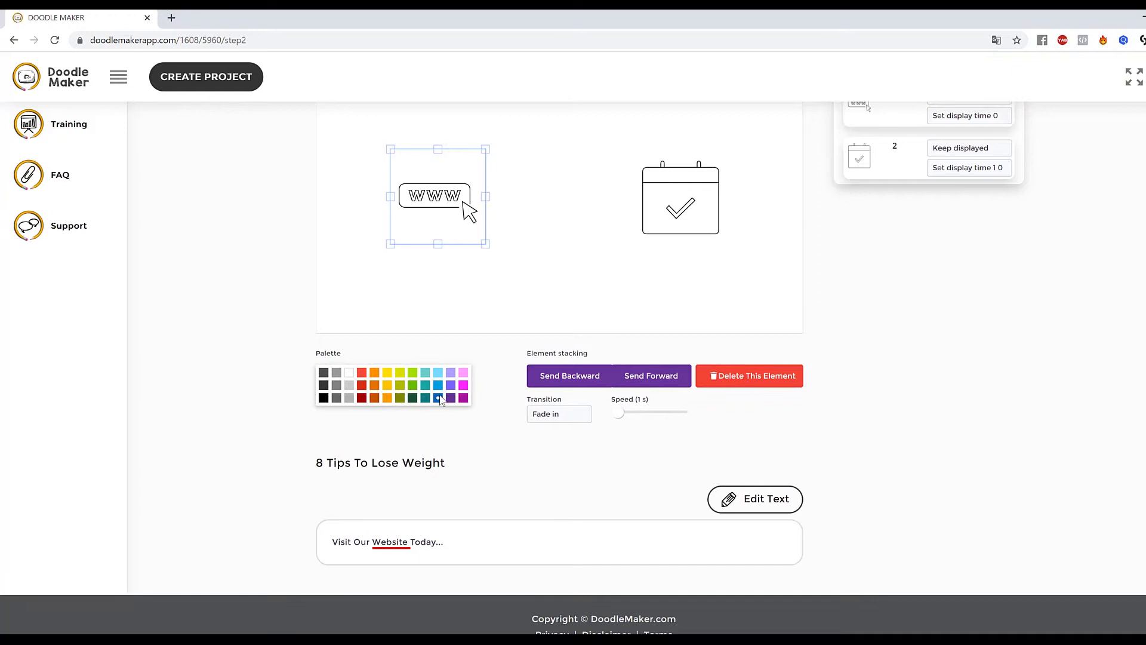
left_click(362, 385)
left_click(438, 398)
left_click(664, 279)
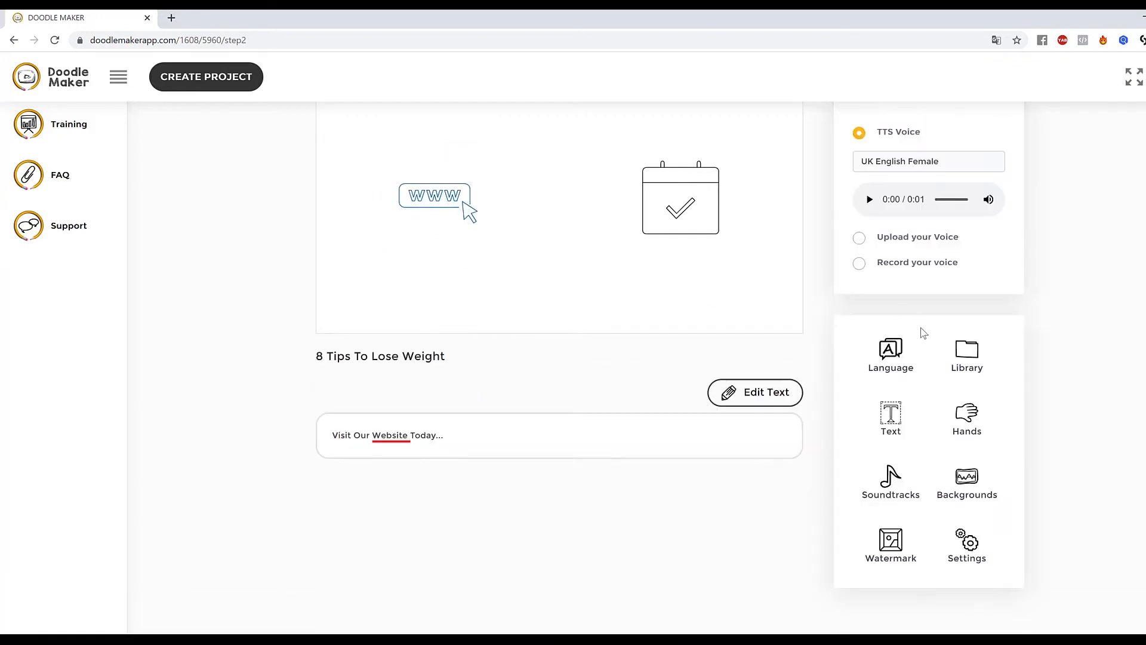
Search the JumpStory library for "website" and put the browser-windows illustration in place of the www icon.
left_click(958, 346)
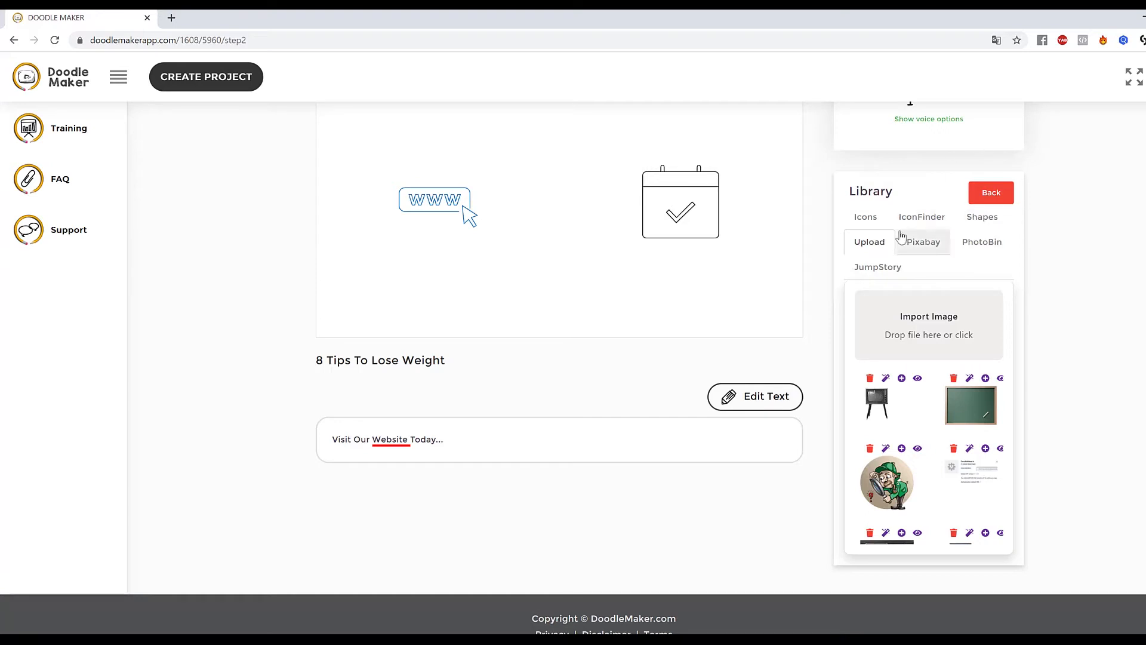
left_click(892, 272)
left_click_drag(936, 299, 795, 299)
type("website")
key("Return")
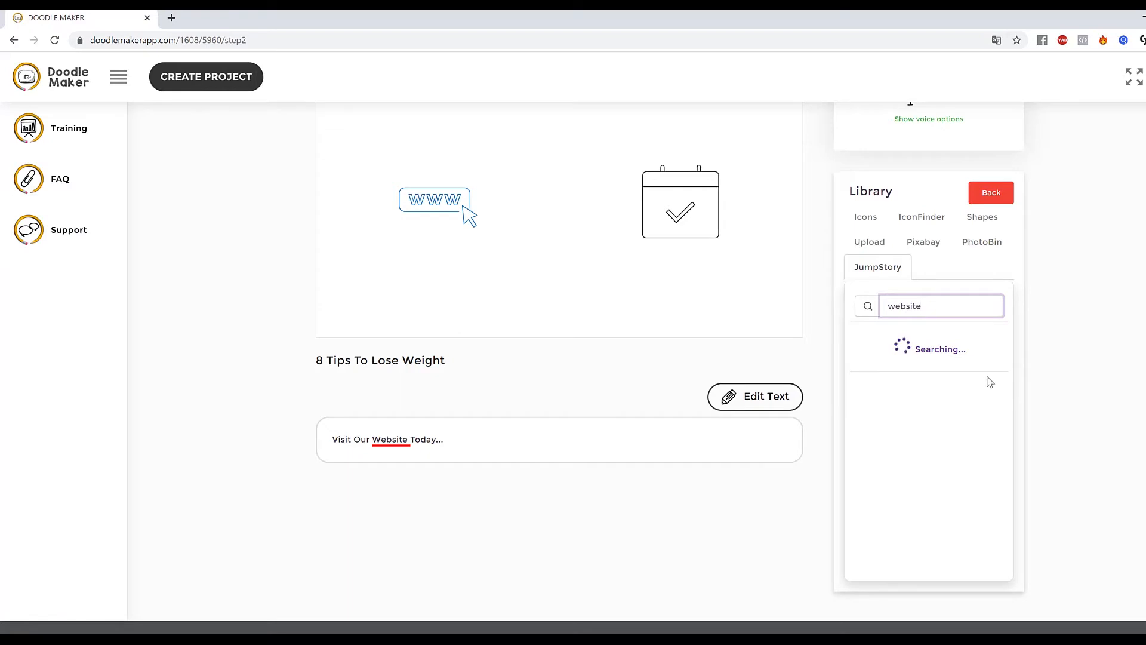
scroll(985, 382, "down", 10)
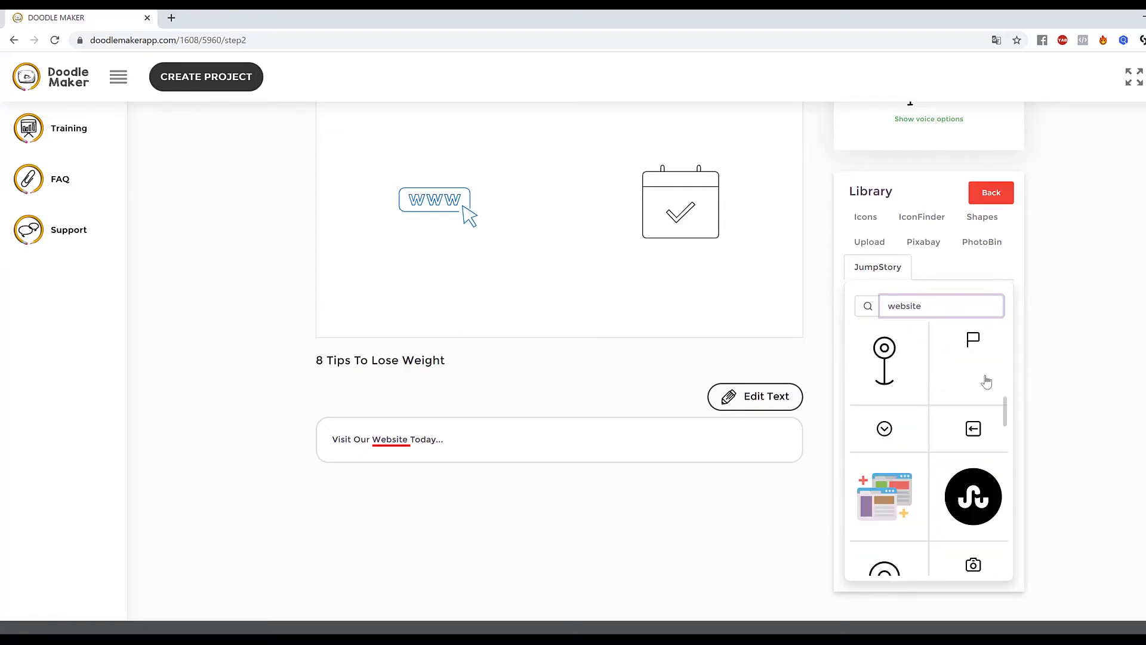
scroll(986, 380, "down", 2)
scroll(1006, 459, "down", 6)
scroll(1006, 460, "up", 2)
scroll(1007, 460, "up", 5)
left_click(907, 501)
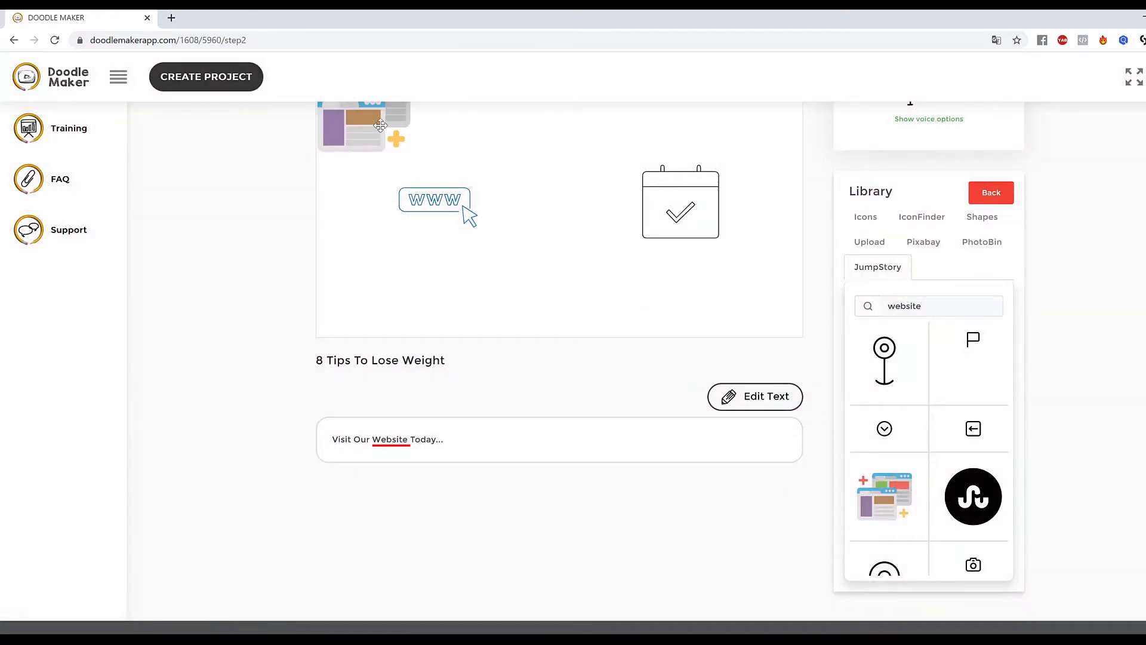
Enlarge and reposition the browser-windows illustration next to the calendar.
left_click_drag(376, 122, 470, 203)
left_click(444, 203)
left_click(742, 378)
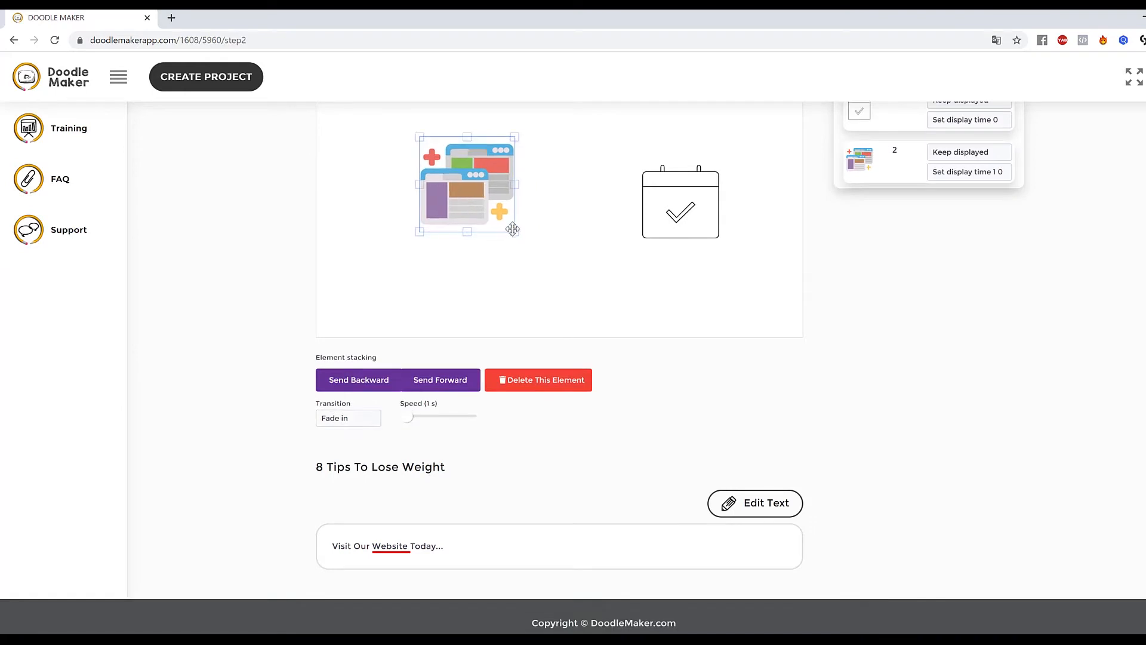
left_click_drag(515, 233, 483, 237)
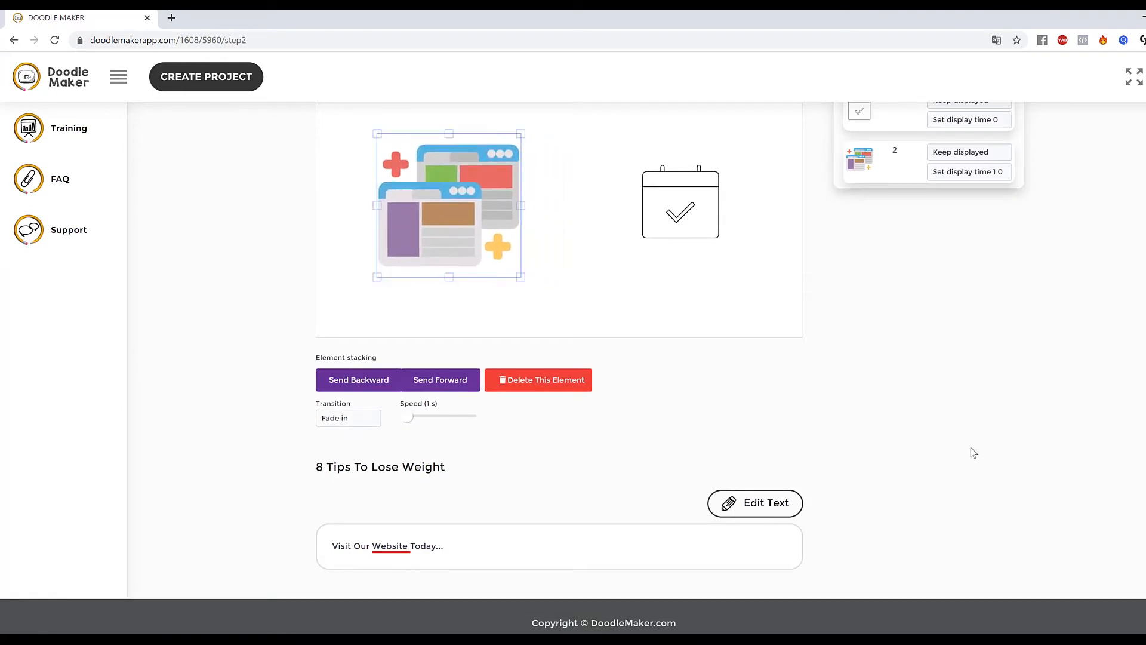
scroll(699, 377, "up", 3)
left_click(538, 393)
left_click_drag(478, 348, 491, 345)
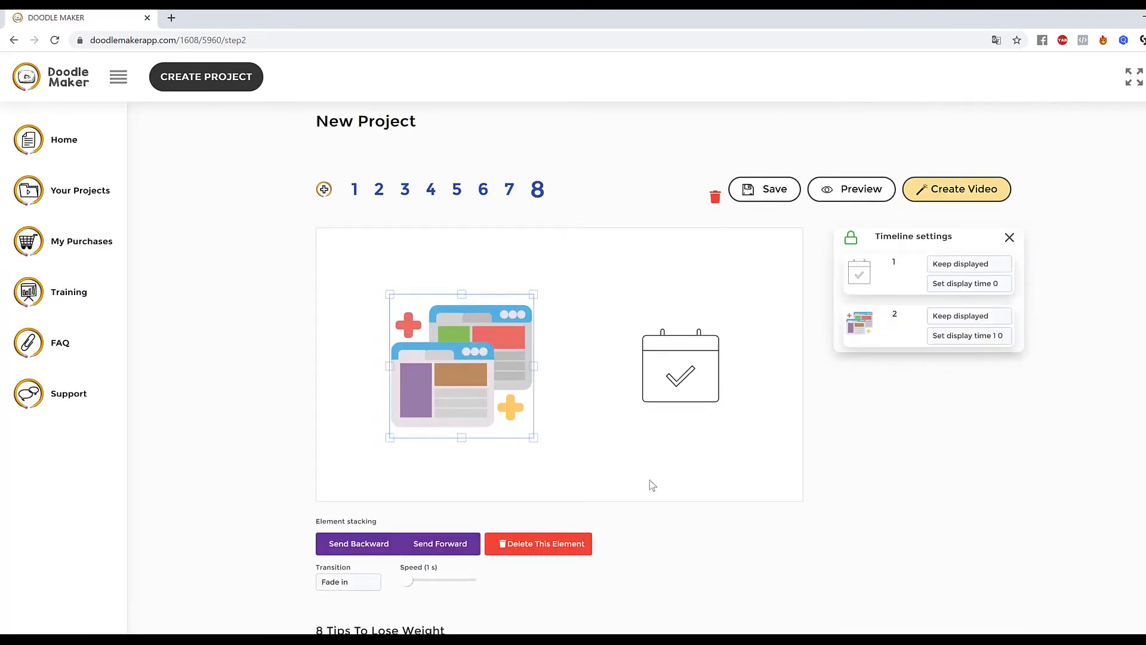
left_click(531, 446)
left_click(514, 412)
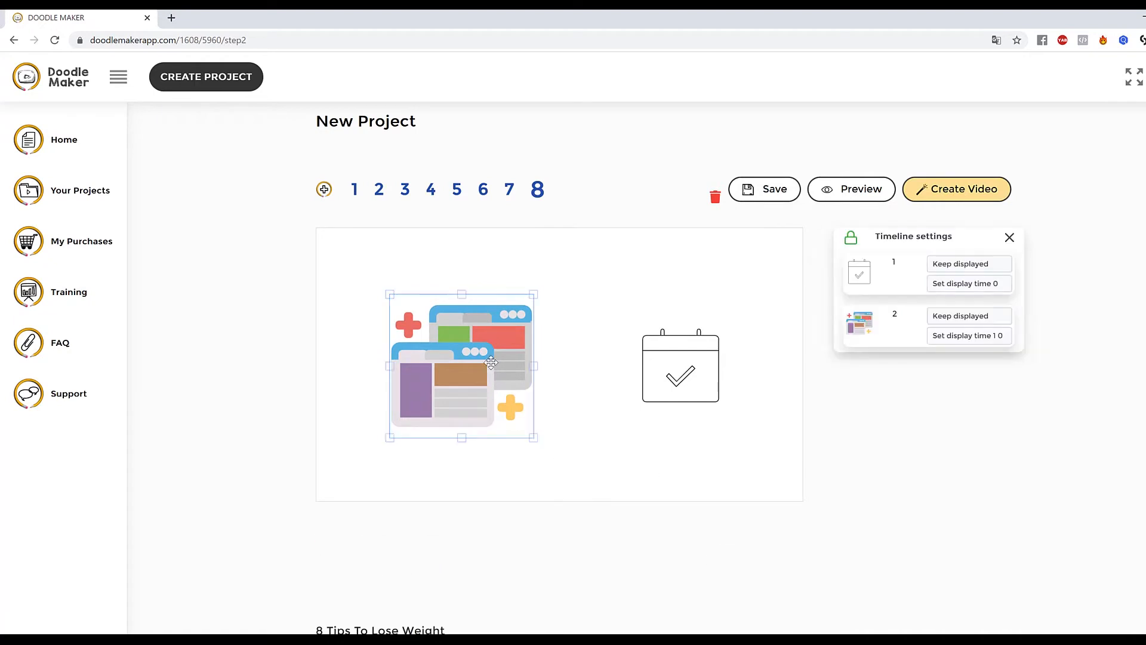
Set the illustration's transition to Hand drawing and enlarge it slightly.
scroll(359, 526, "down", 1)
left_click(350, 519)
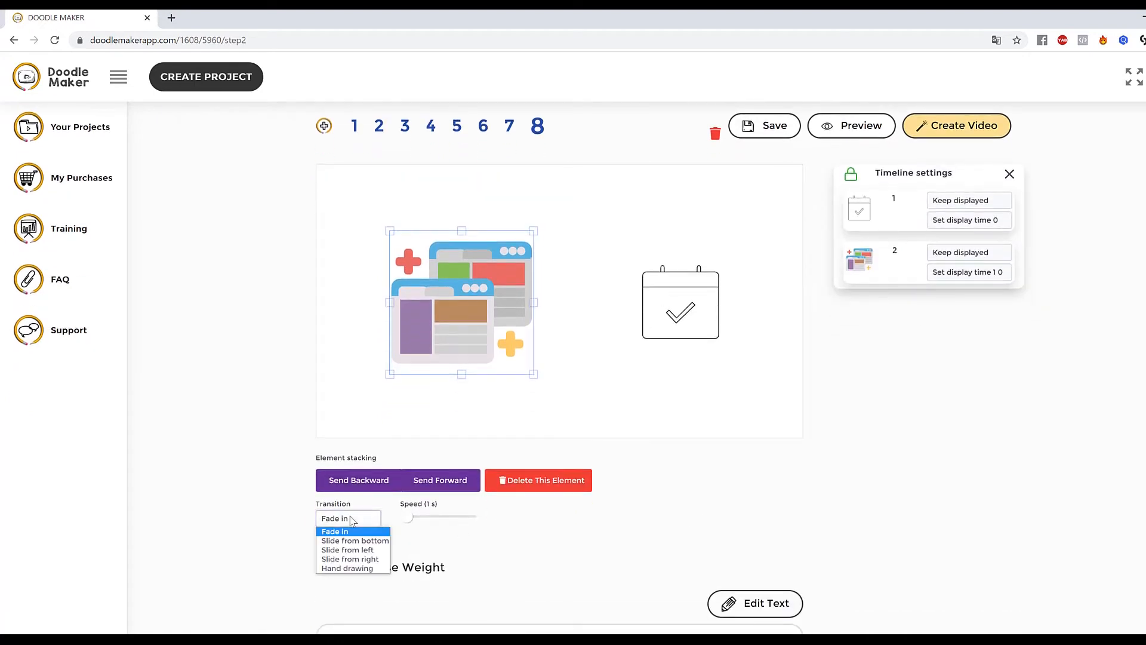
left_click(358, 569)
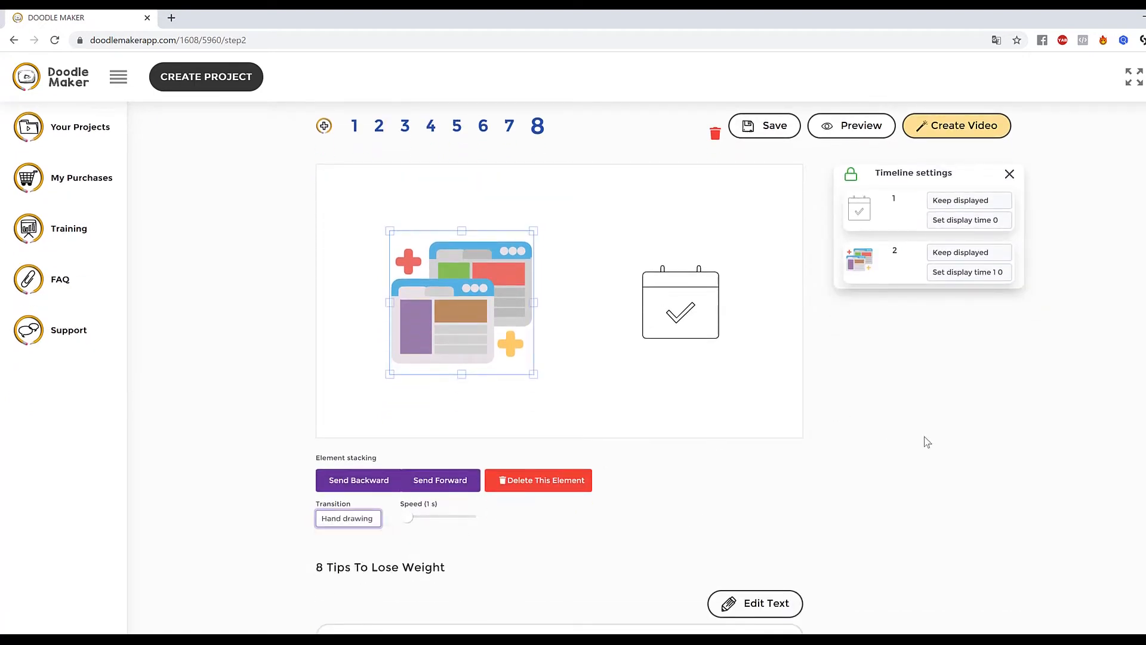
left_click(614, 343)
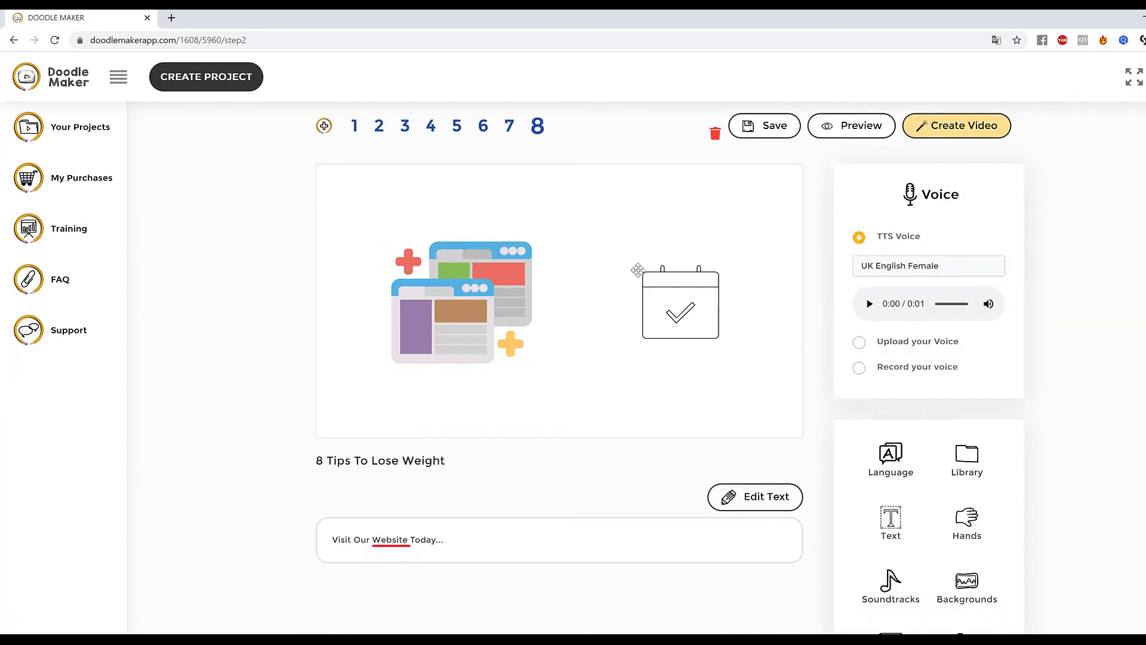
left_click(450, 291)
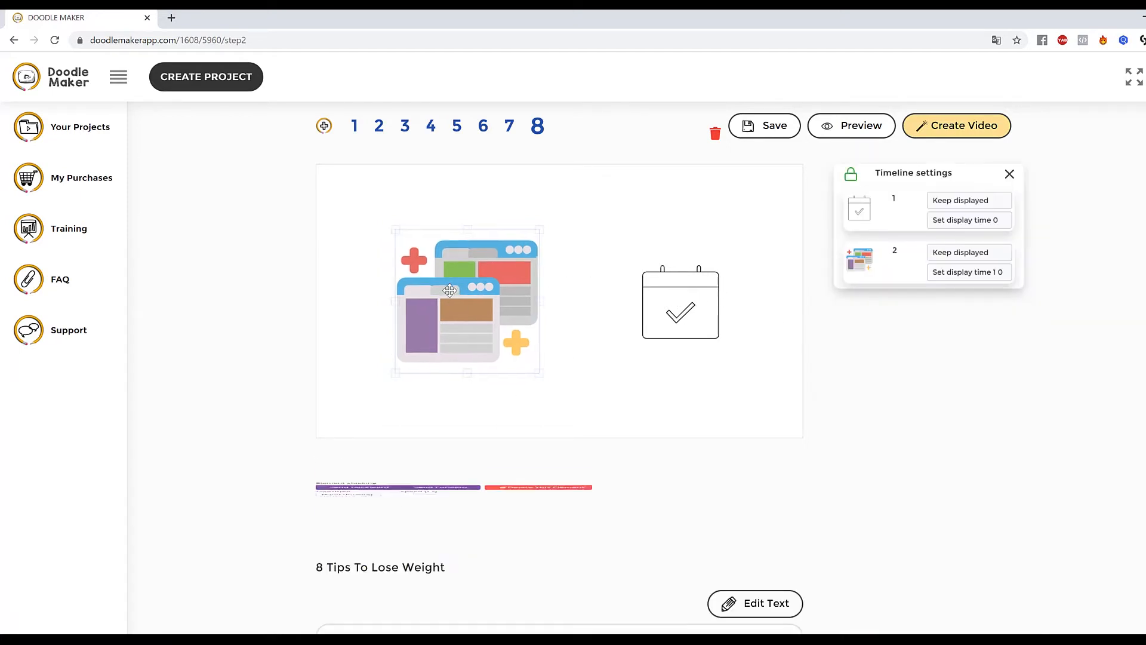
left_click_drag(538, 374, 555, 388)
left_click(714, 396)
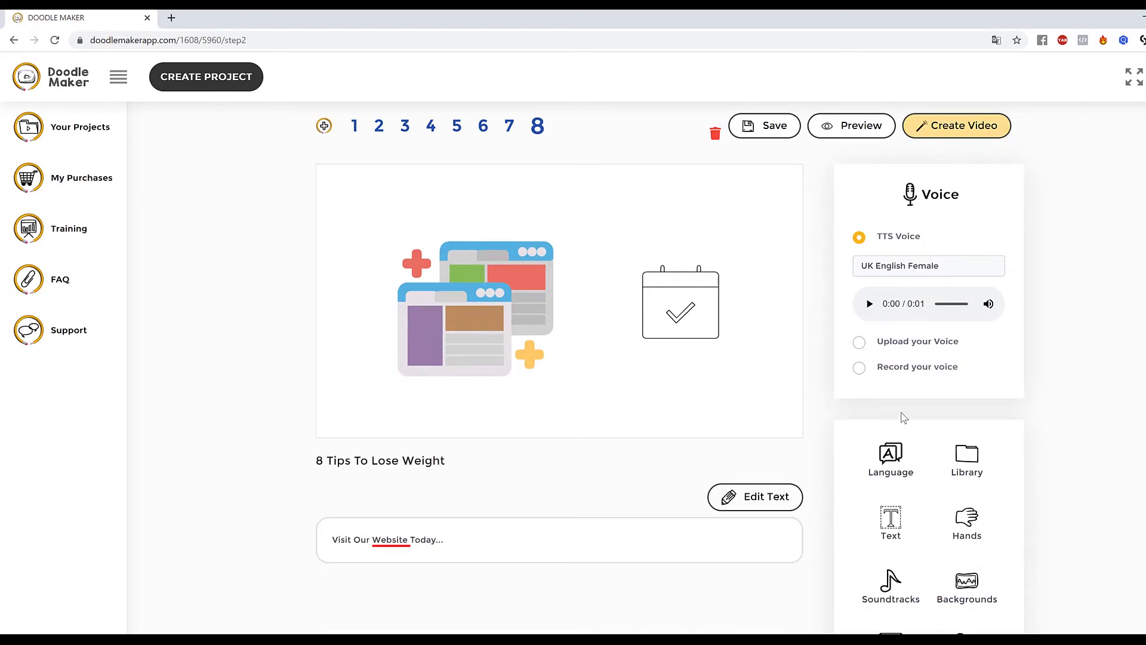
Delete the browser-windows illustration and the calendar icon from slide 8.
left_click(850, 128)
scroll(574, 358, "up", 1)
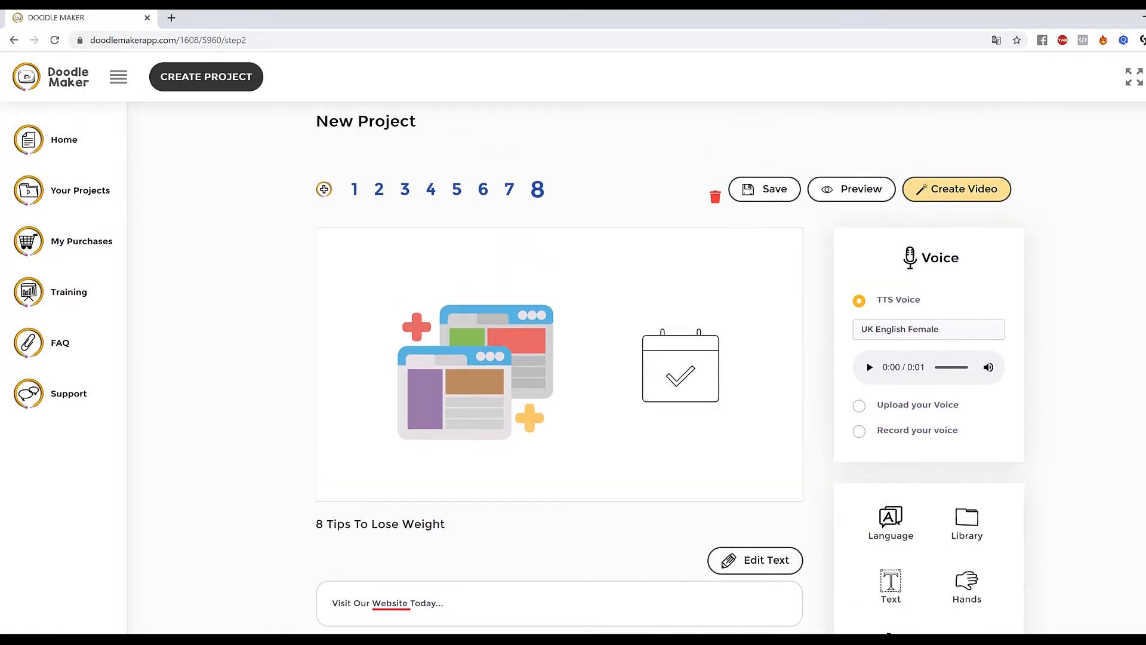
left_click(508, 358)
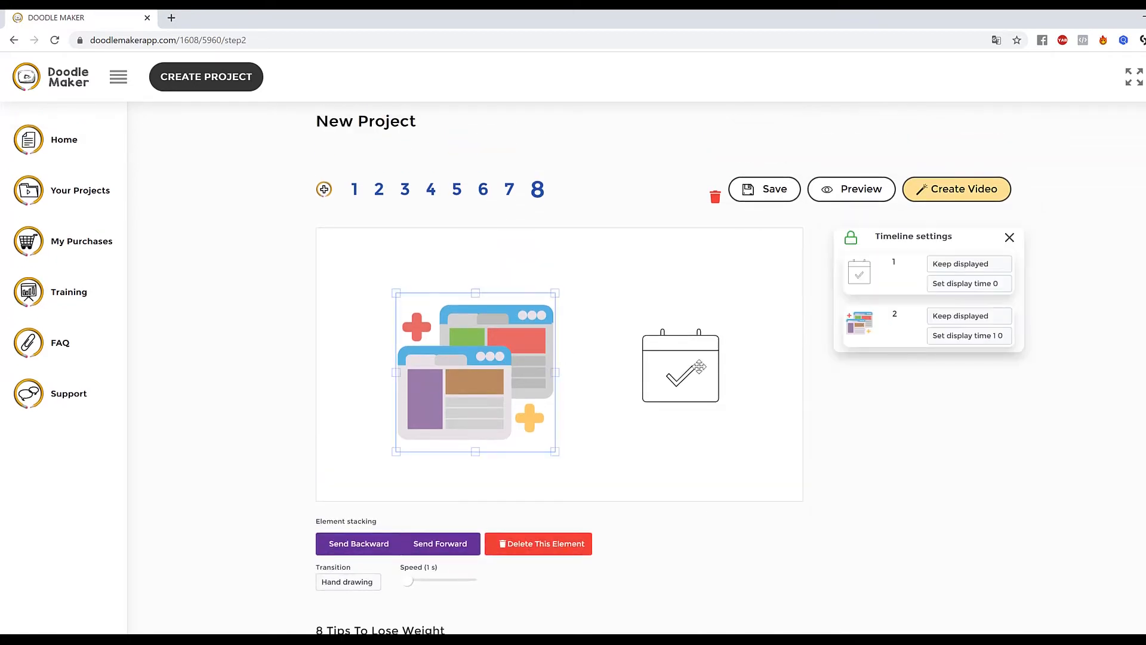
left_click(548, 544)
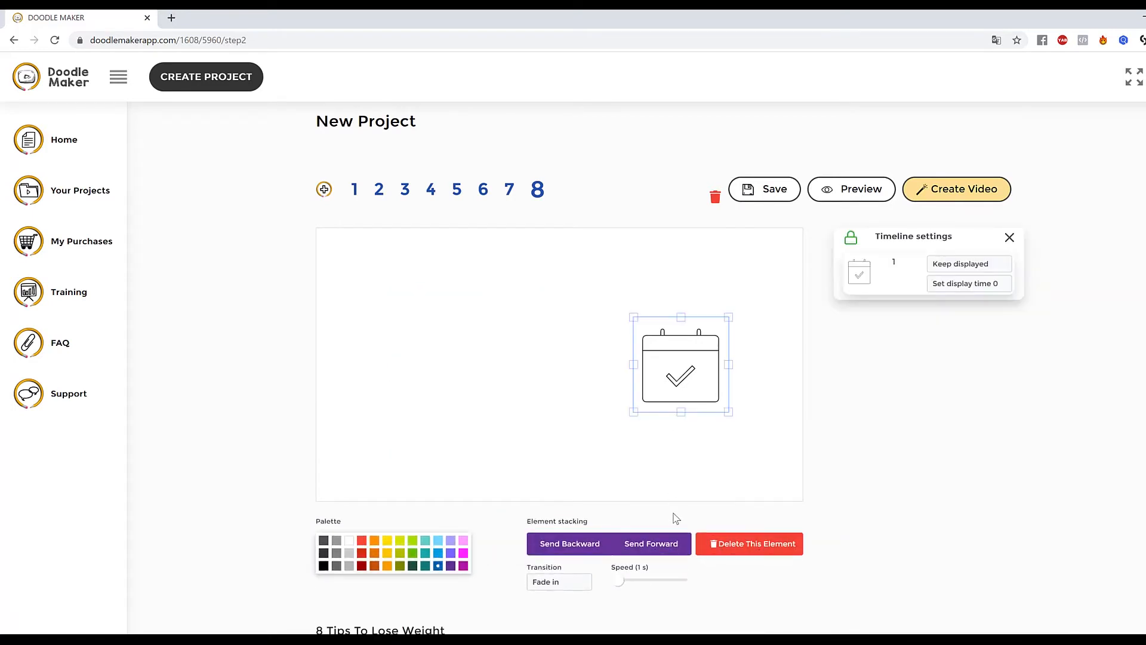
scroll(676, 514, "down", 2)
left_click(735, 413)
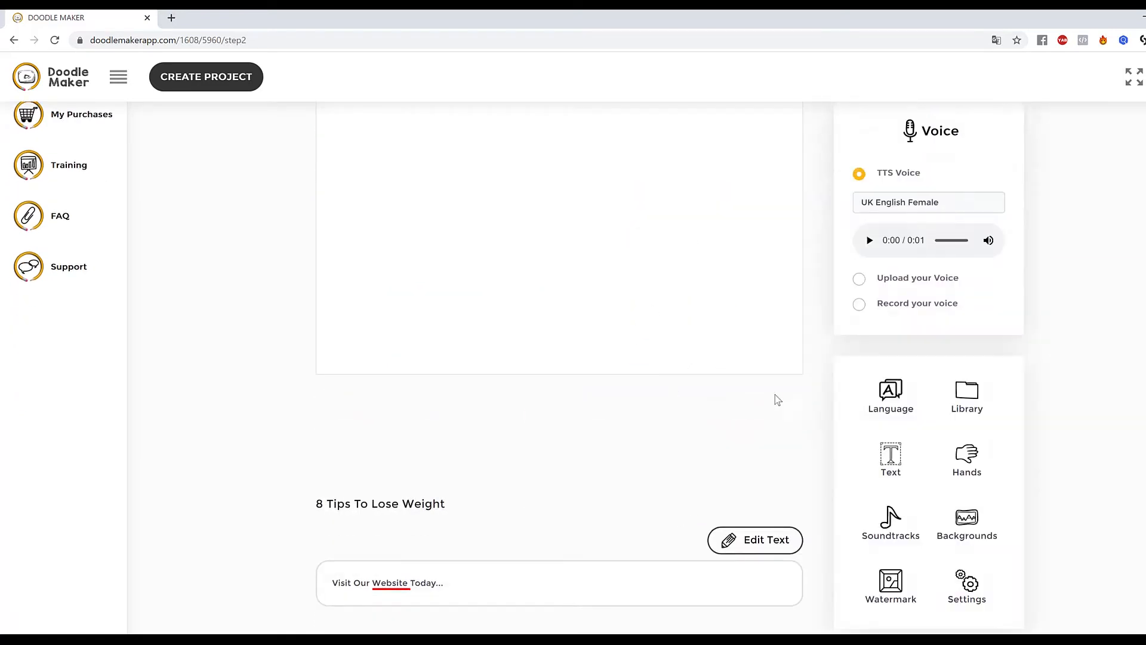
scroll(1068, 425, "up", 1)
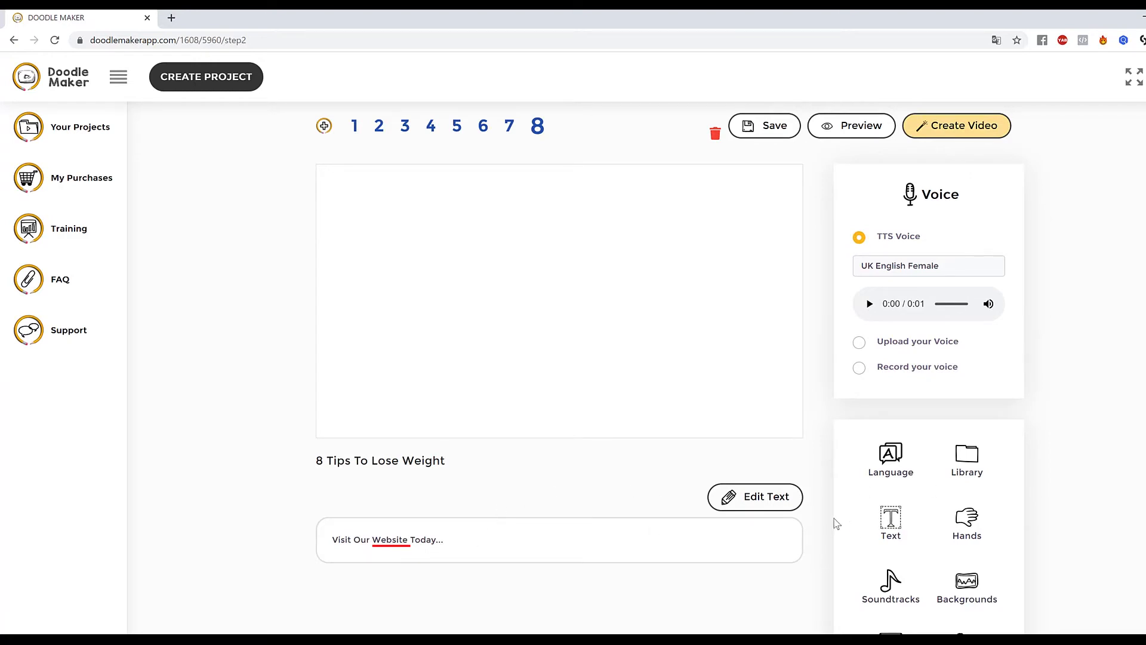
Replace slide 8's script text with "Call Us Today" and save the text.
left_click(771, 499)
left_click_drag(470, 538, 80, 544)
type("Call Us Today")
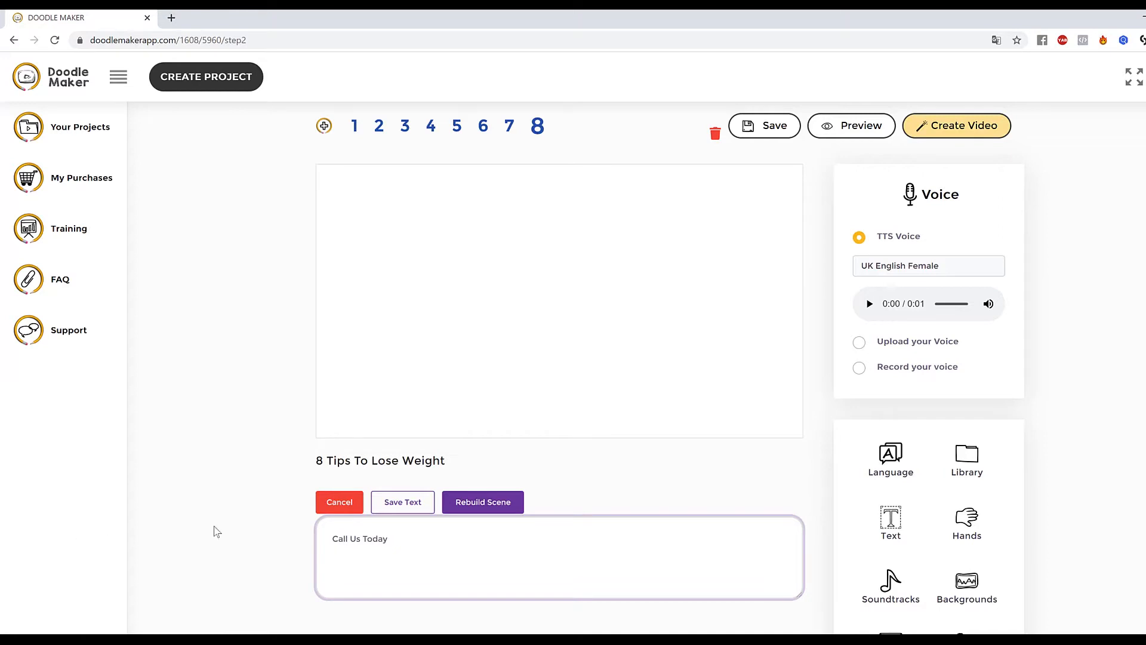
left_click(403, 505)
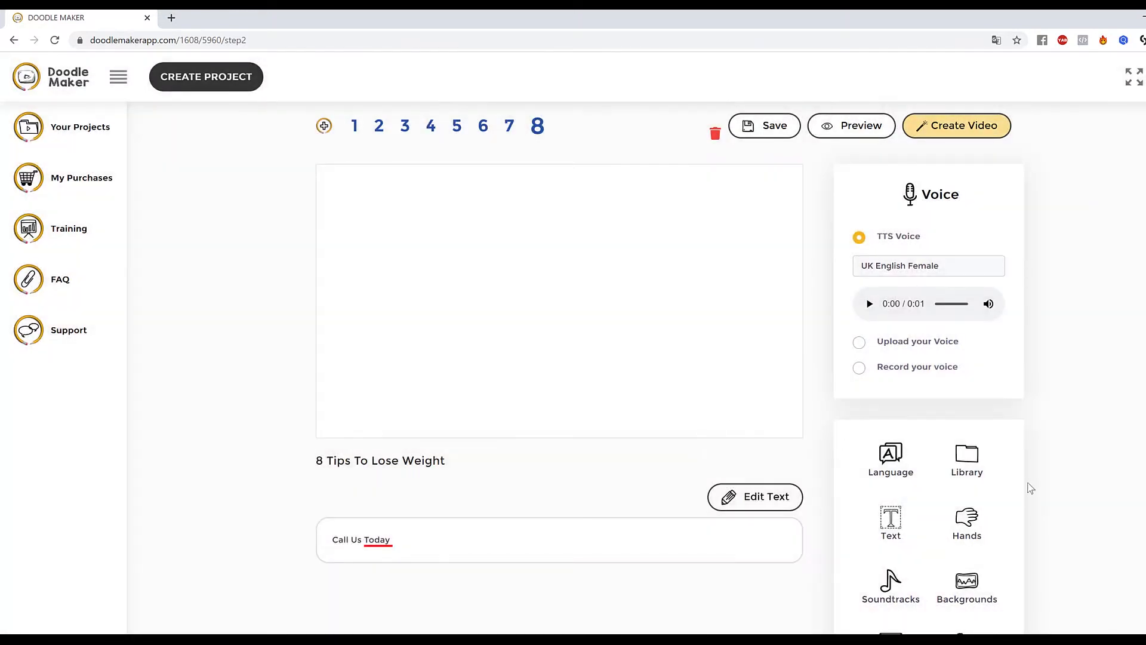
Open the library and search the Pixabay images for "phone call".
left_click(968, 461)
scroll(1010, 479, "down", 2)
scroll(1036, 435, "up", 3)
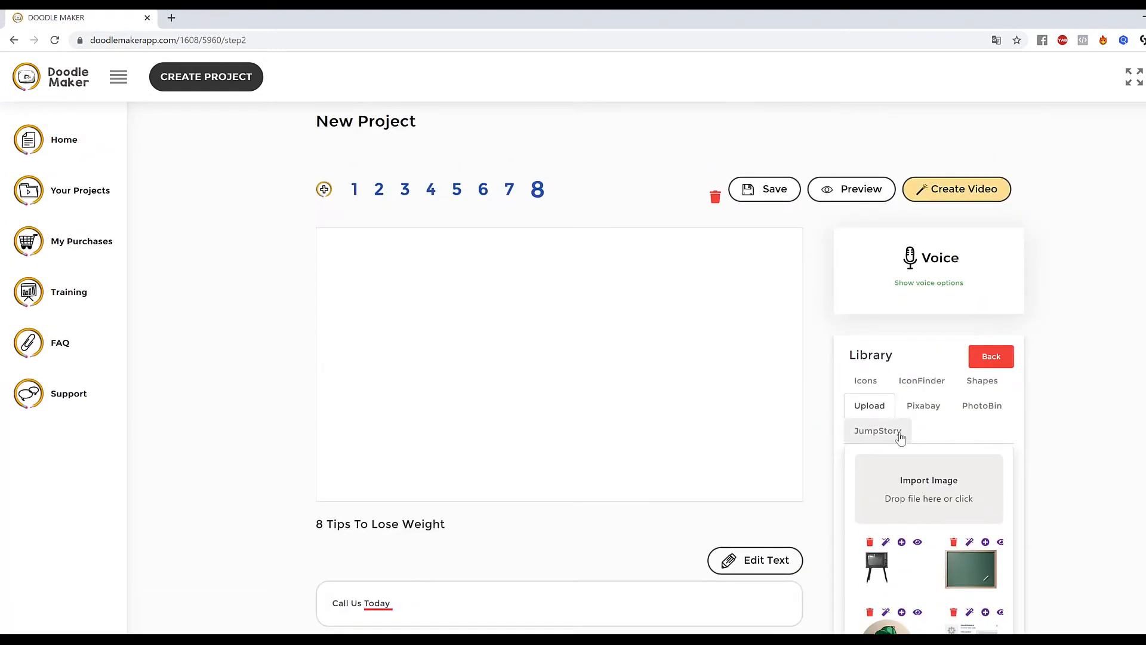
left_click(900, 436)
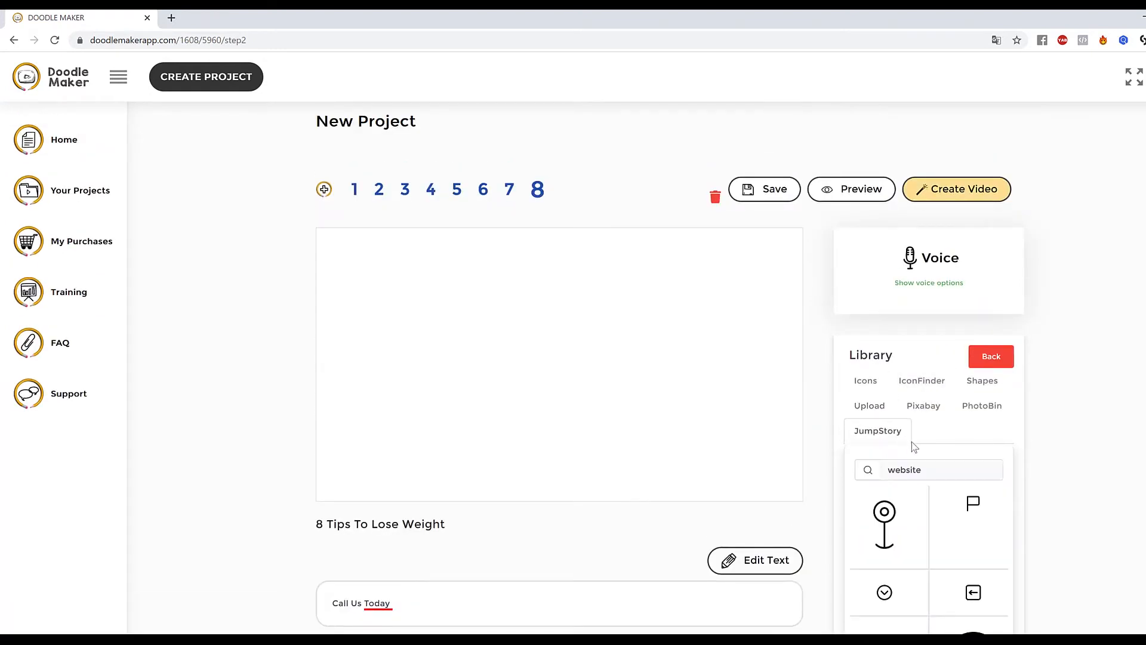
double_click(939, 471)
type("website")
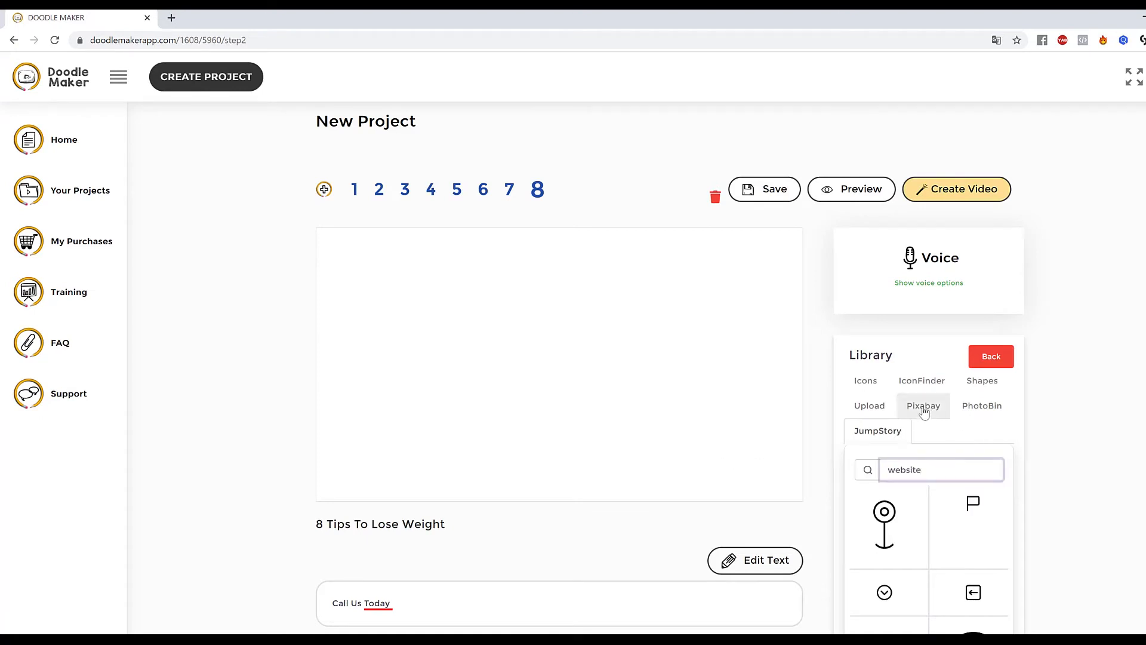
left_click(929, 411)
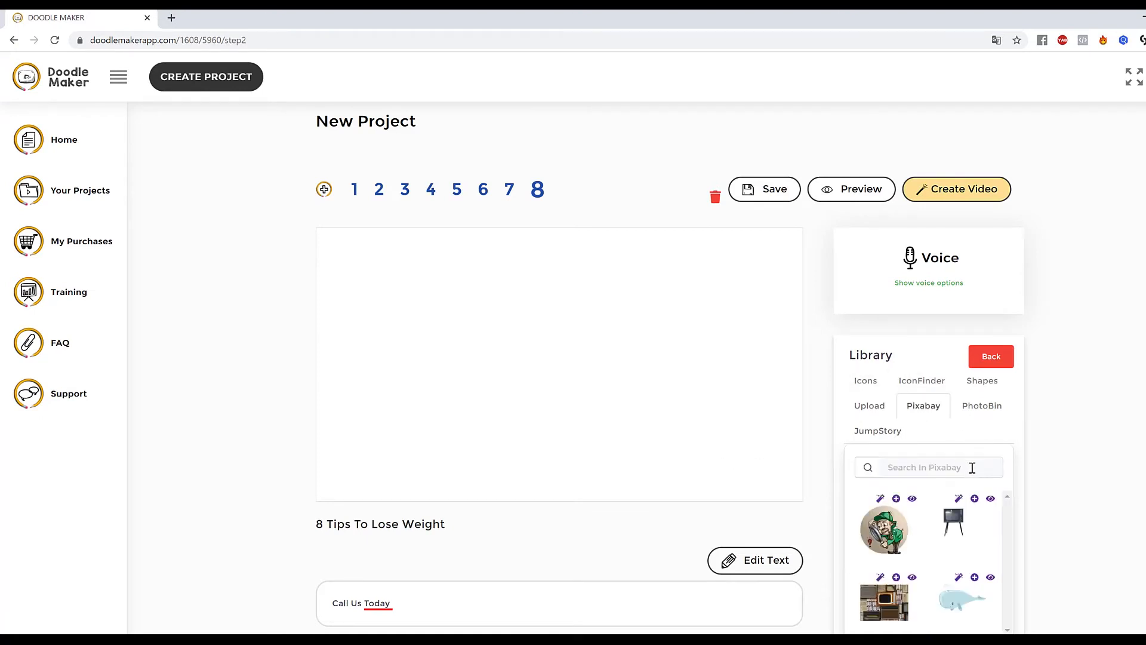
left_click(972, 468)
type("phone call")
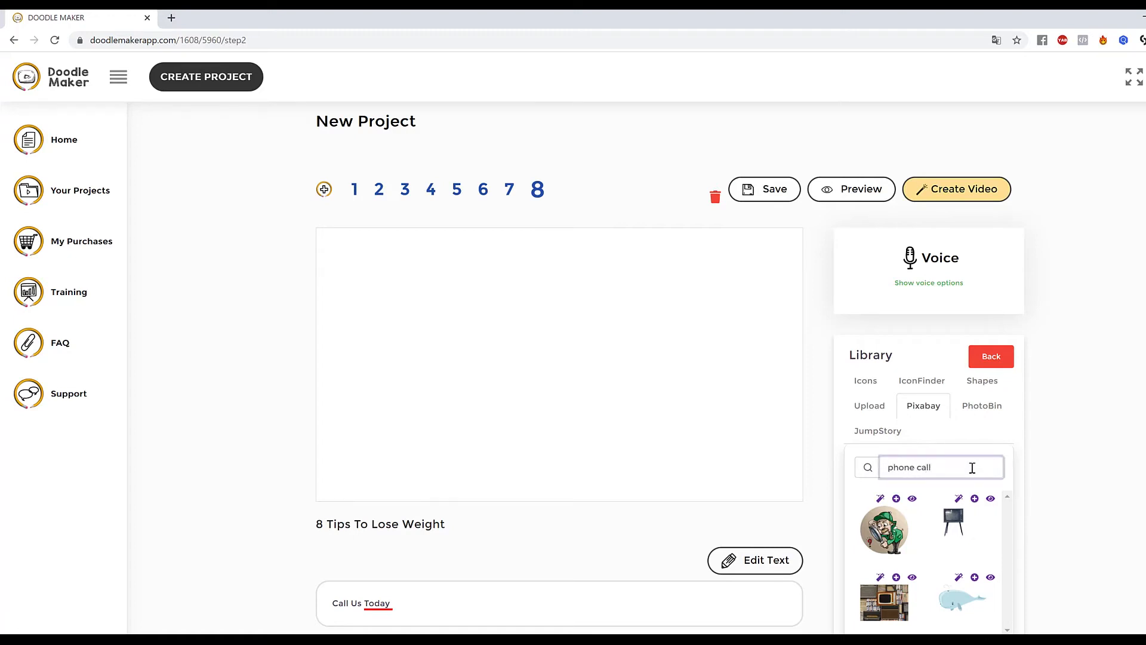
key("Return")
Browse the phone call results and preview the hand-holding-phone photo and its cartoon-effect versions.
scroll(1079, 490, "down", 1)
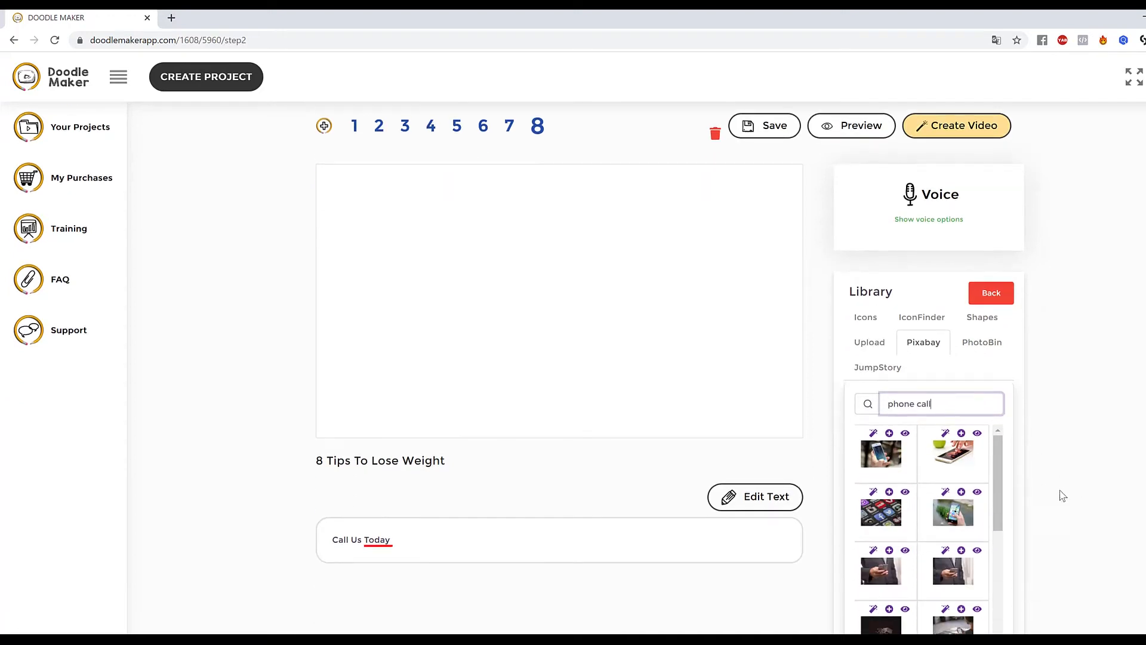
scroll(975, 524, "down", 2)
scroll(974, 523, "down", 2)
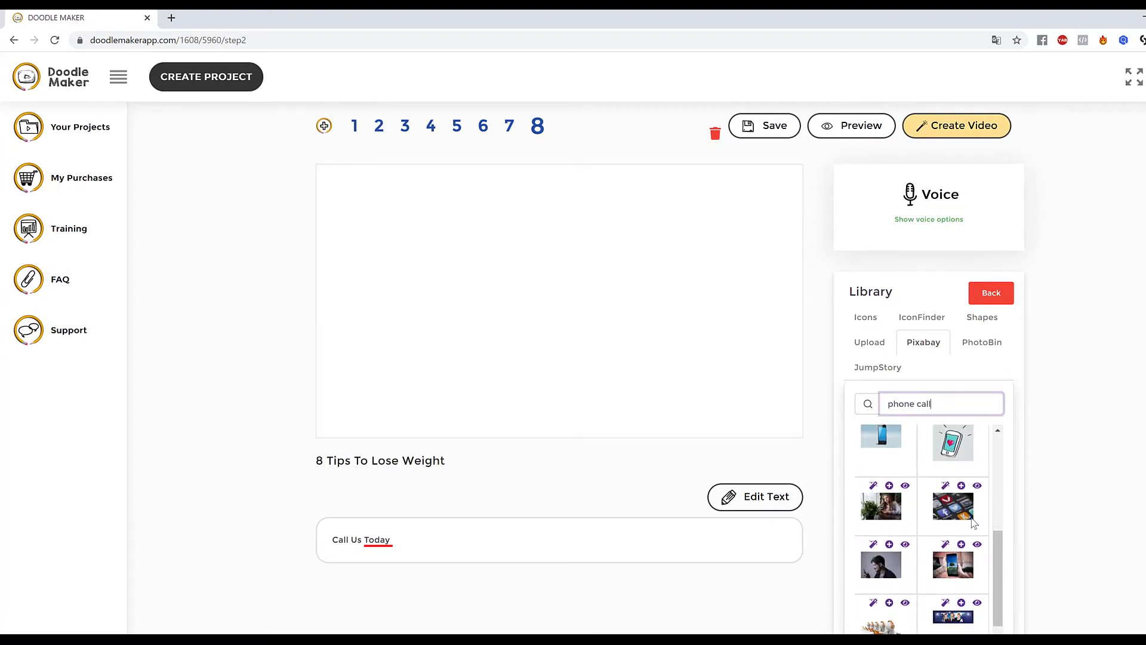
scroll(974, 522, "down", 2)
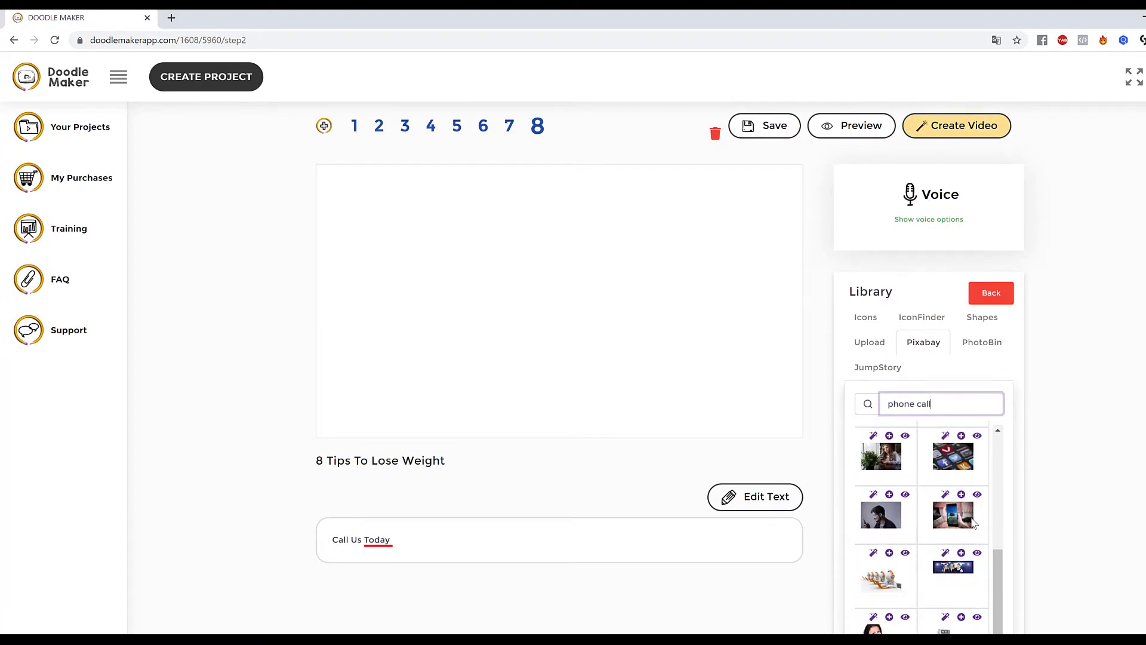
scroll(975, 523, "up", 8)
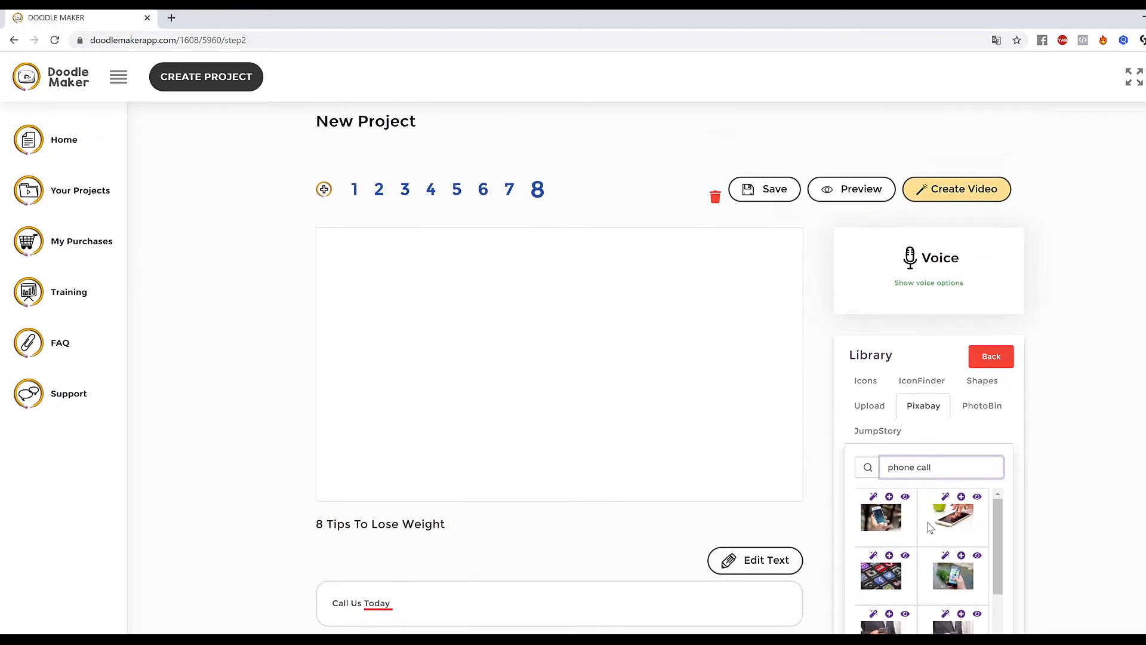
left_click(886, 524)
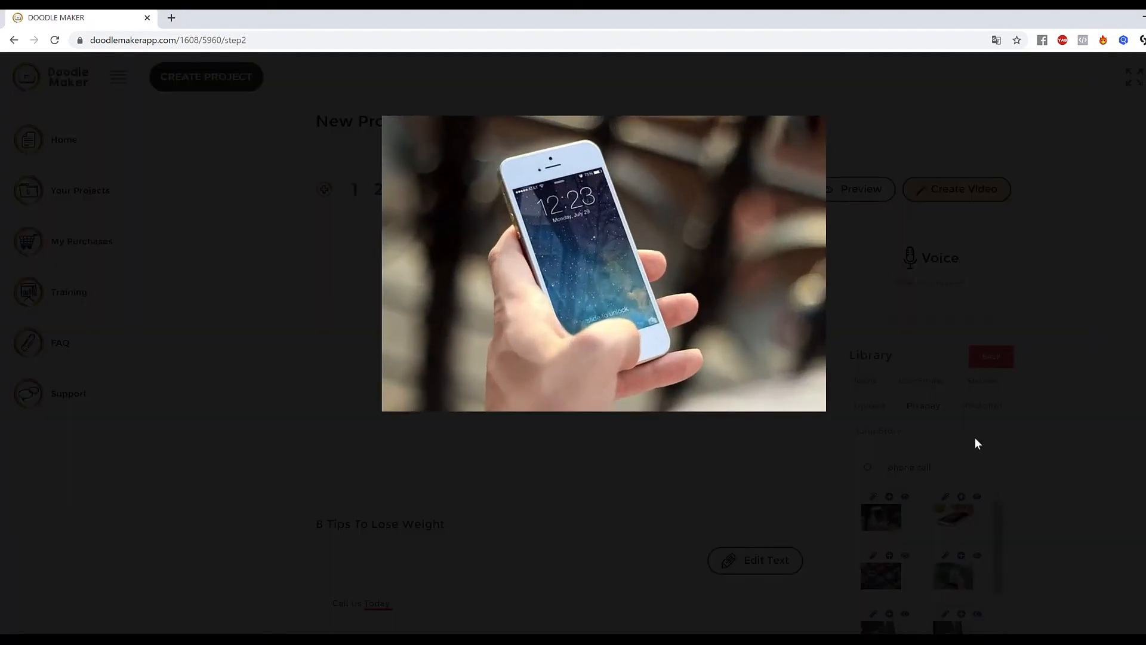
left_click(930, 530)
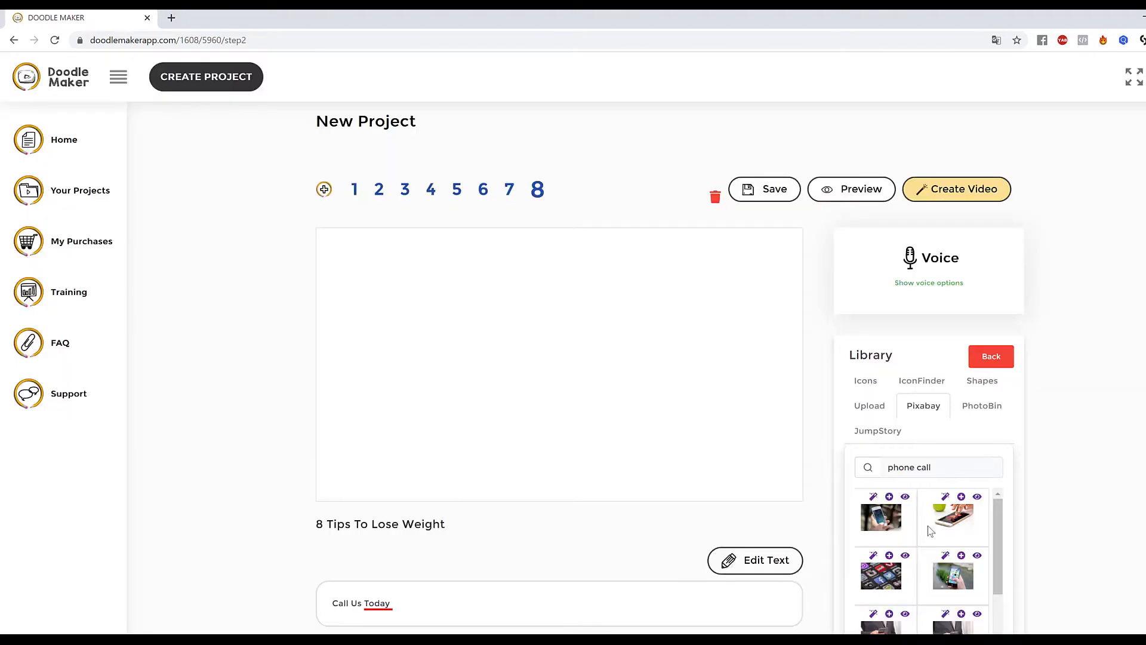
left_click(874, 497)
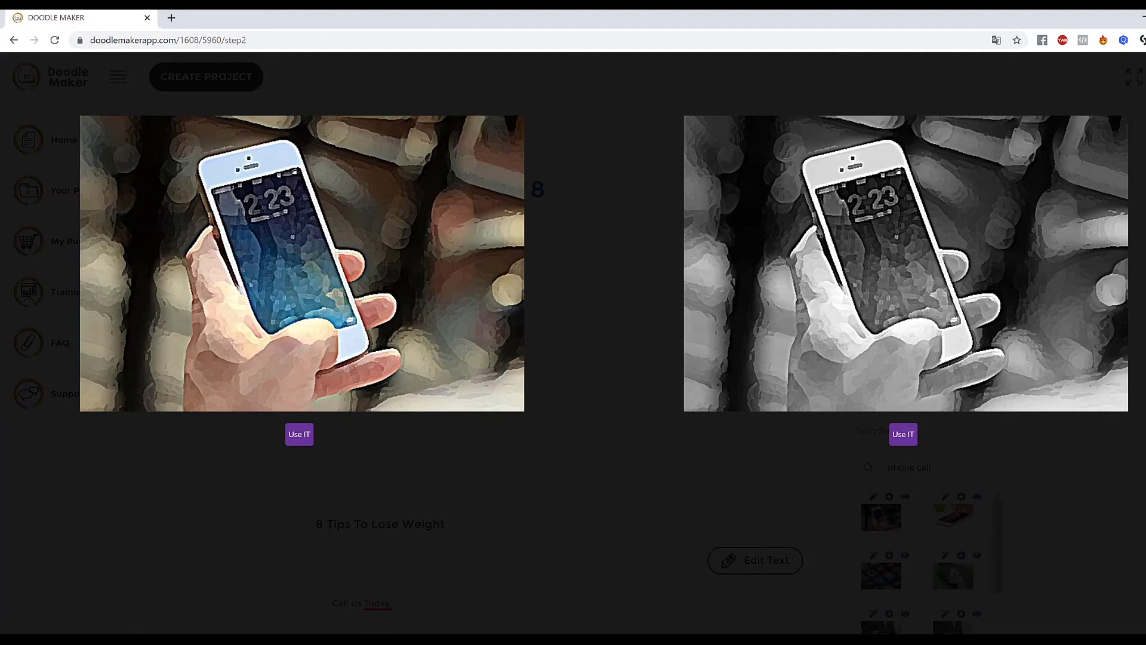
left_click(1141, 72)
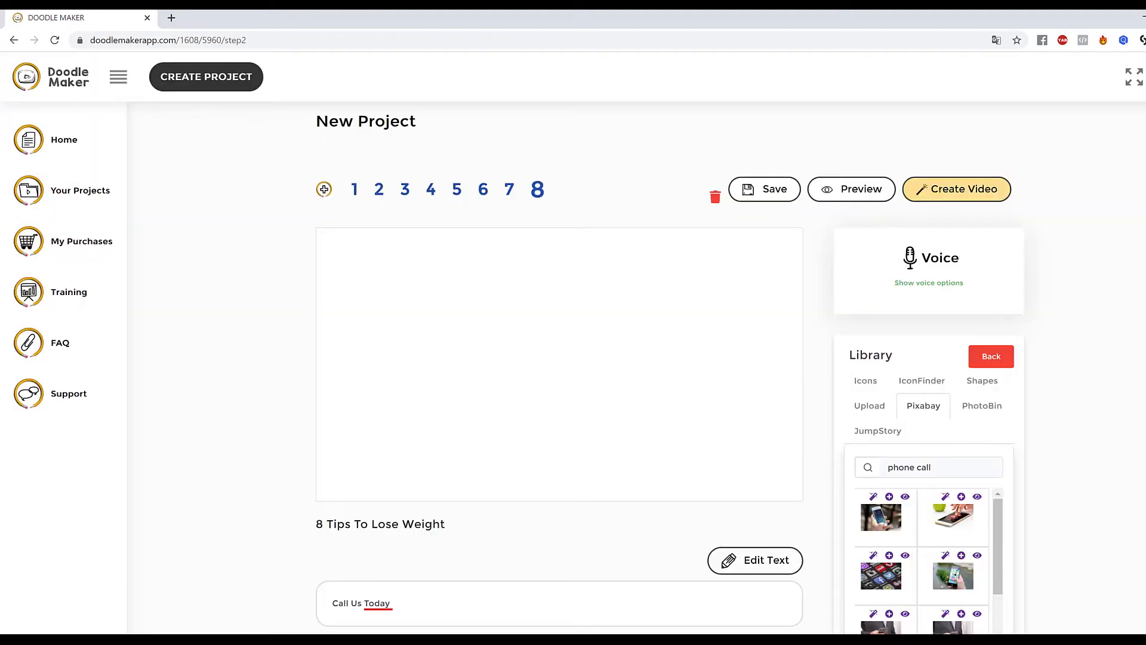
Add the hand-holding-phone photo to slide 8 and remove its background.
left_click(889, 497)
left_click(498, 333)
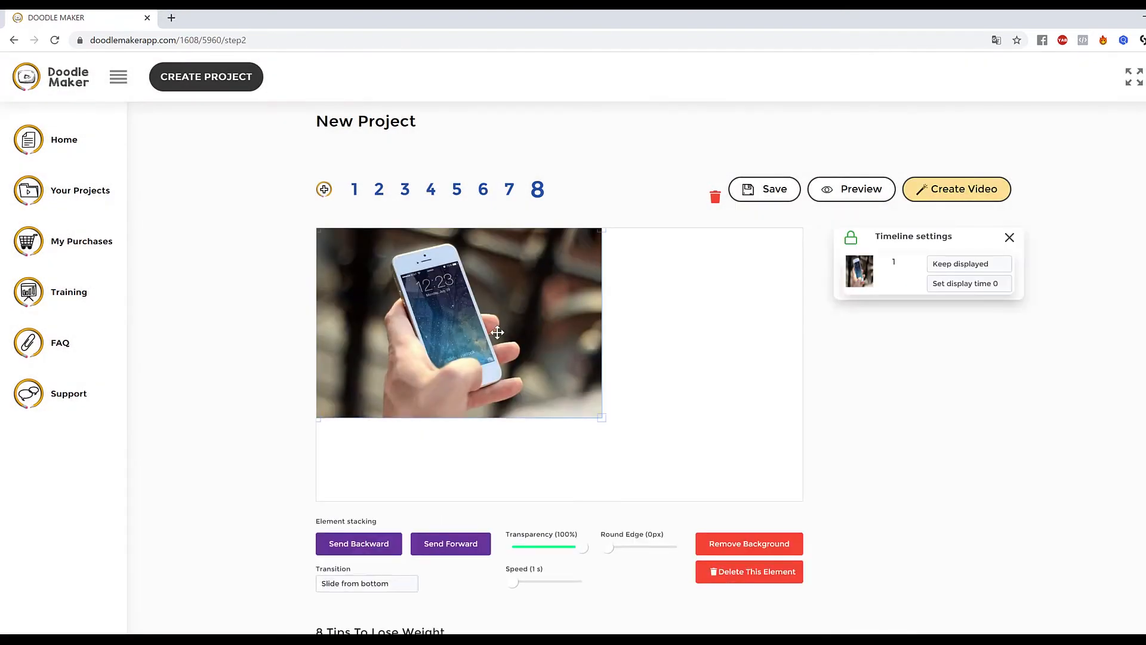
left_click_drag(865, 467, 800, 532)
left_click(760, 548)
left_click(573, 442)
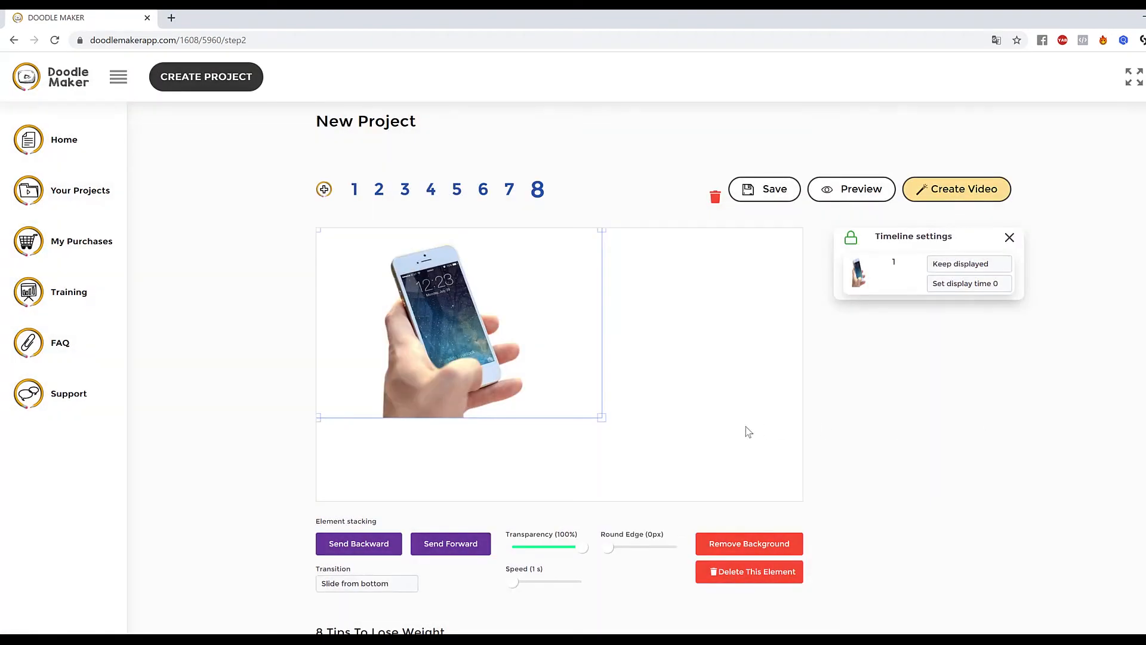
left_click(686, 418)
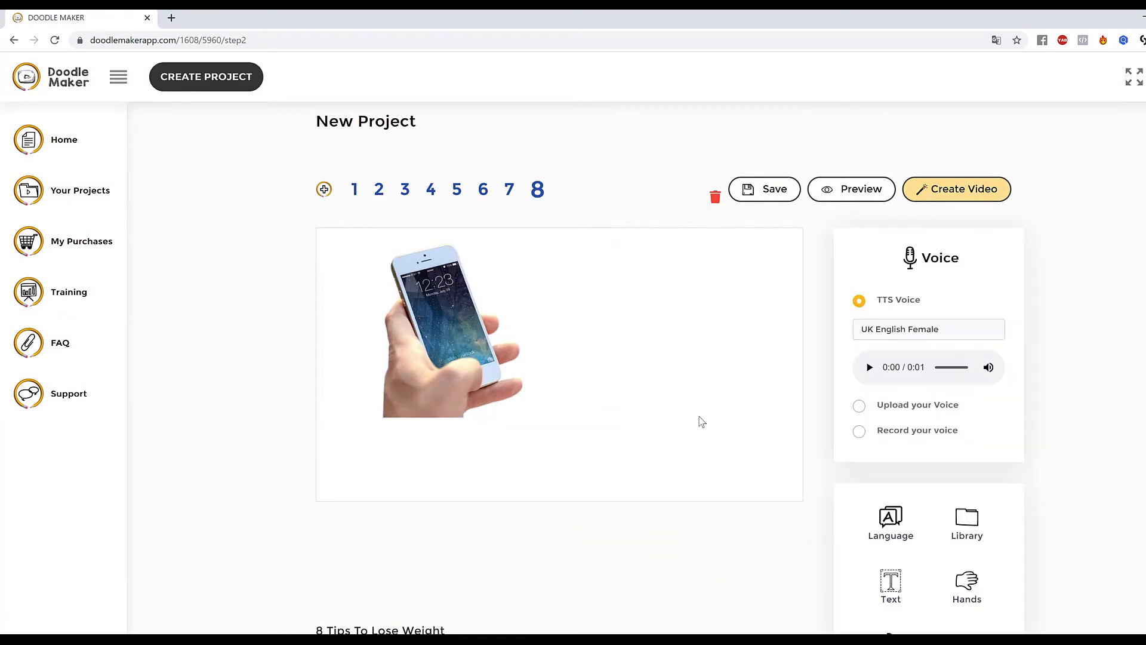
Enlarge the phone photo and move it to the middle of the canvas.
left_click(417, 317)
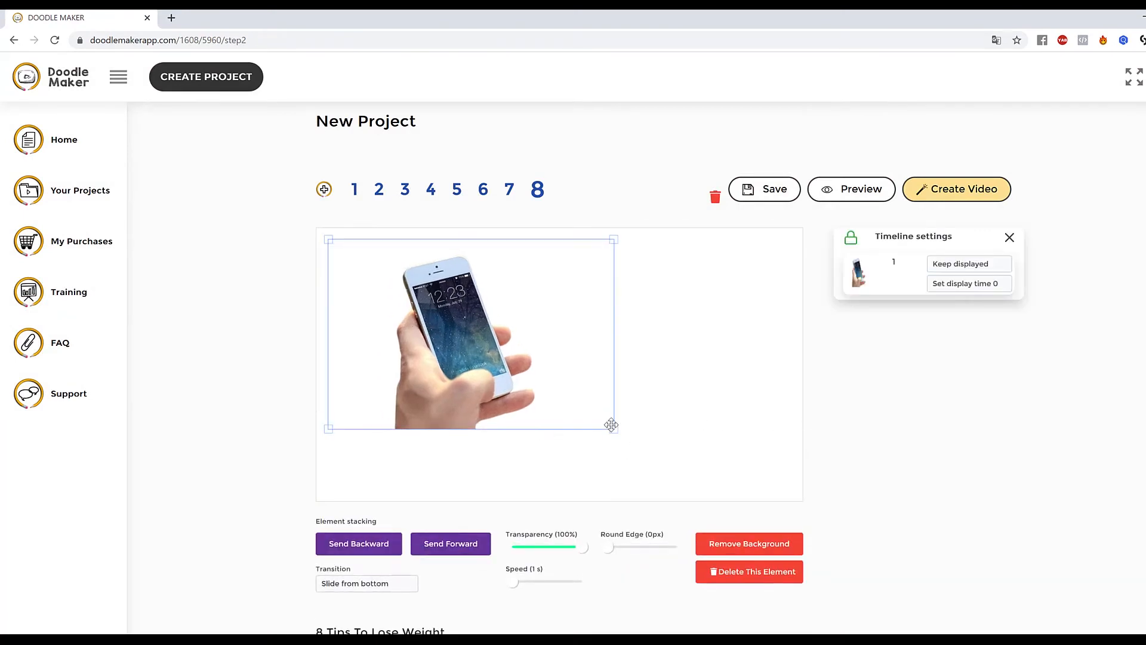
left_click_drag(614, 430, 663, 461)
left_click_drag(580, 374, 624, 363)
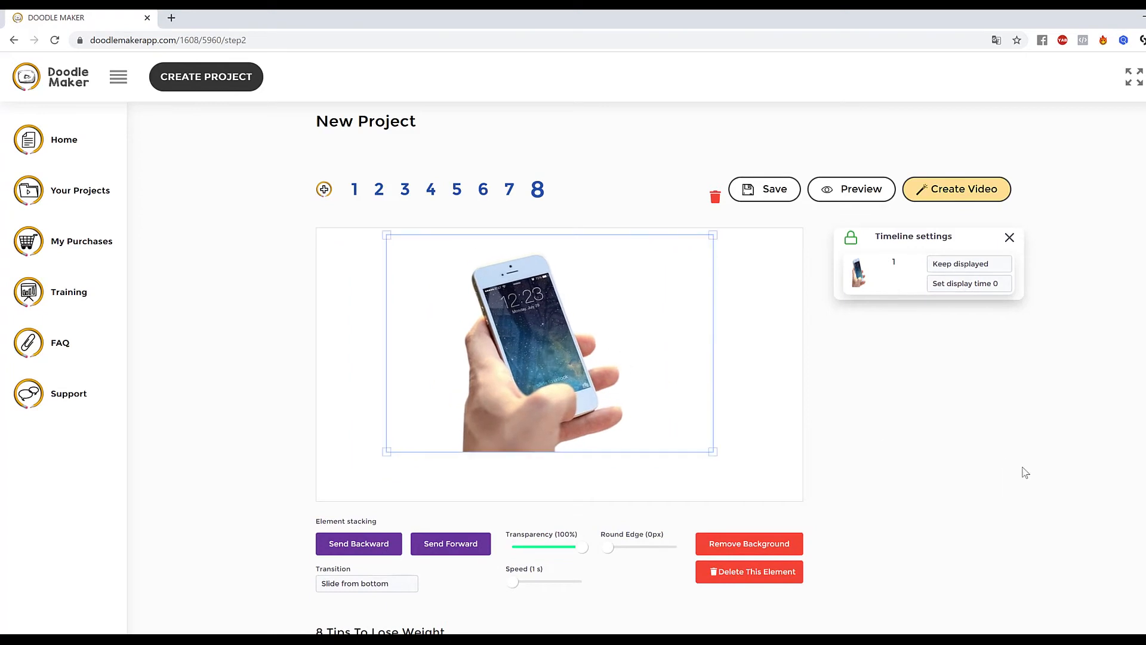
scroll(982, 478, "down", 2)
scroll(811, 361, "up", 1)
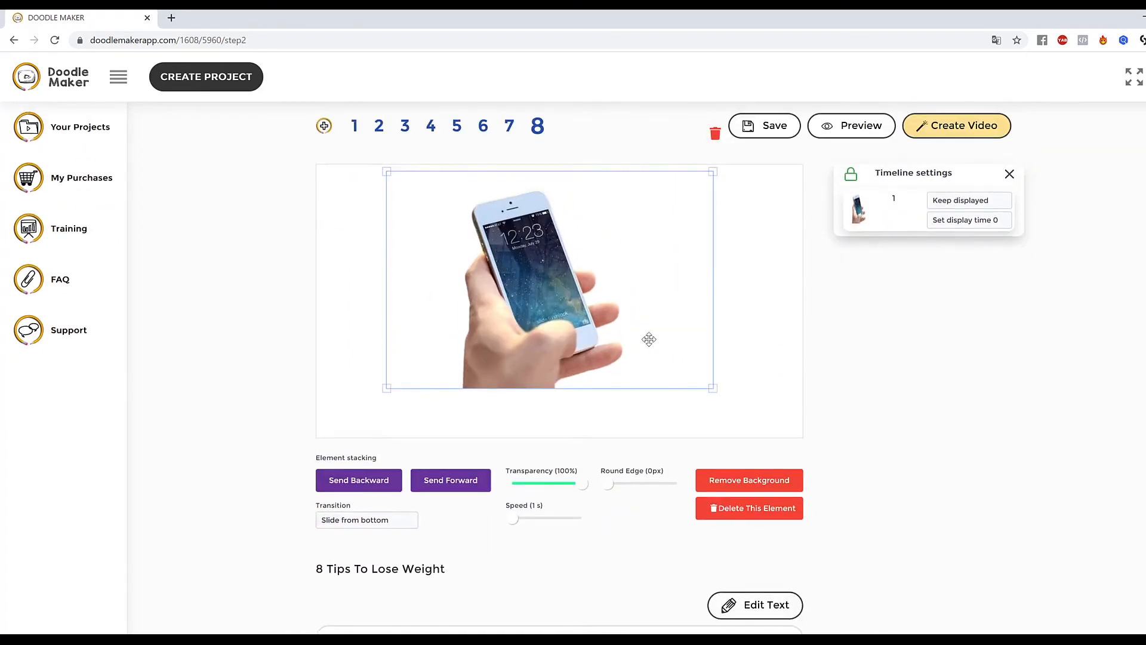
left_click_drag(574, 308, 579, 311)
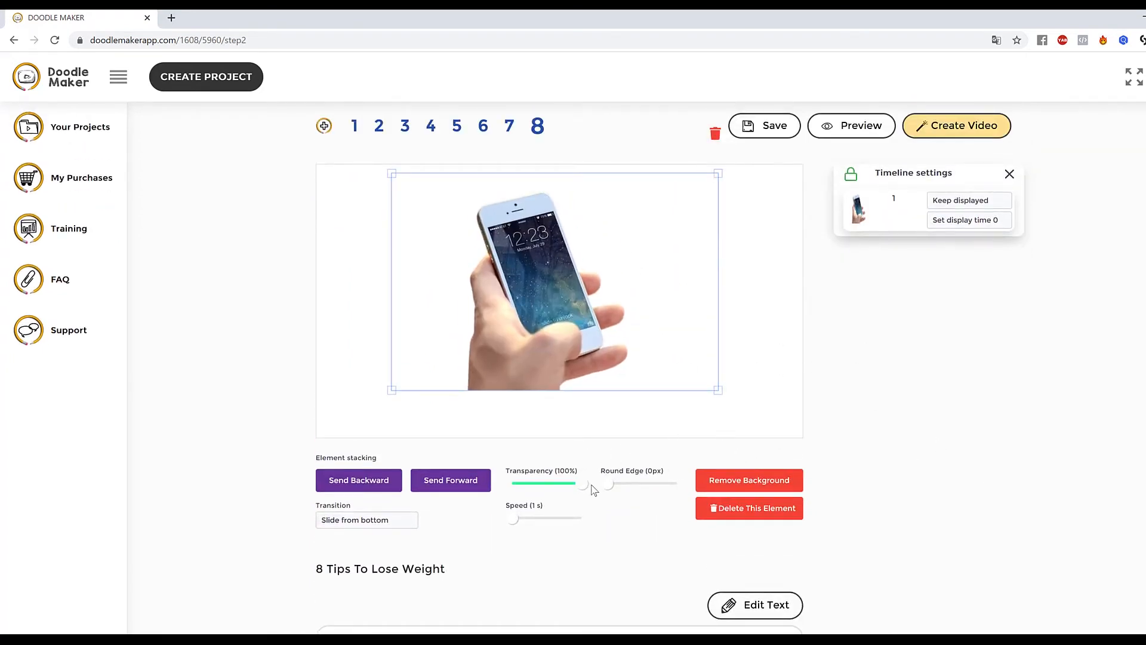
Set the phone photo's transparency to 72% and its transition to Reveal.
left_click_drag(582, 485, 563, 489)
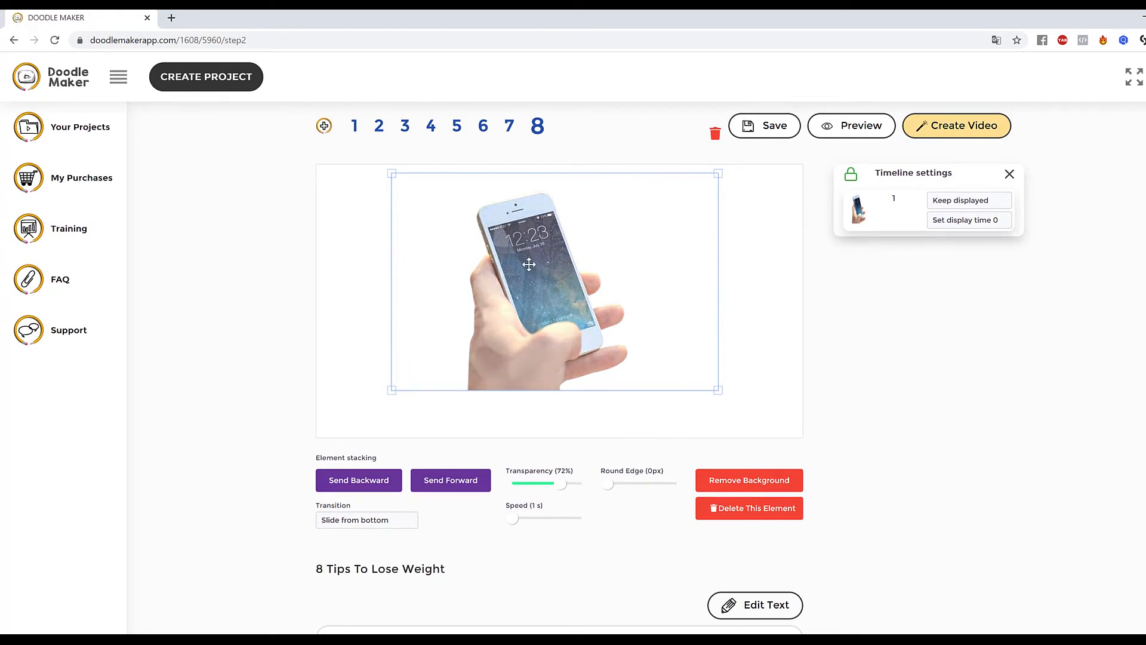
left_click(377, 526)
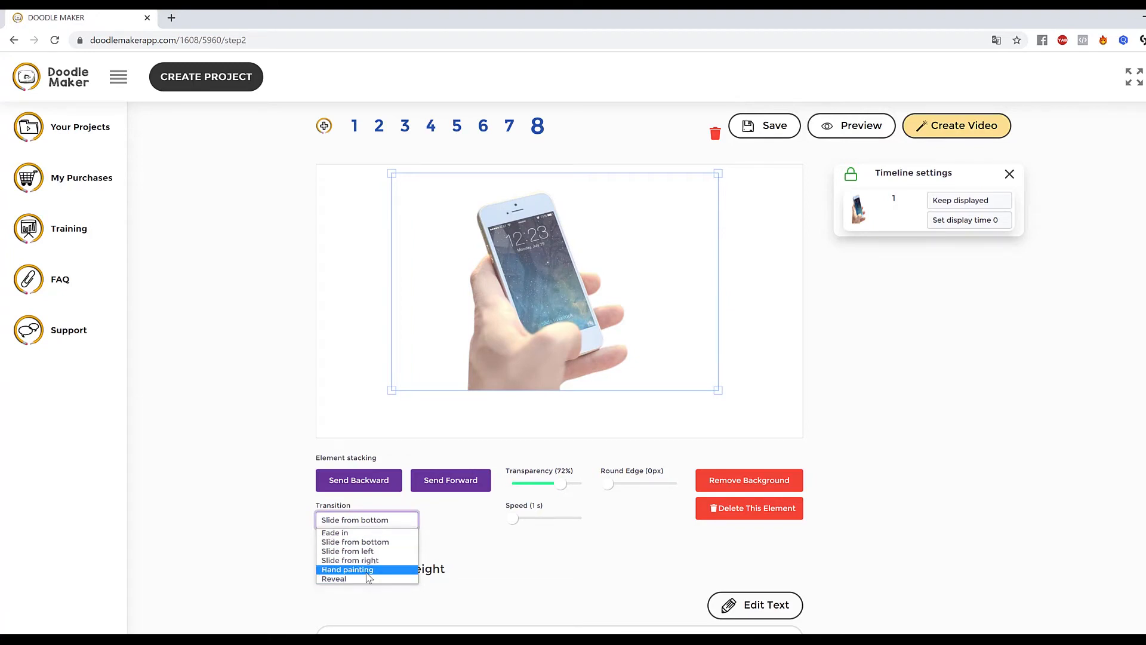
left_click(366, 572)
left_click(362, 523)
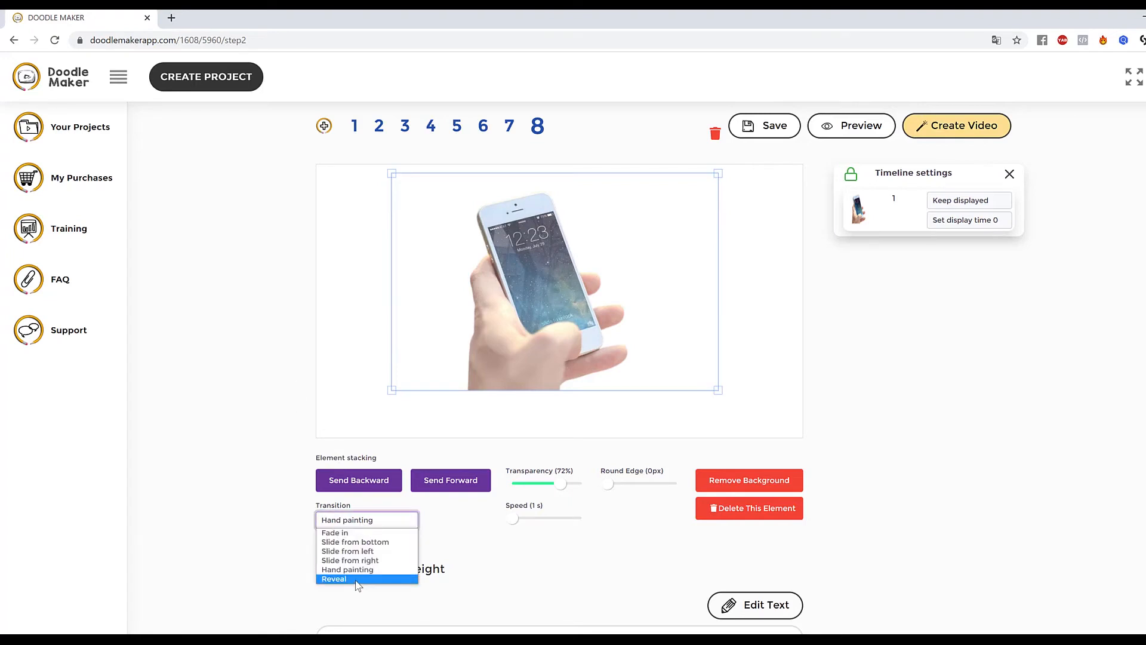
left_click(358, 578)
left_click(791, 332)
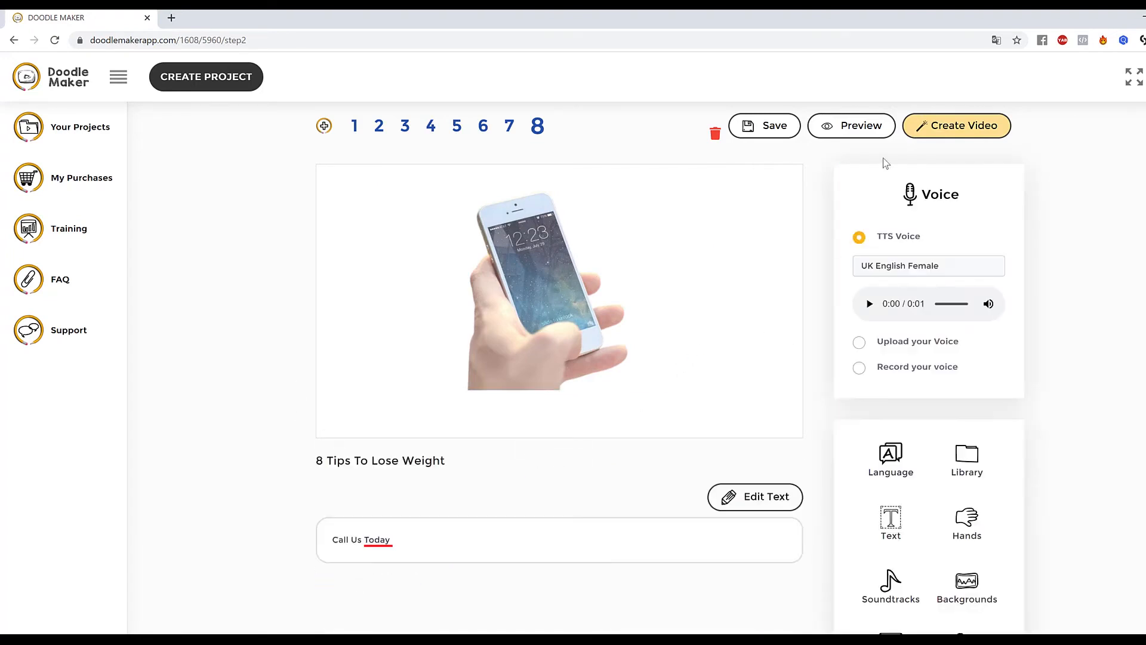
Switch the phone photo's transition to Hand painting.
left_click(878, 131)
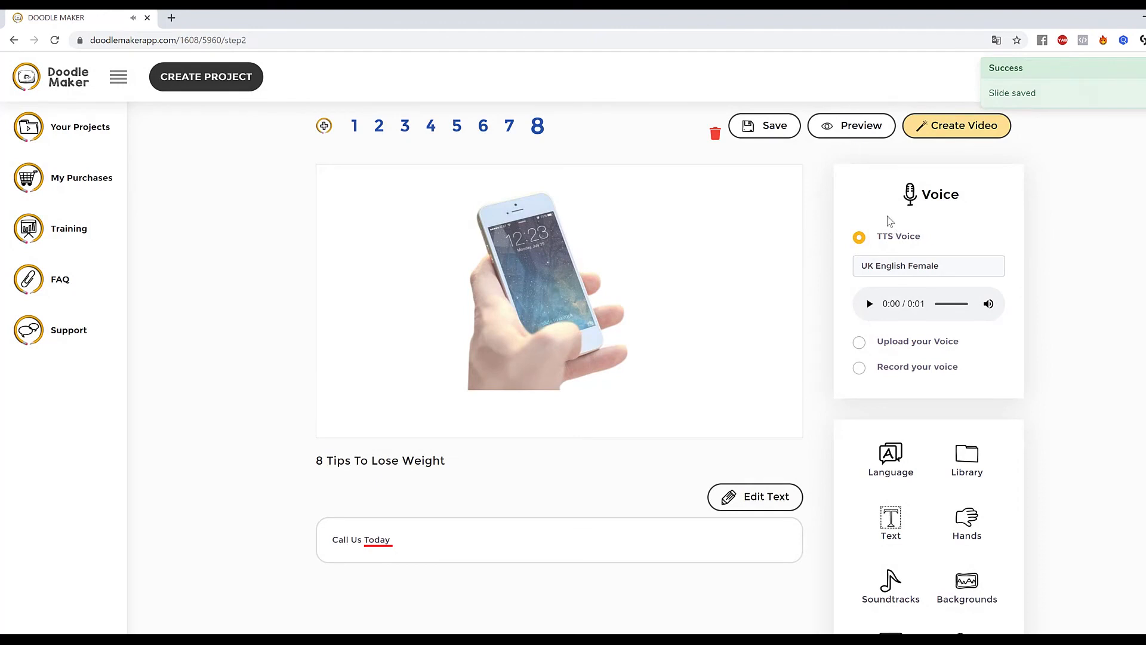
left_click(591, 352)
left_click(365, 524)
left_click(388, 566)
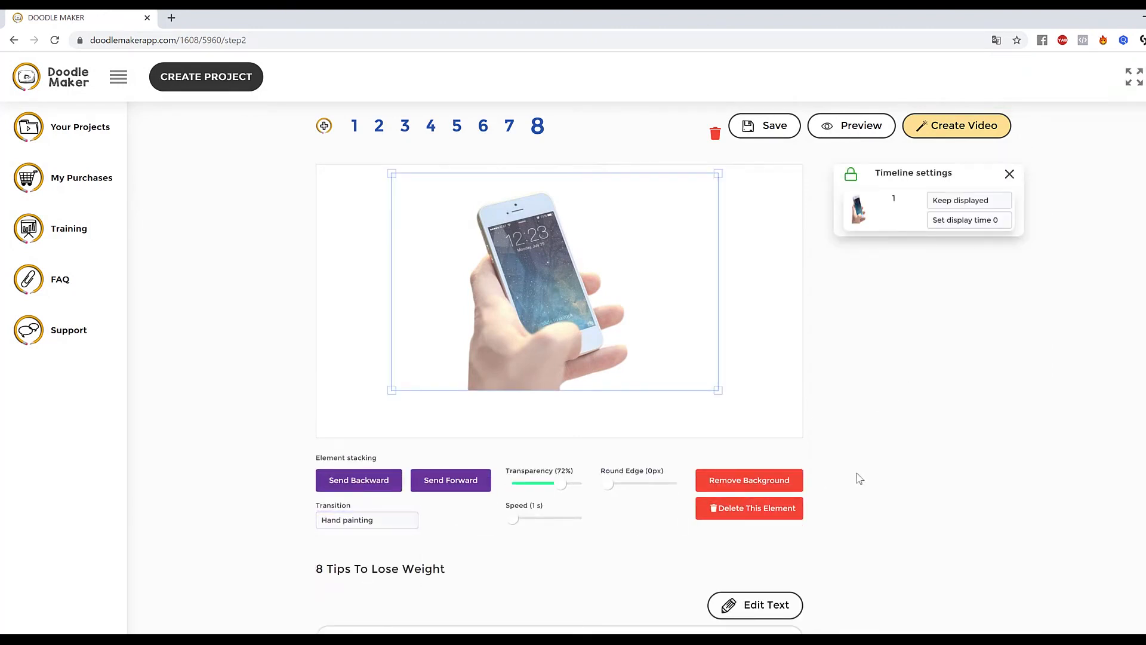
Preview slide 8.
scroll(855, 490, "down", 2)
scroll(840, 493, "up", 3)
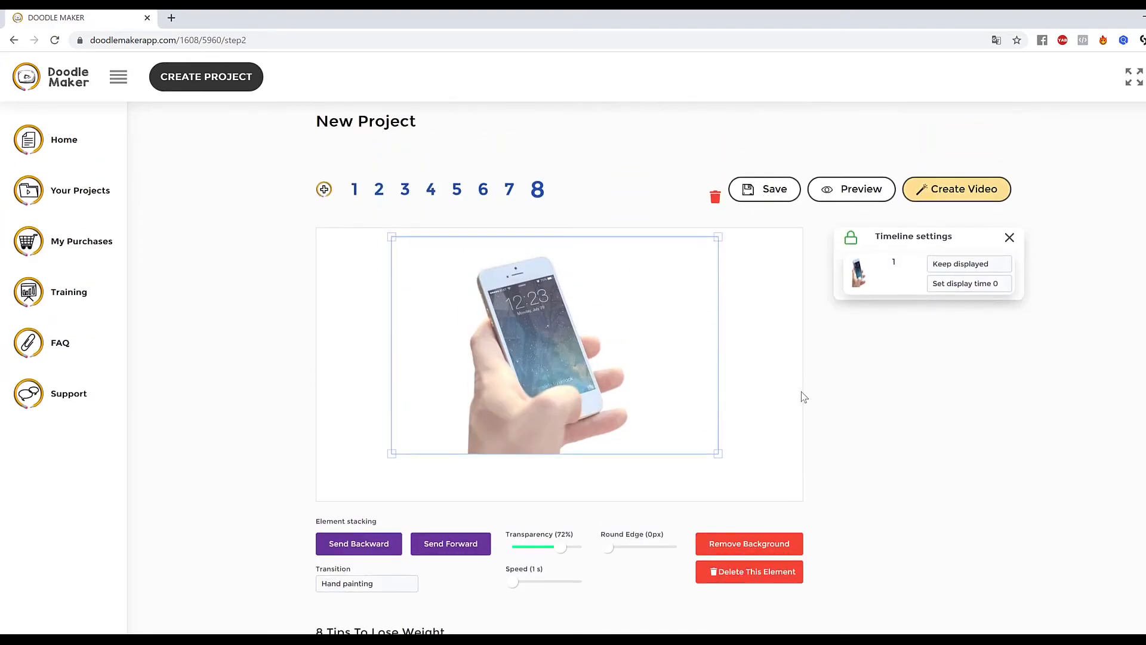
scroll(836, 424, "down", 3)
scroll(871, 461, "up", 3)
left_click(834, 195)
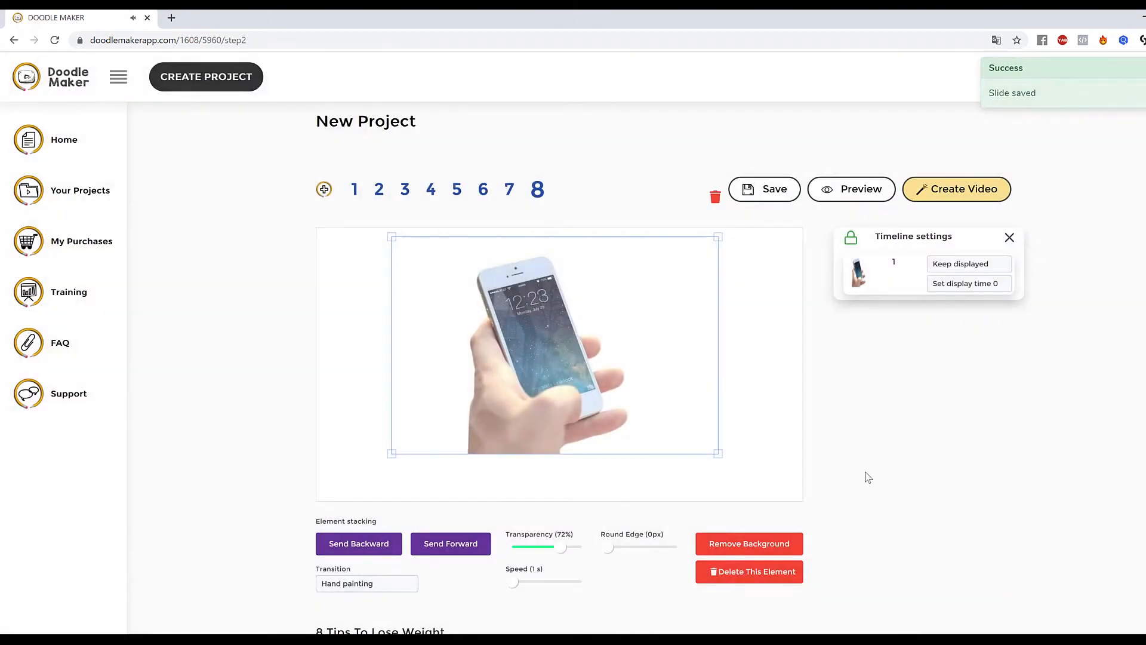
left_click(792, 468)
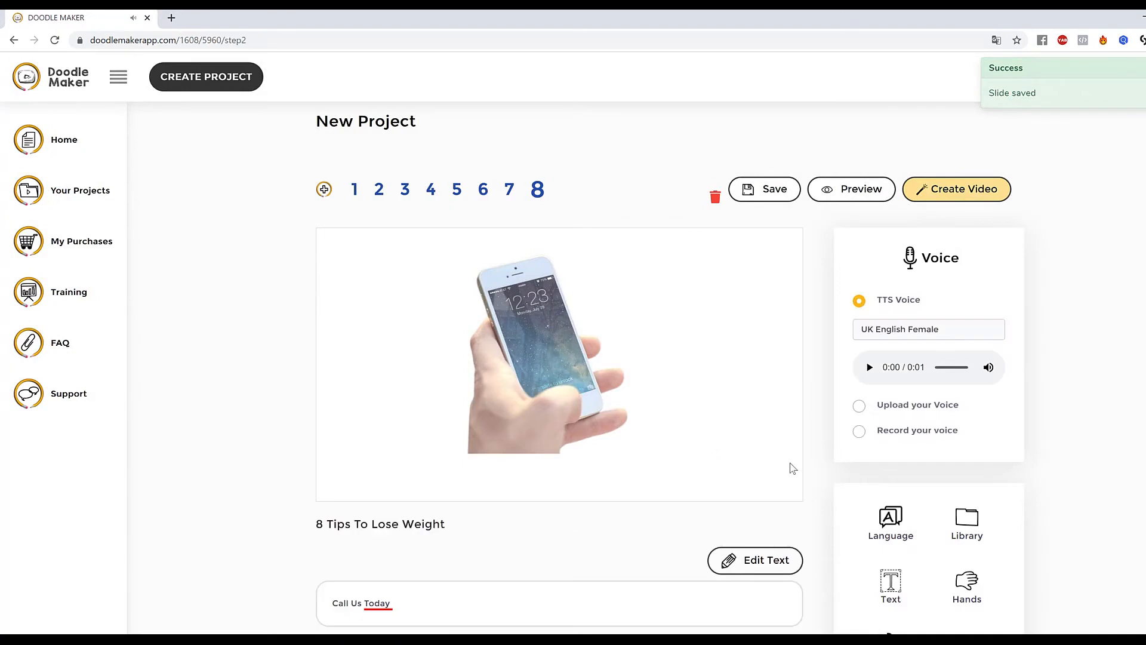
left_click(608, 390)
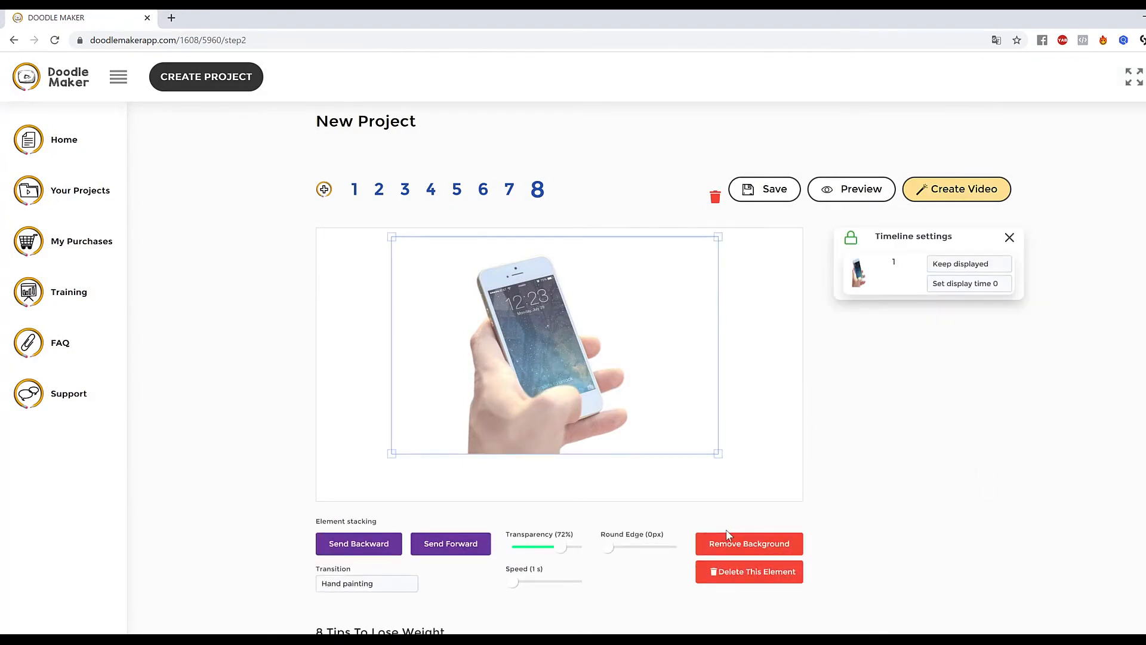
scroll(735, 525, "down", 3)
scroll(839, 537, "up", 3)
scroll(868, 413, "down", 2)
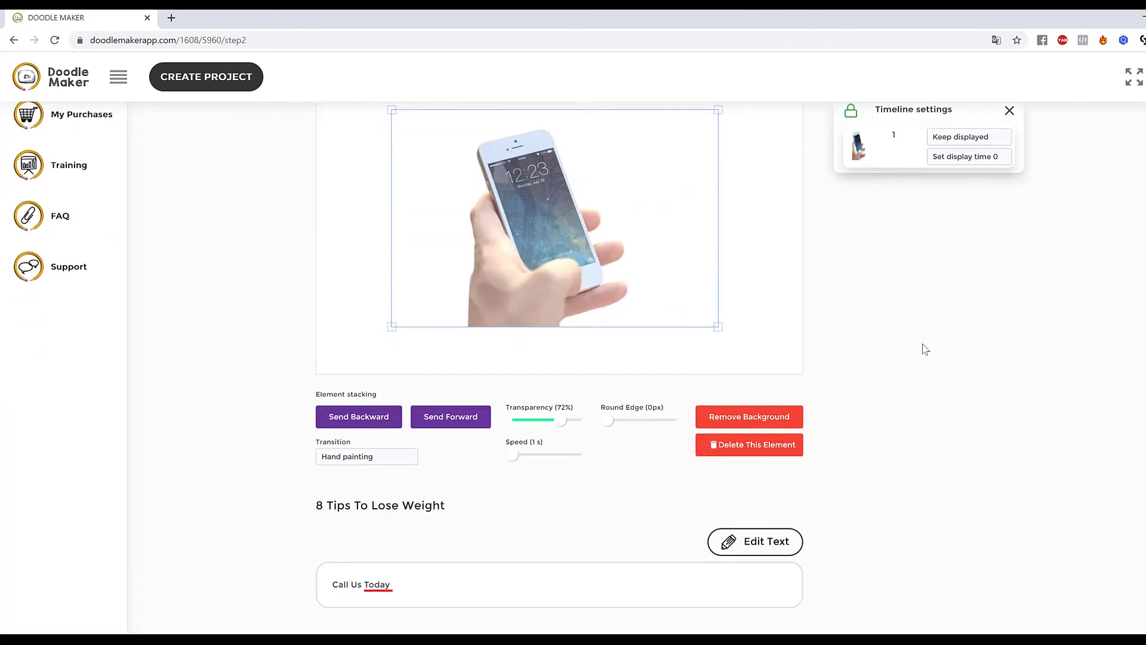
scroll(923, 412, "up", 1)
scroll(920, 412, "up", 2)
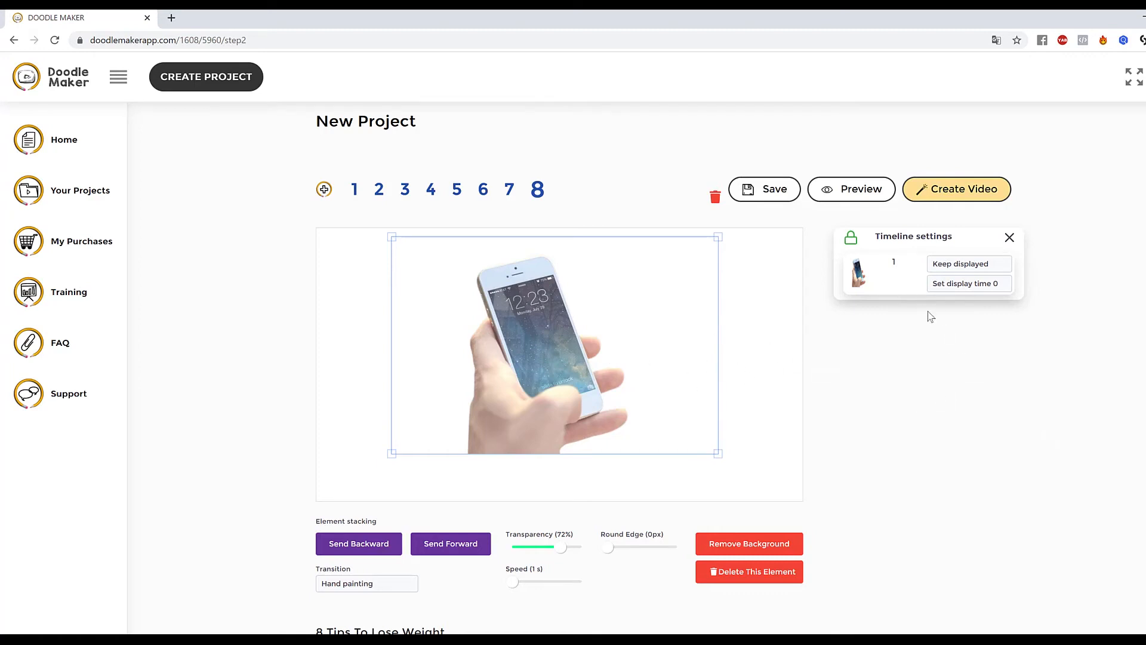
left_click(757, 352)
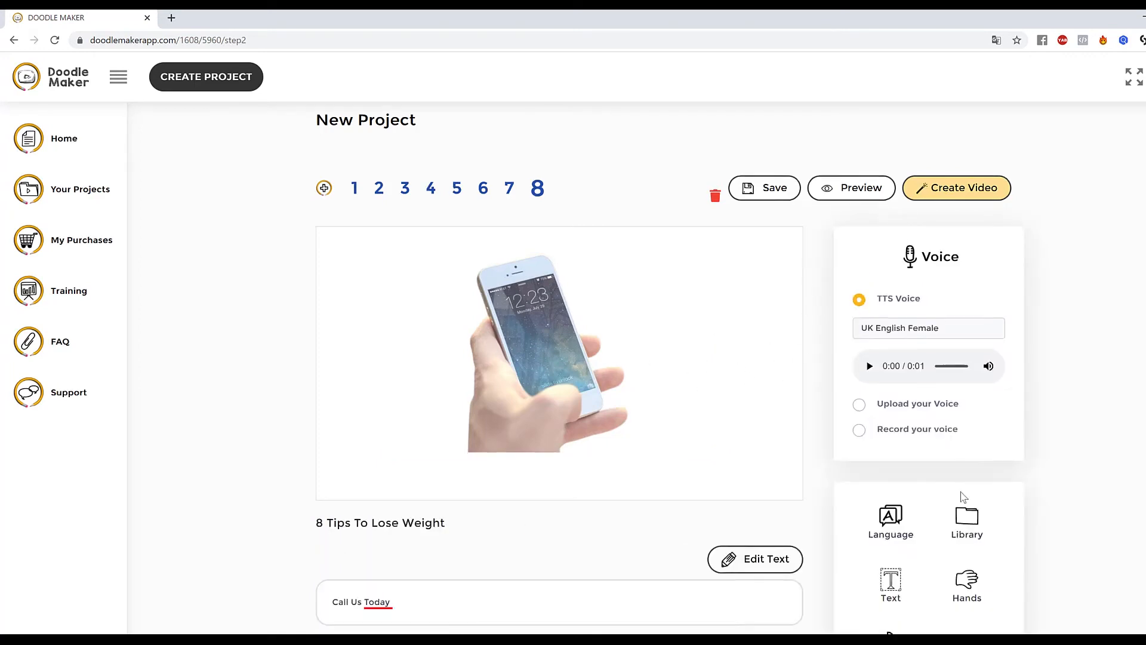
Add the colour painted phone photo from the PhotoBin library to slide 8.
scroll(980, 567, "down", 2)
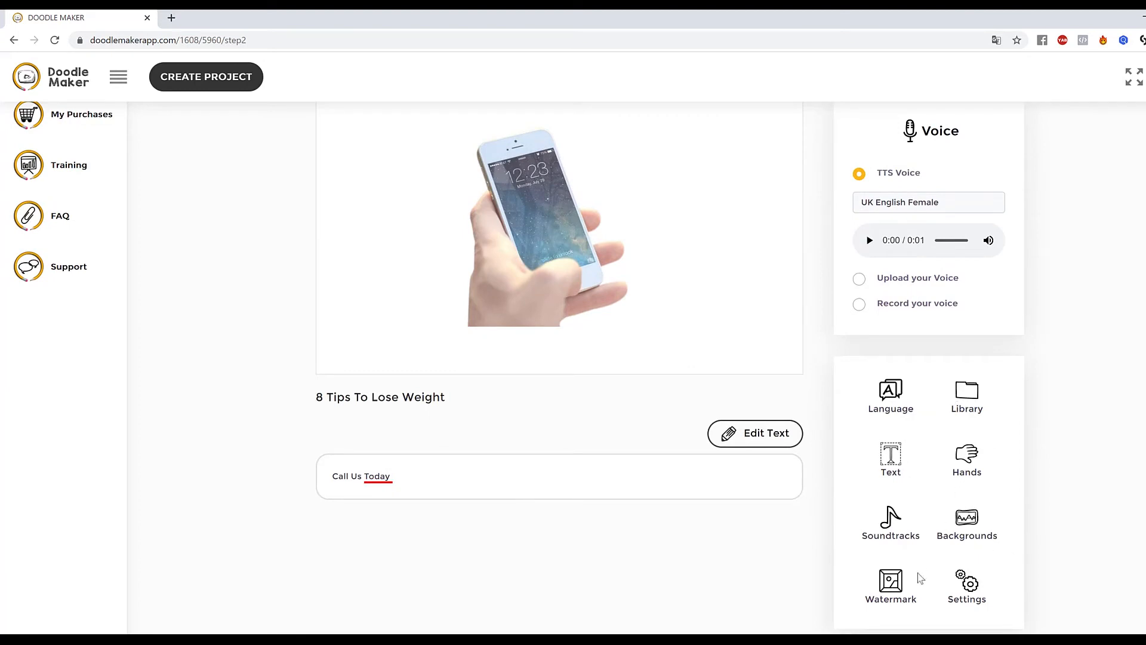
left_click(968, 403)
left_click(886, 417)
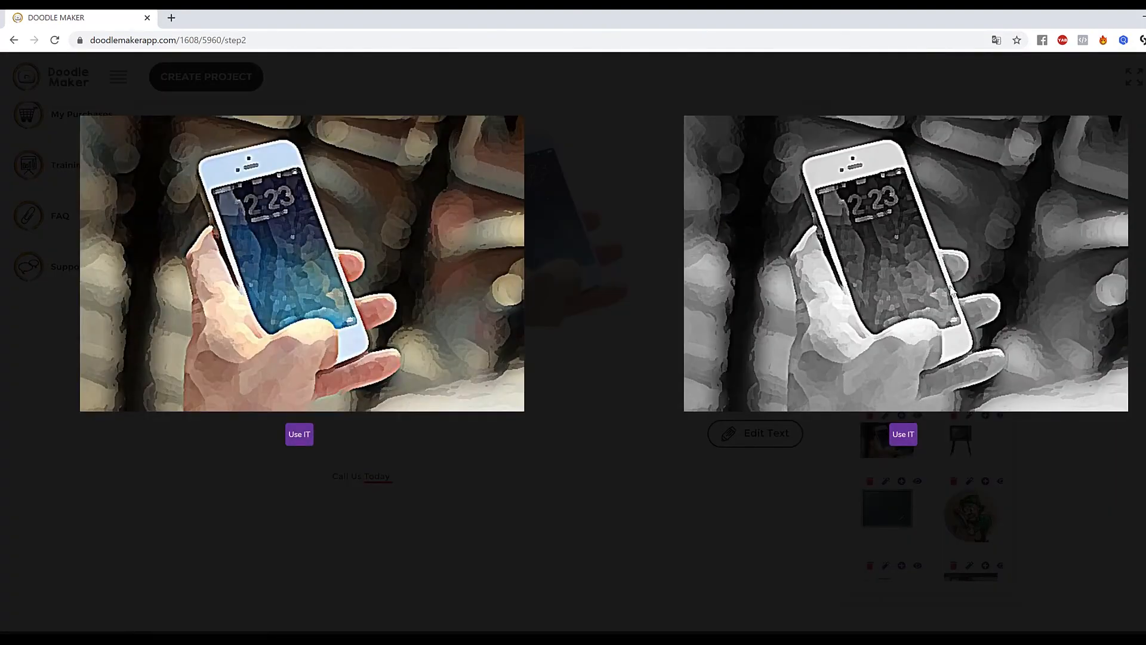
left_click(299, 434)
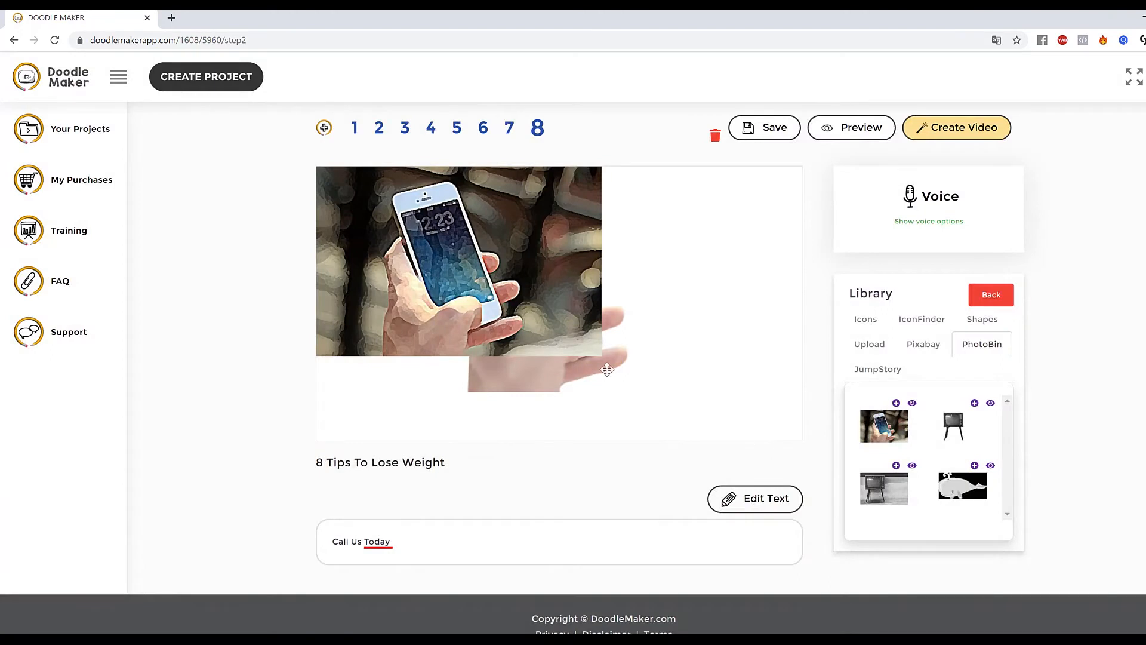
Delete the original phone photo and move the painted photo to the middle of the canvas.
left_click(648, 374)
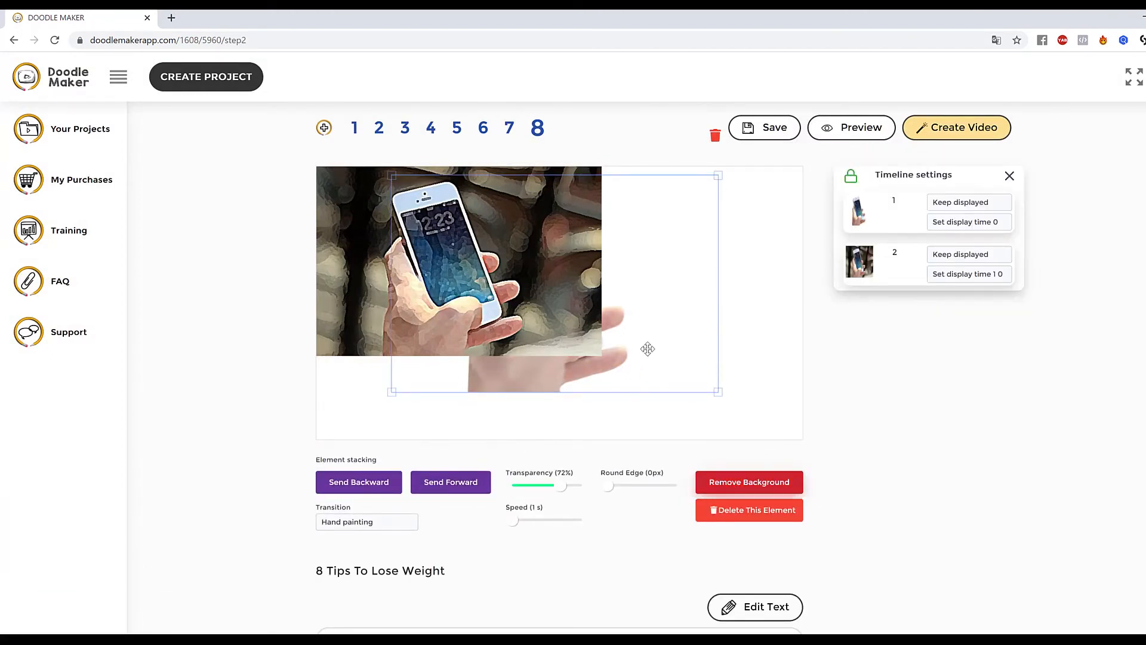
left_click(755, 519)
left_click_drag(475, 256, 561, 299)
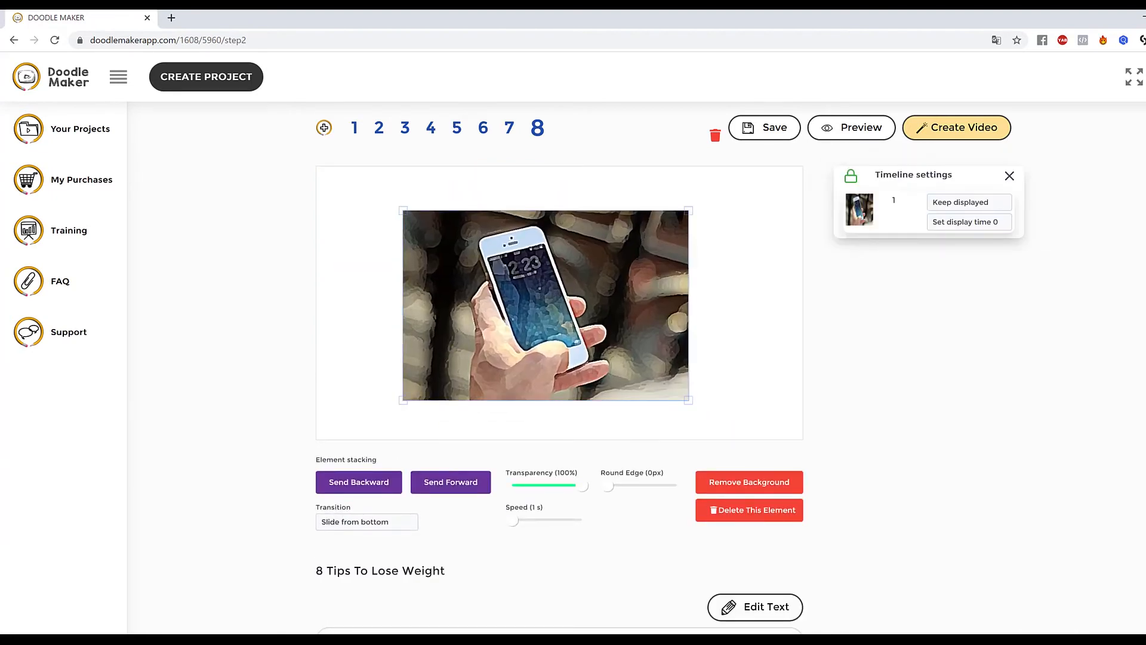
Remove the painted photo's background and set its transition to Reveal.
left_click(779, 485)
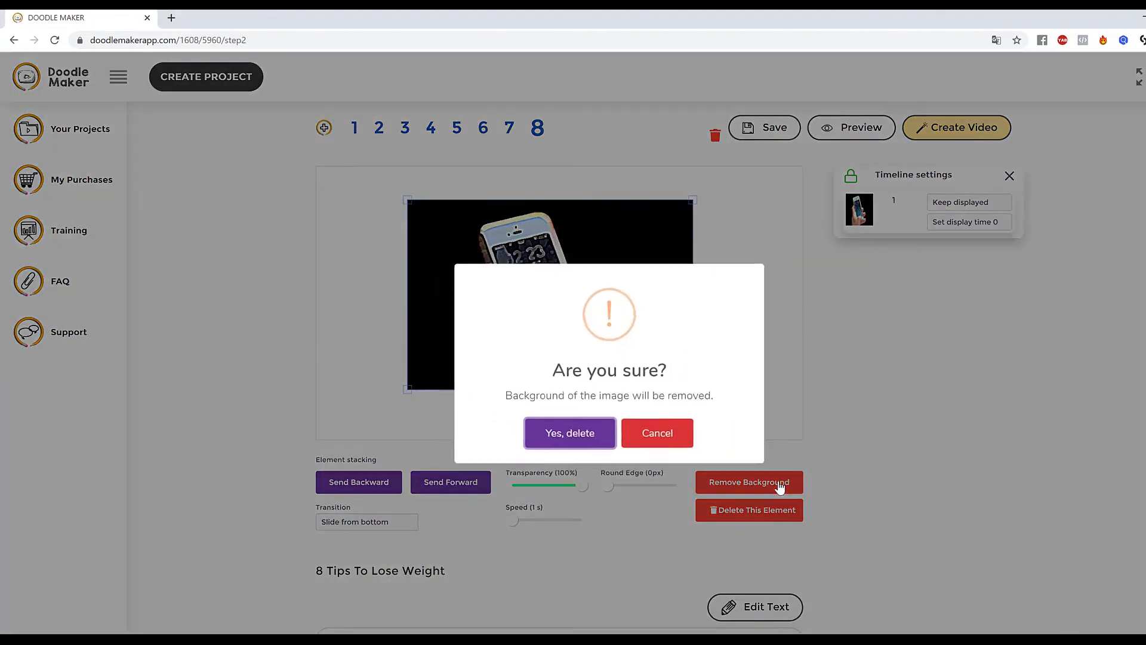
left_click(559, 437)
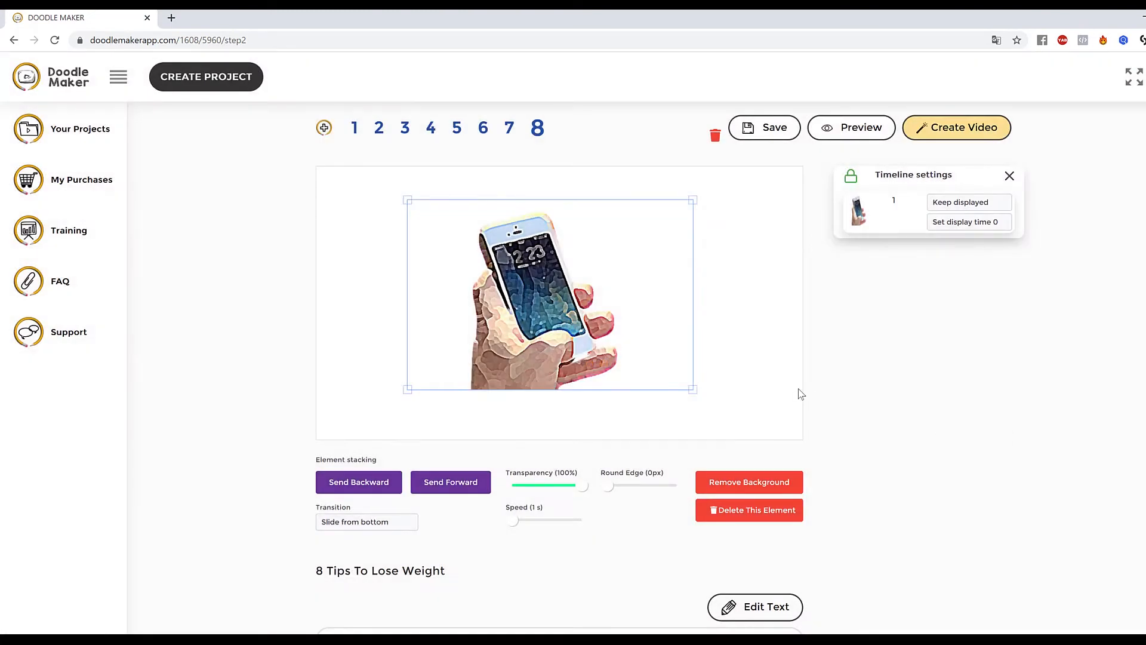
left_click(796, 391)
left_click(582, 304)
left_click(358, 524)
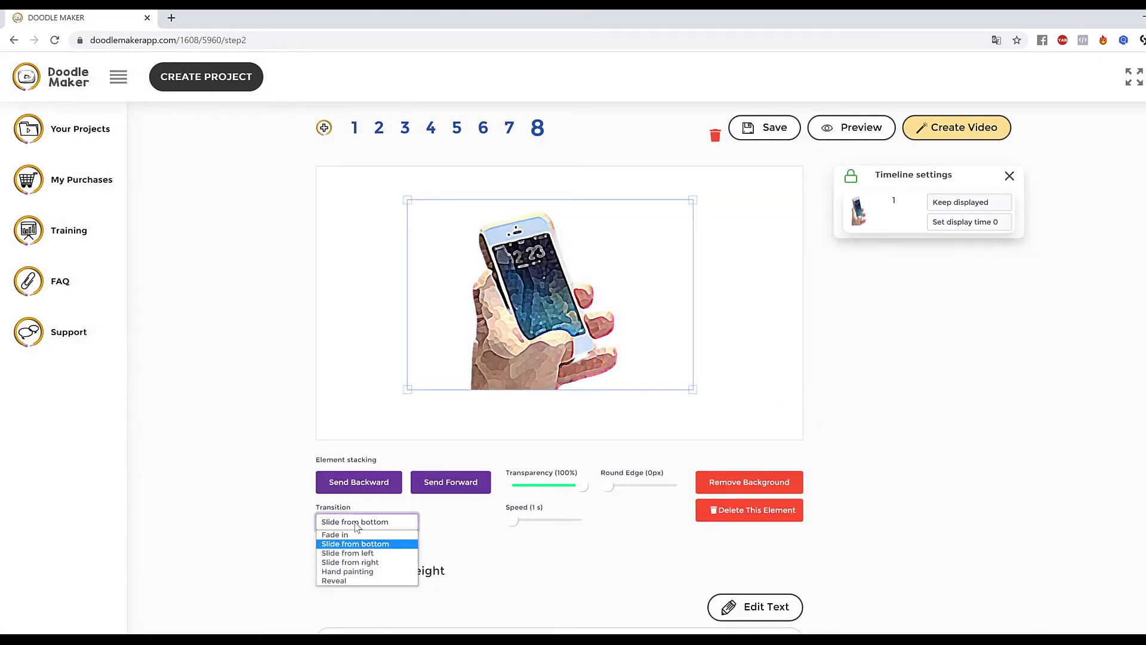
left_click(350, 581)
left_click(788, 376)
Preview slide 8.
left_click(833, 128)
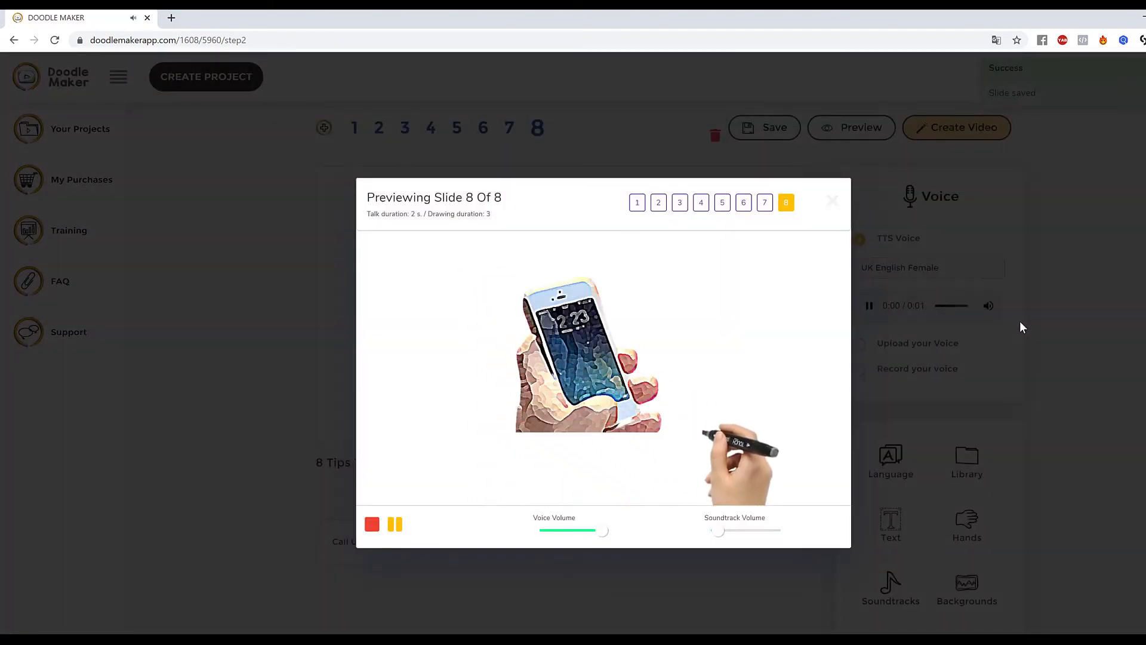
left_click(1057, 309)
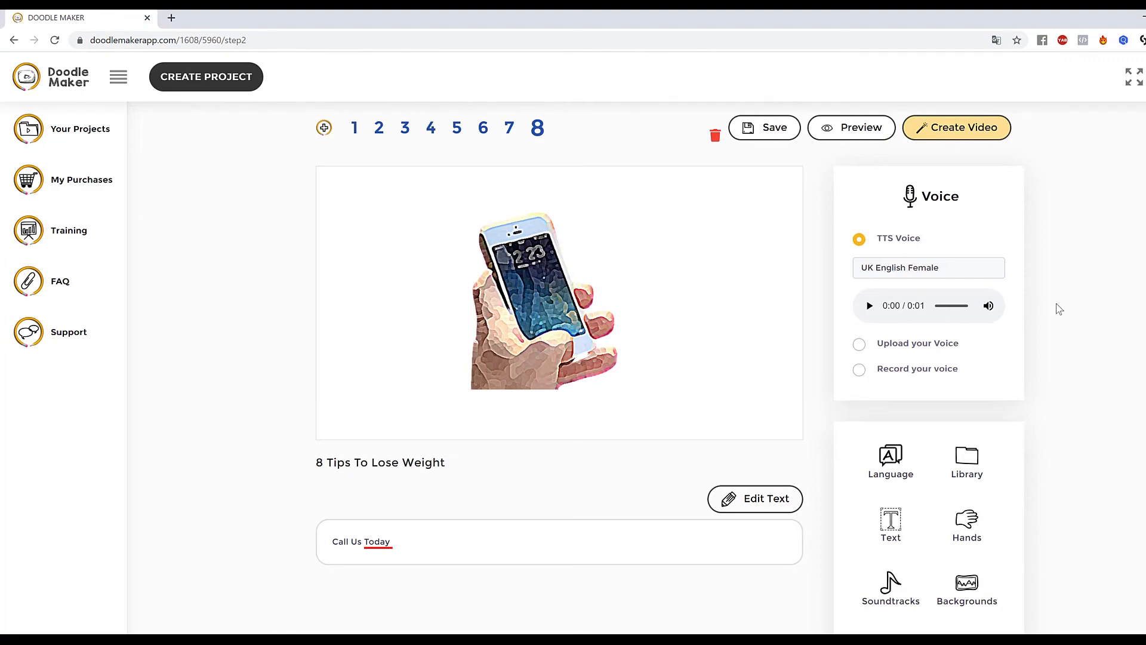
Set the slide background to a custom blue colour.
scroll(1058, 308, "down", 3)
scroll(1003, 424, "up", 3)
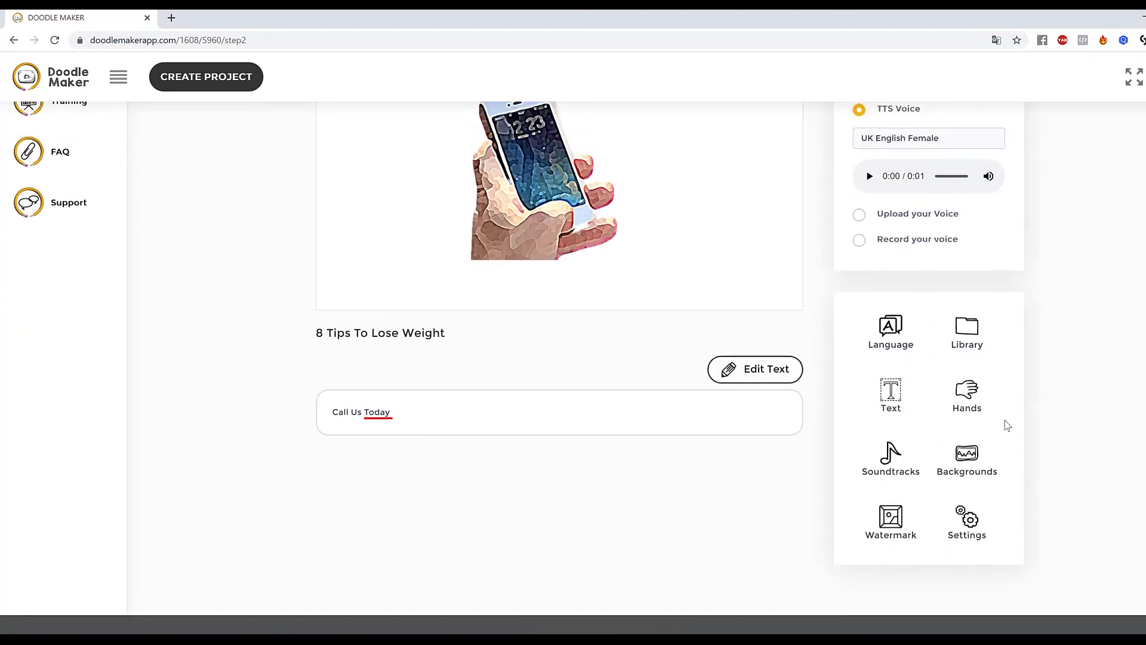
left_click(968, 572)
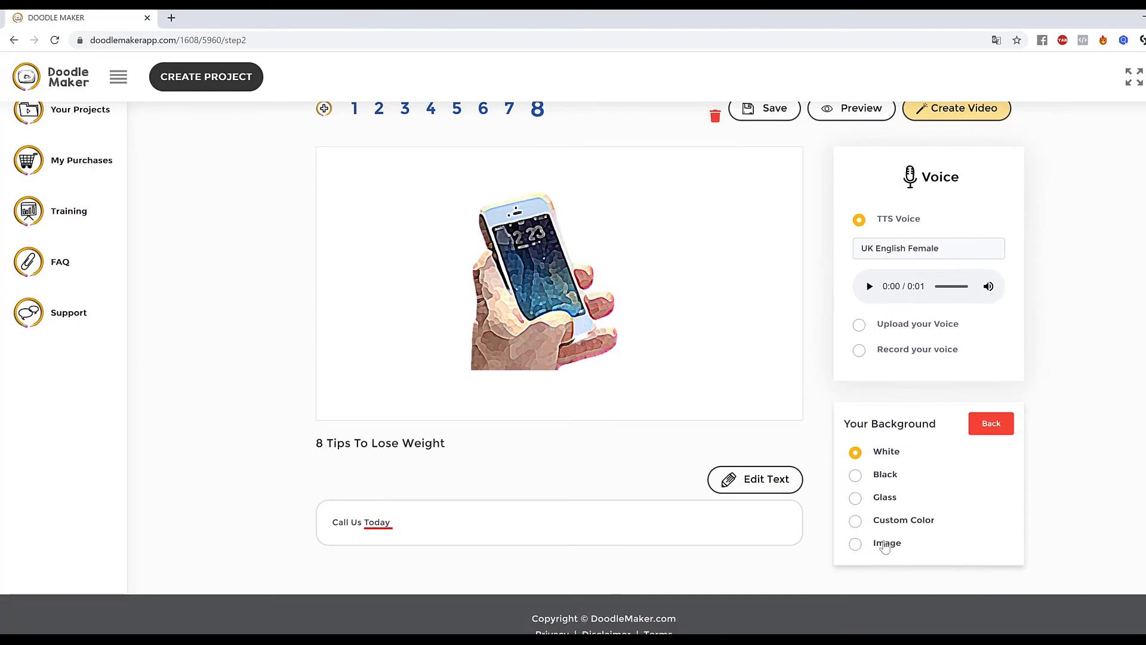
left_click(858, 522)
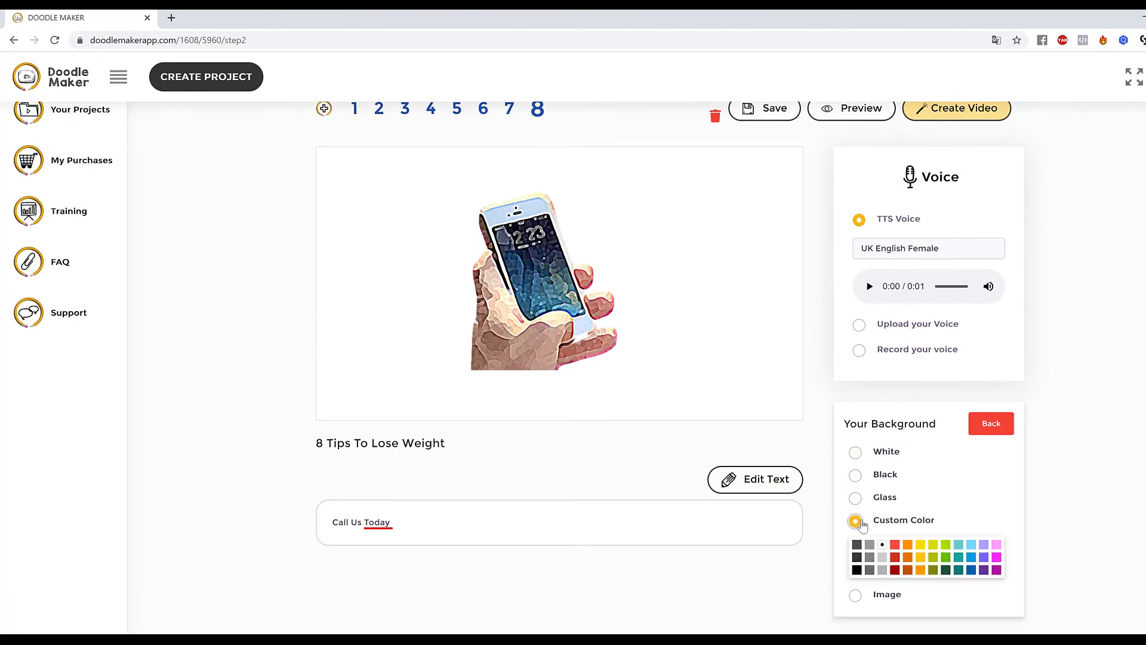
left_click(971, 570)
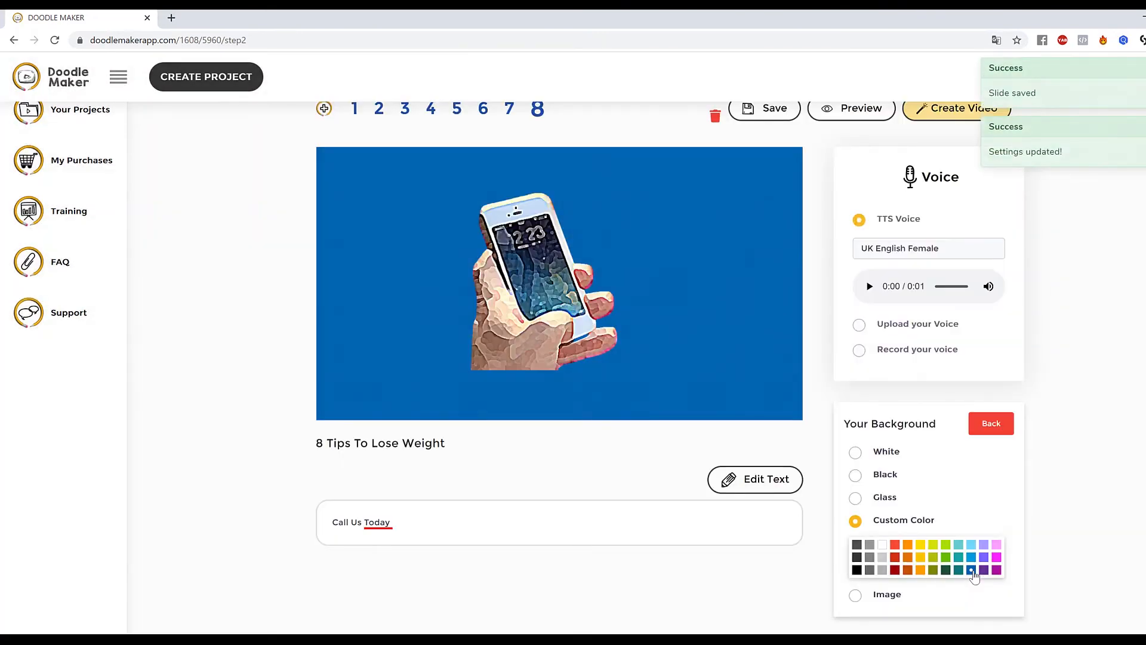
Delete the painted phone photo from the slide.
left_click_drag(527, 291, 570, 300)
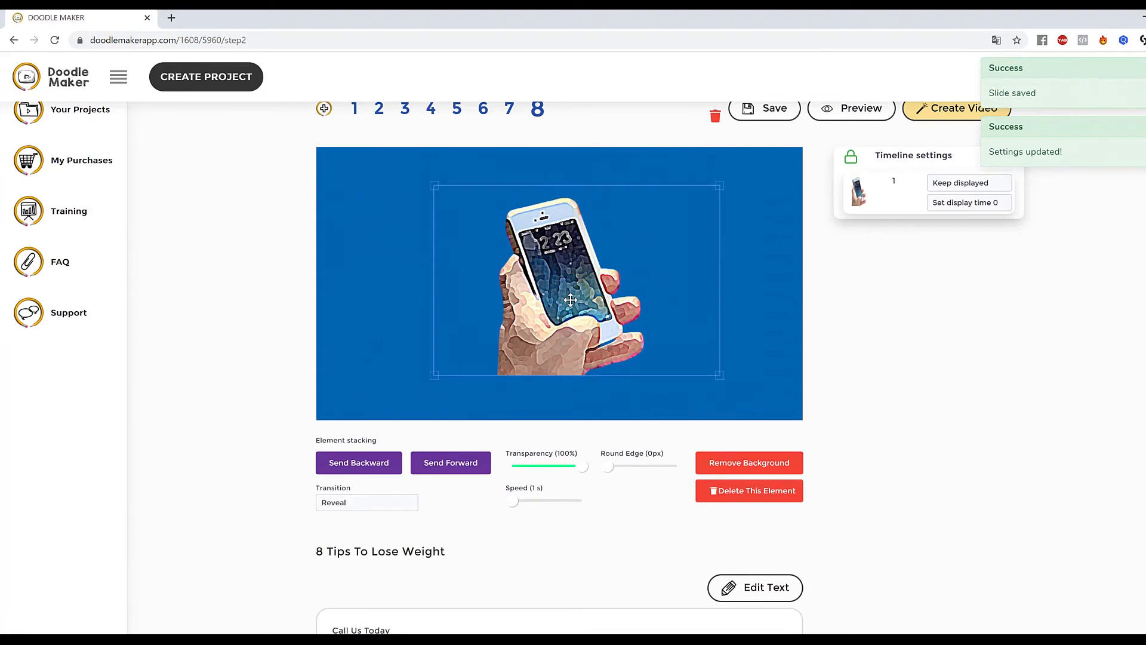
left_click(764, 497)
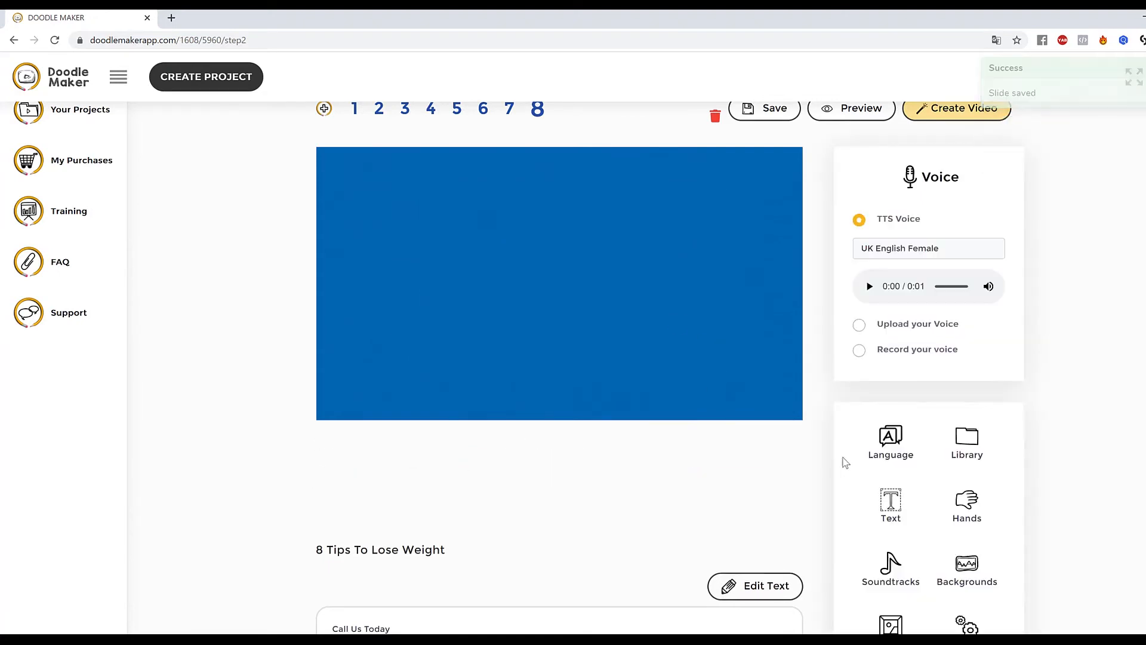
Search the JumpStory library for phone and add the red telephone box illustration to the slide.
left_click(966, 444)
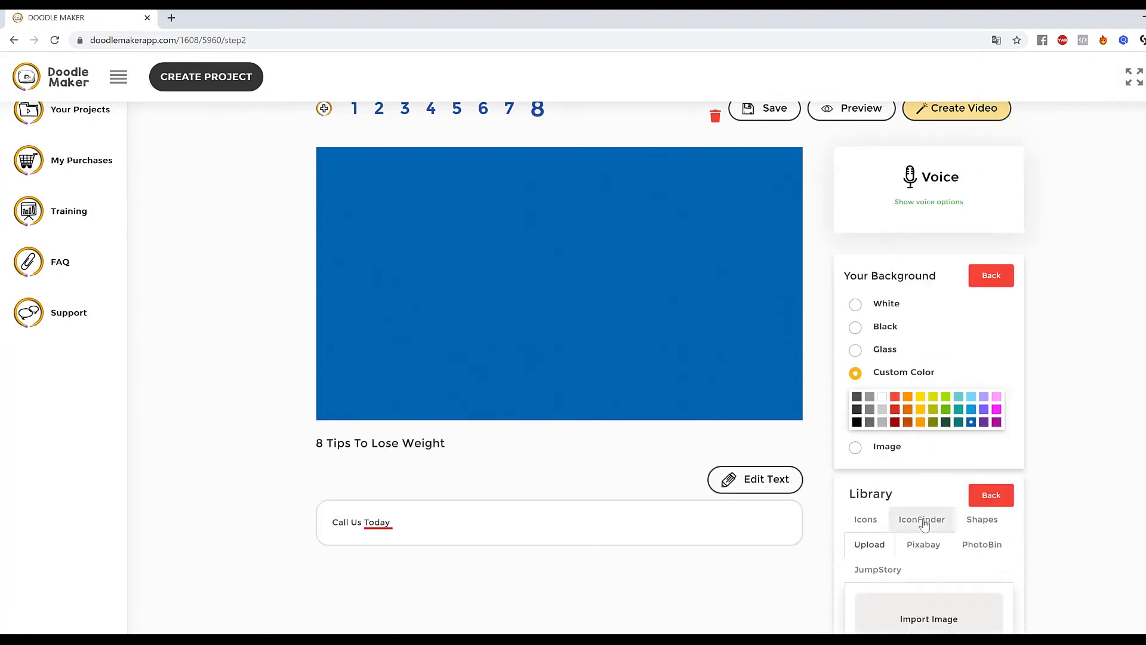
left_click(900, 574)
left_click_drag(938, 608, 887, 609)
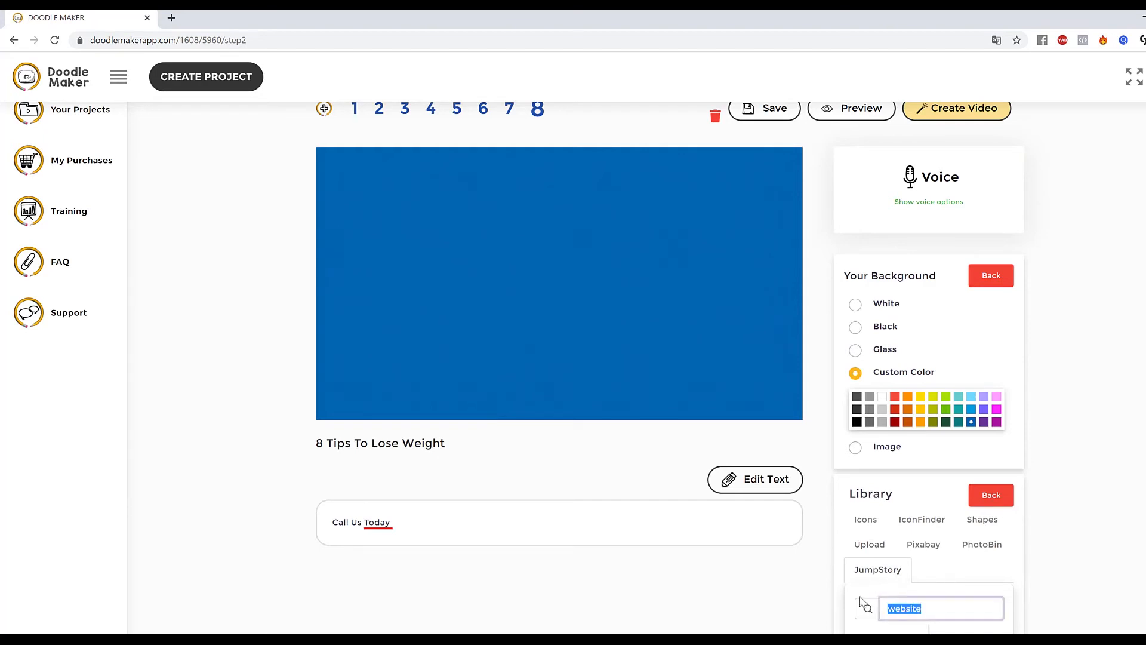
type("phone")
key("Return")
scroll(1132, 320, "down", 1)
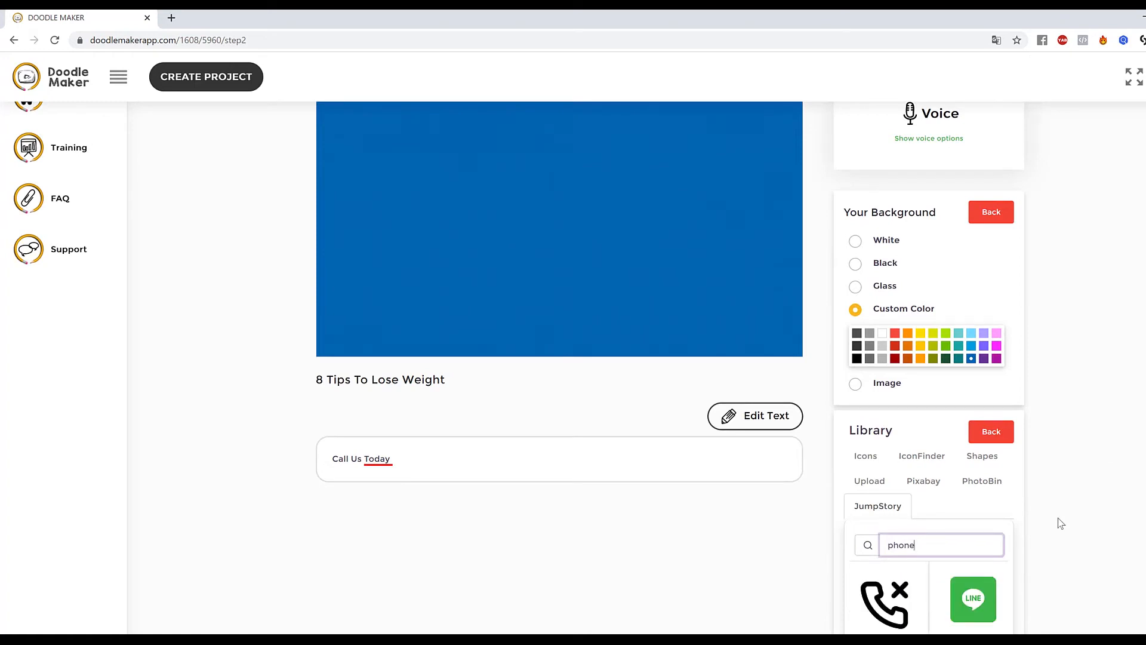
scroll(1060, 519, "down", 1)
scroll(1061, 518, "down", 2)
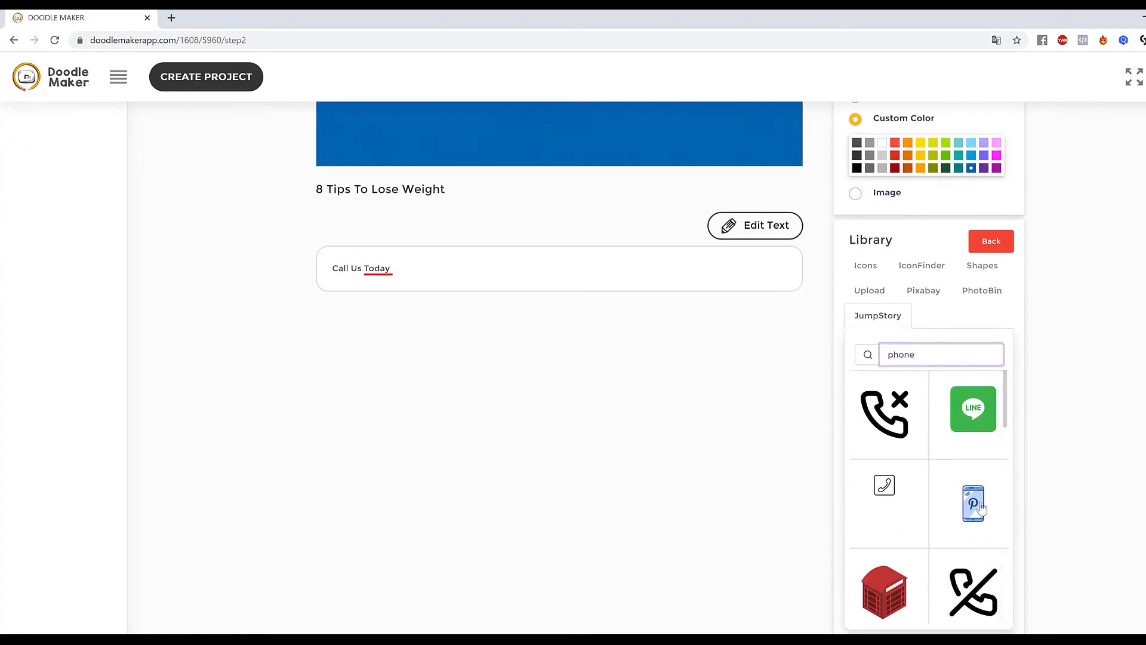
scroll(991, 520, "down", 2)
scroll(986, 520, "up", 2)
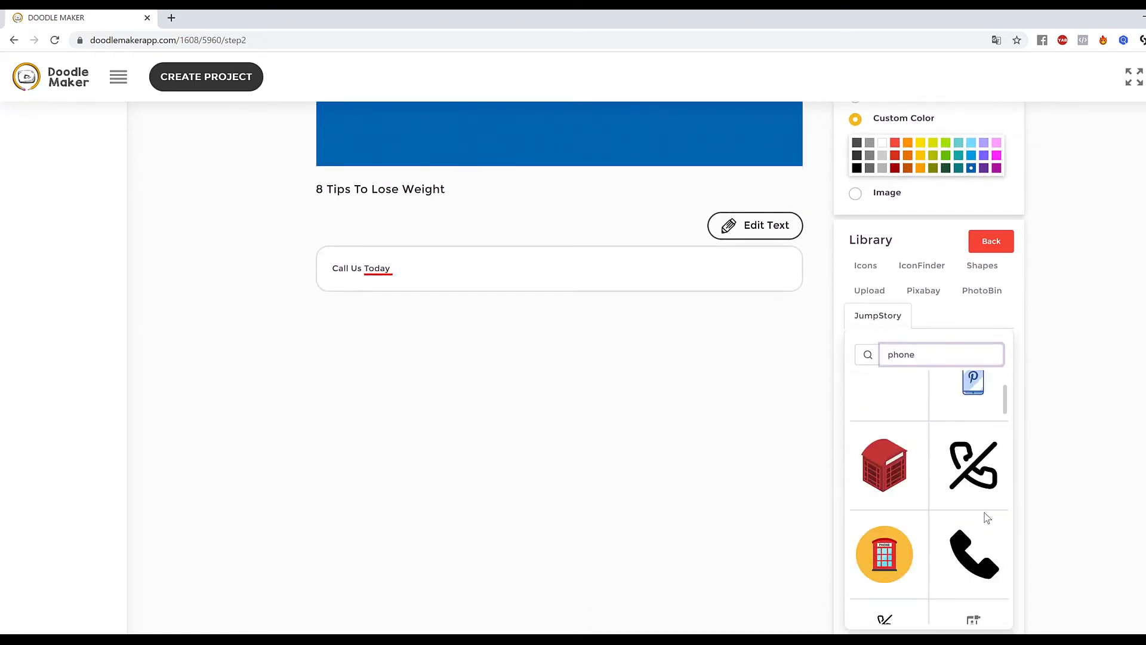
left_click(894, 473)
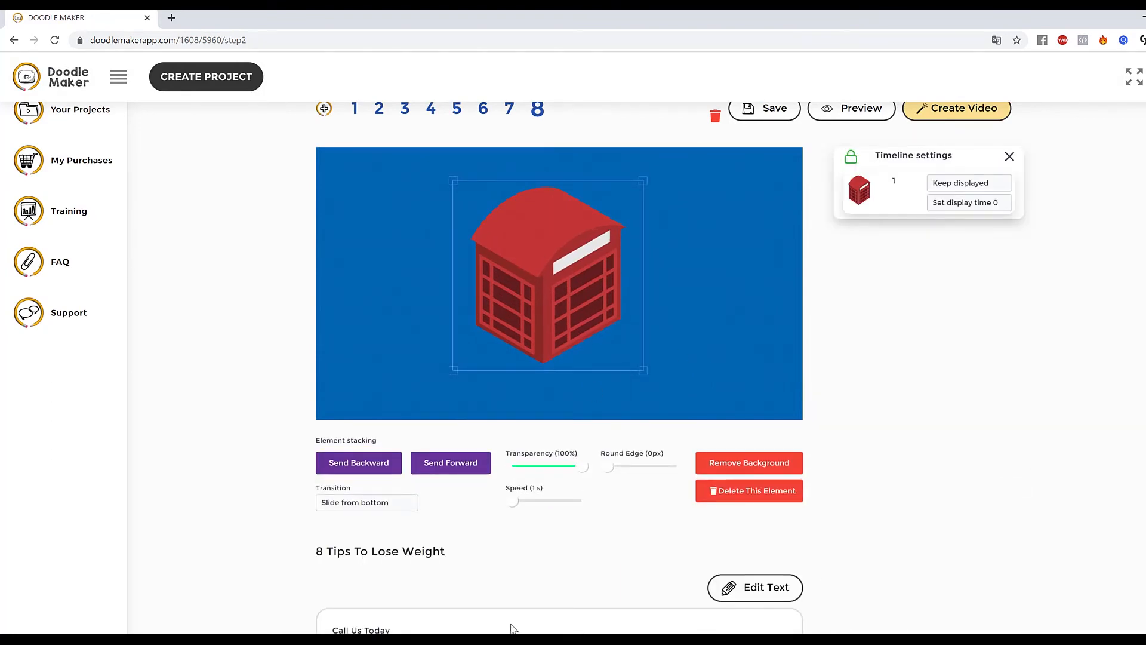
Set the telephone box's transition to Slide from left.
left_click(750, 307)
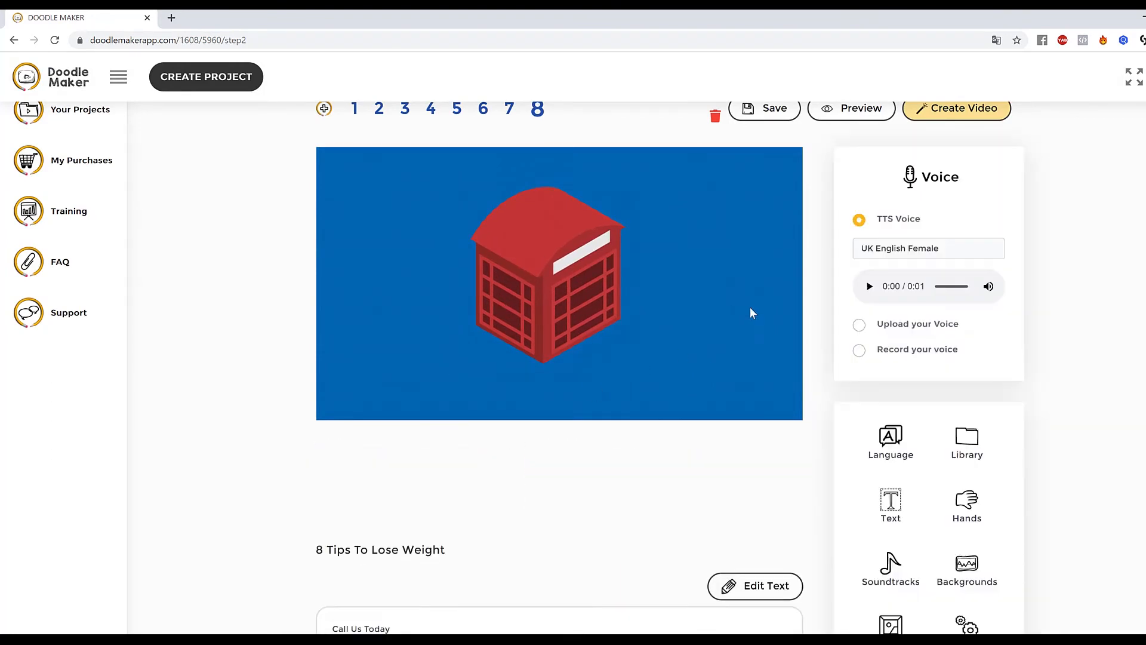
left_click(588, 282)
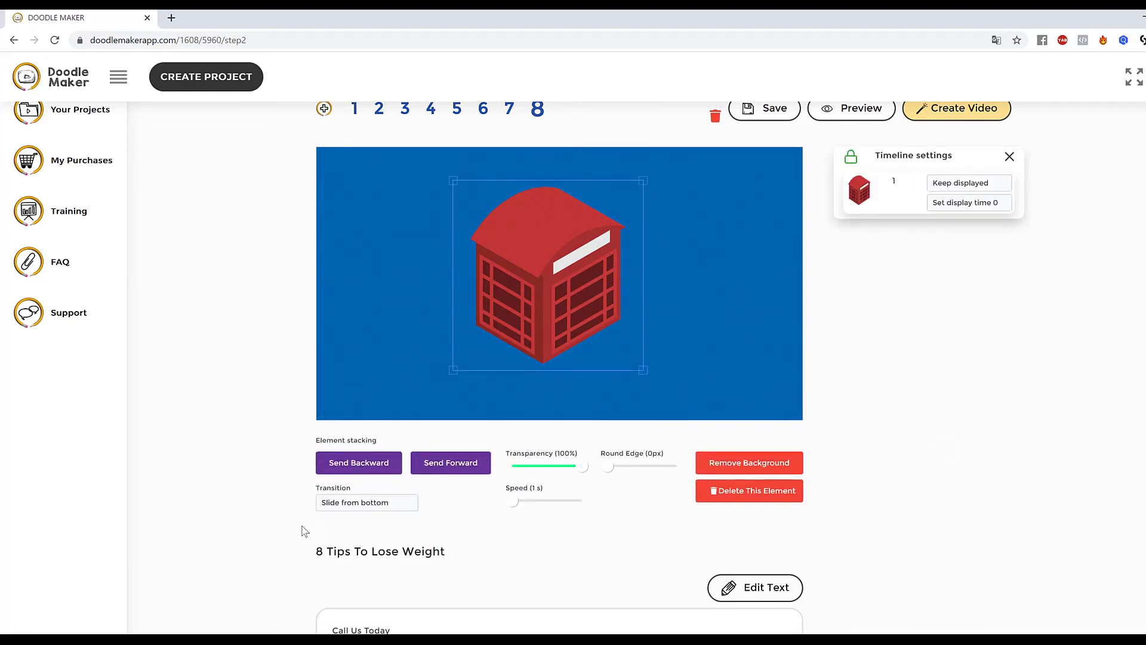
left_click(345, 505)
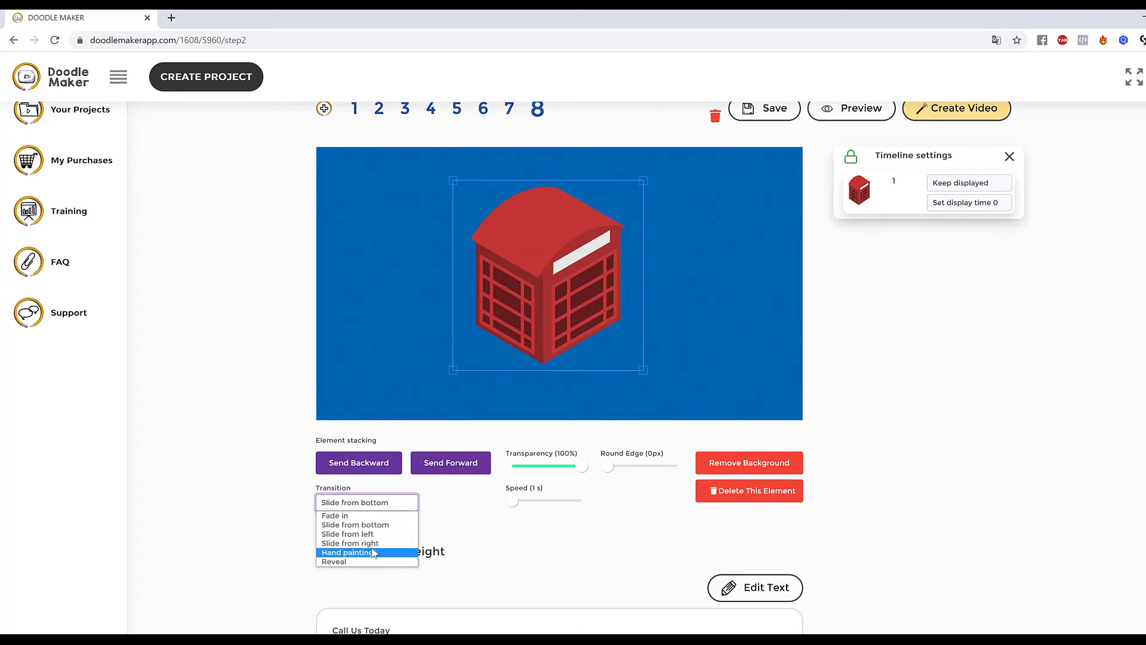
left_click(352, 534)
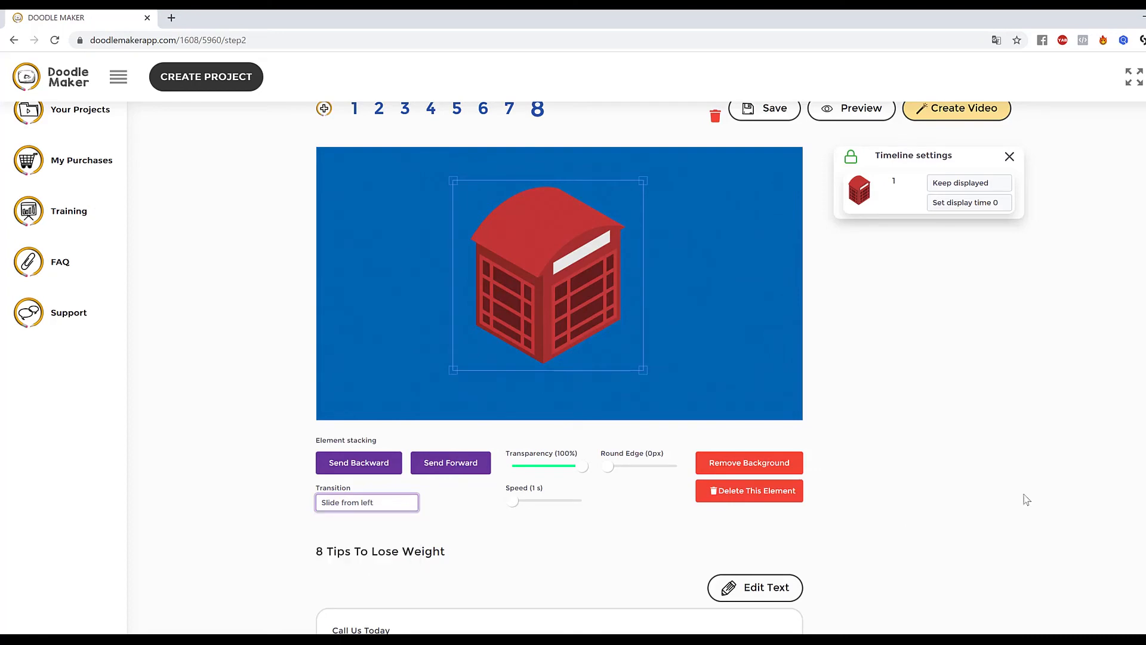
left_click(769, 349)
Preview slide 8, then open slide 7.
scroll(819, 288, "up", 2)
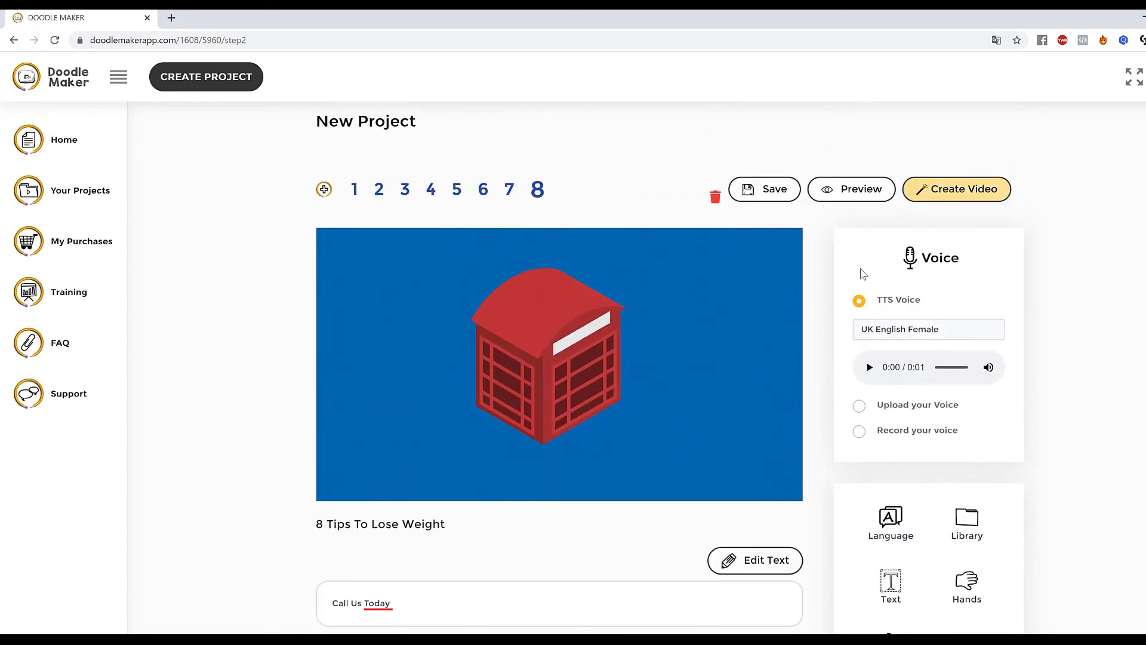
left_click(859, 193)
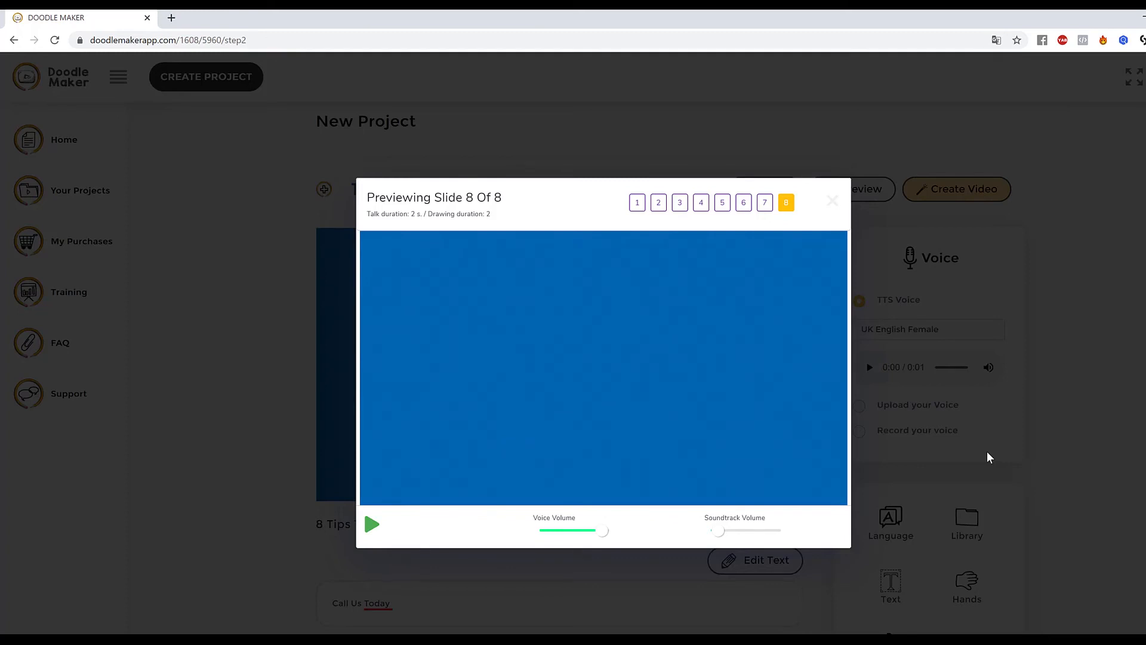
left_click(879, 253)
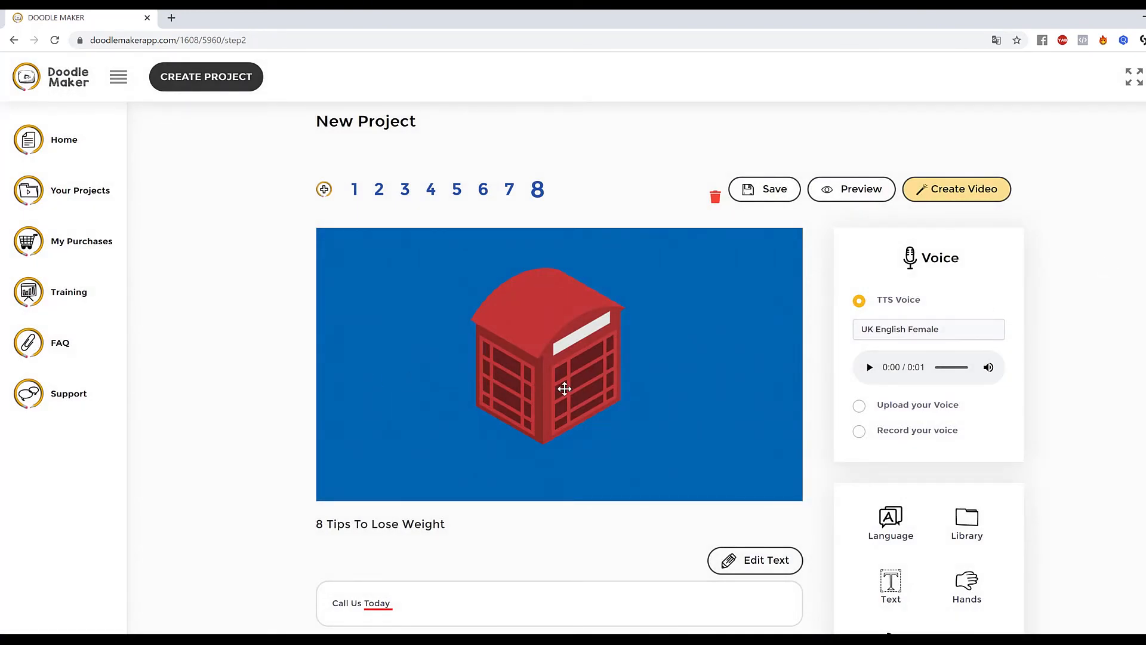
left_click(509, 191)
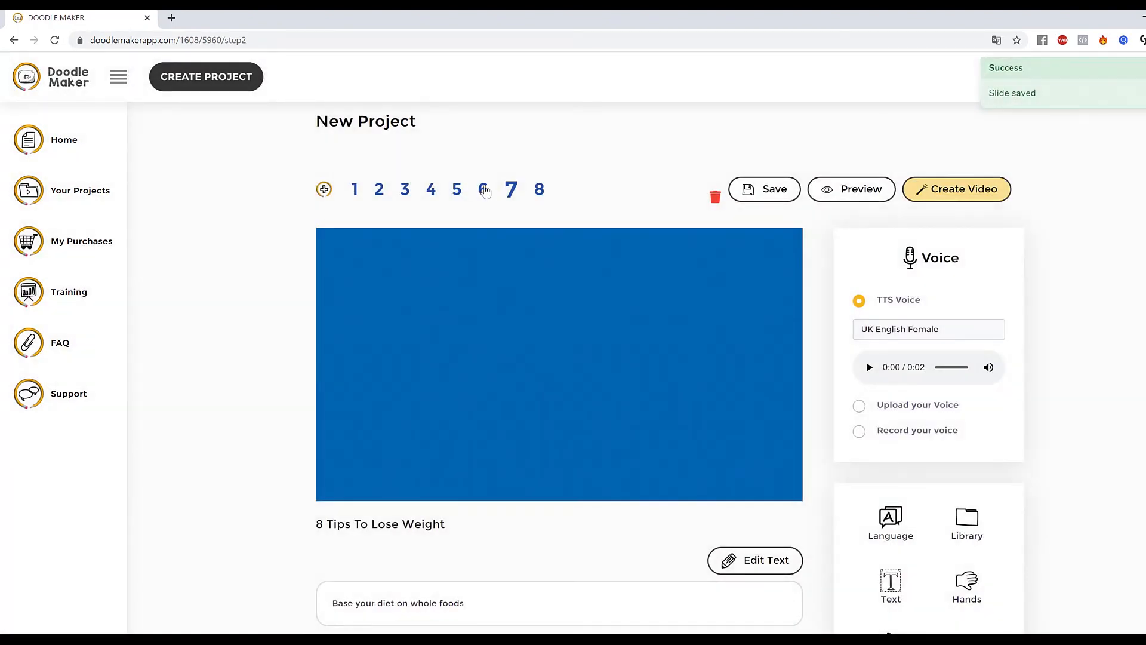
Open slide 6, enlarge the glass illustration and move it slightly up and left.
left_click(484, 190)
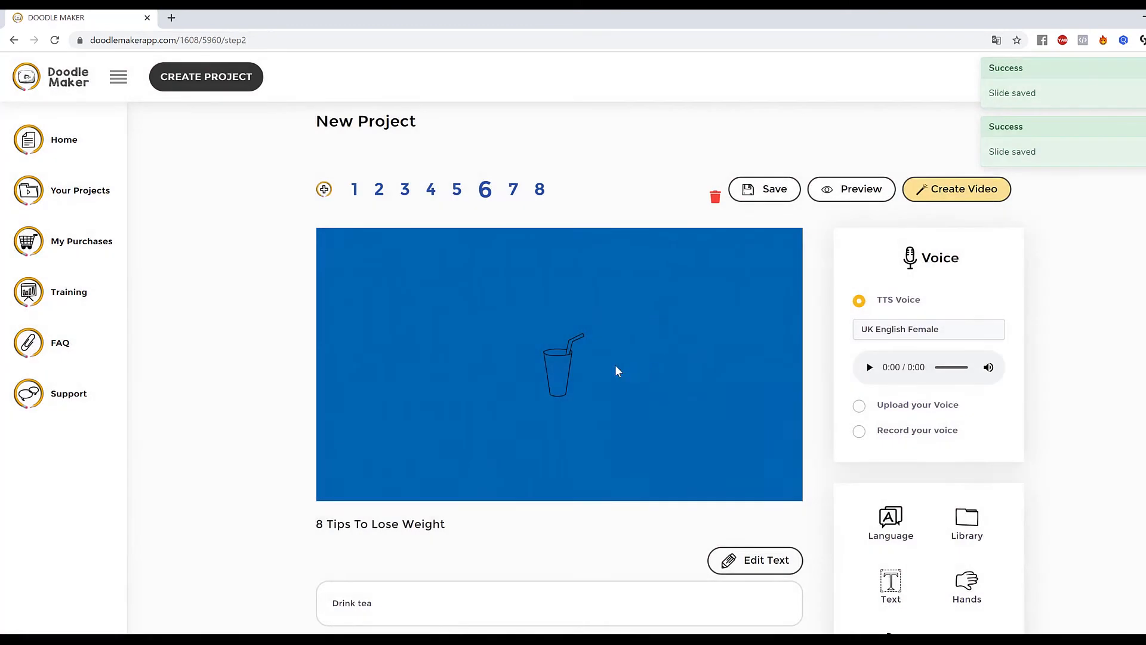
left_click(555, 365)
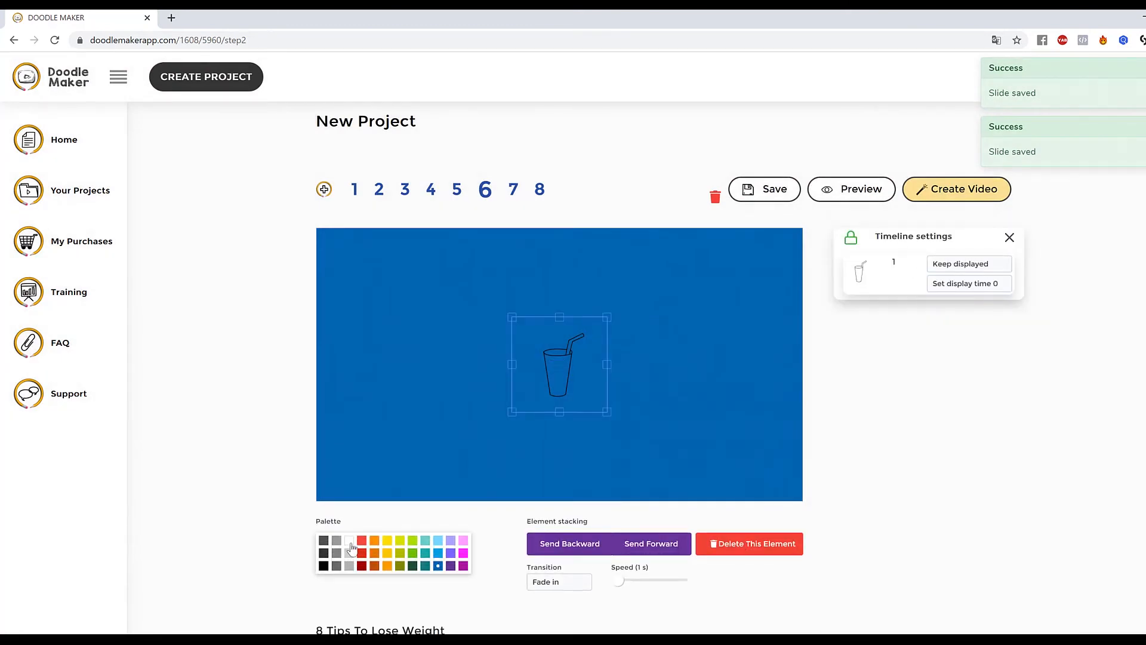
left_click_drag(607, 411, 628, 450)
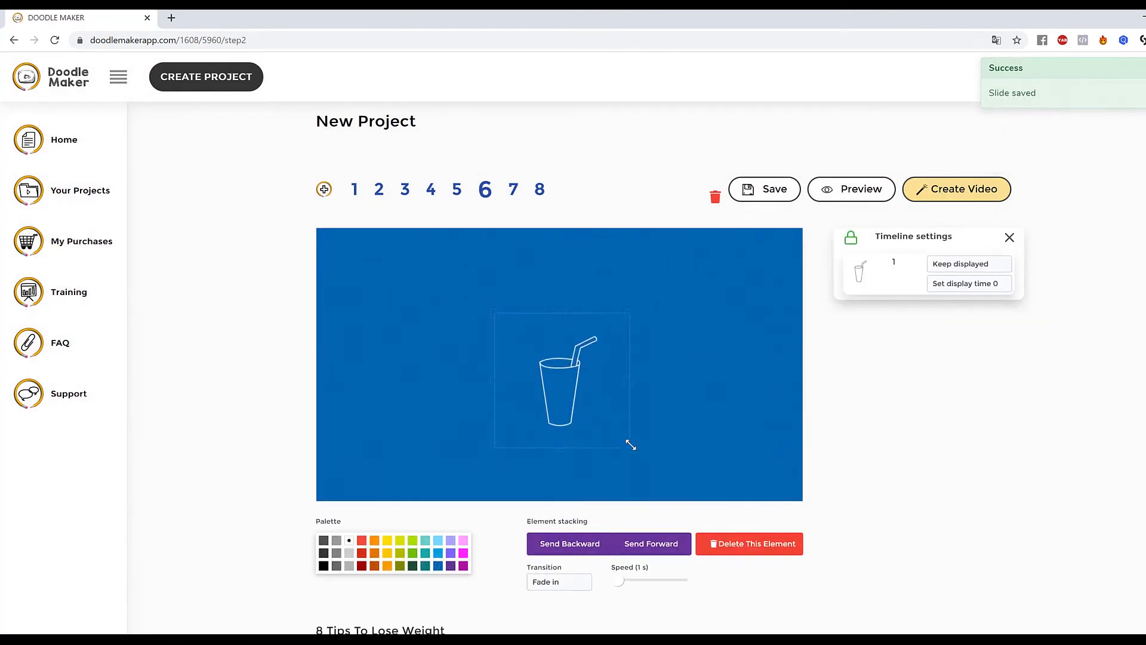
left_click_drag(535, 352, 516, 334)
left_click(693, 403)
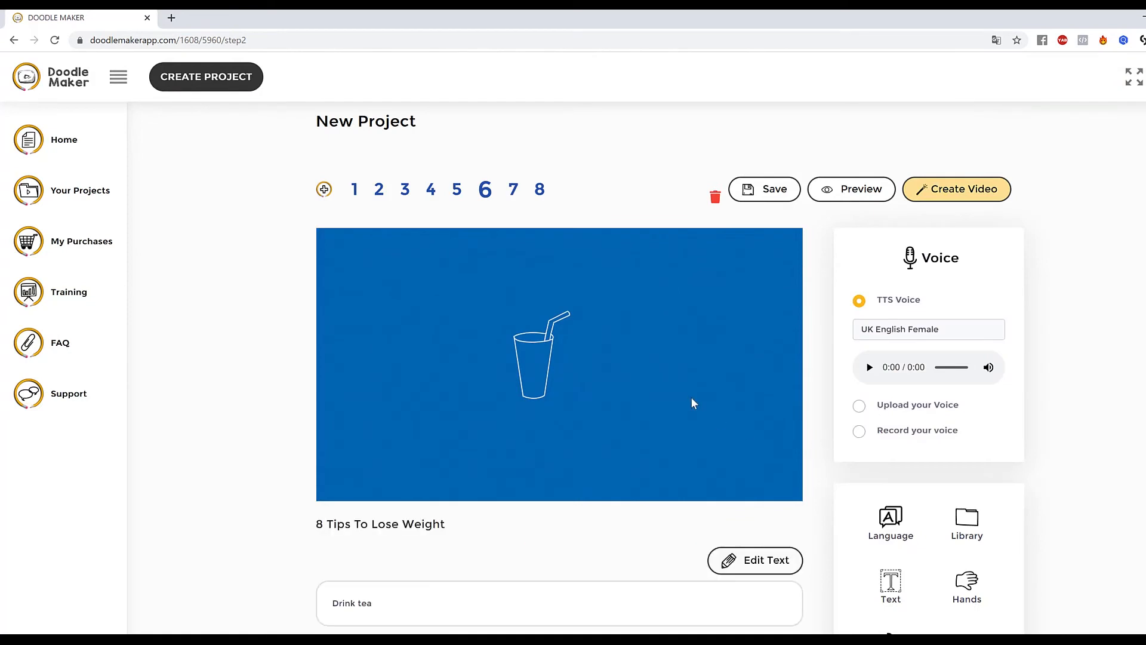
left_click(542, 357)
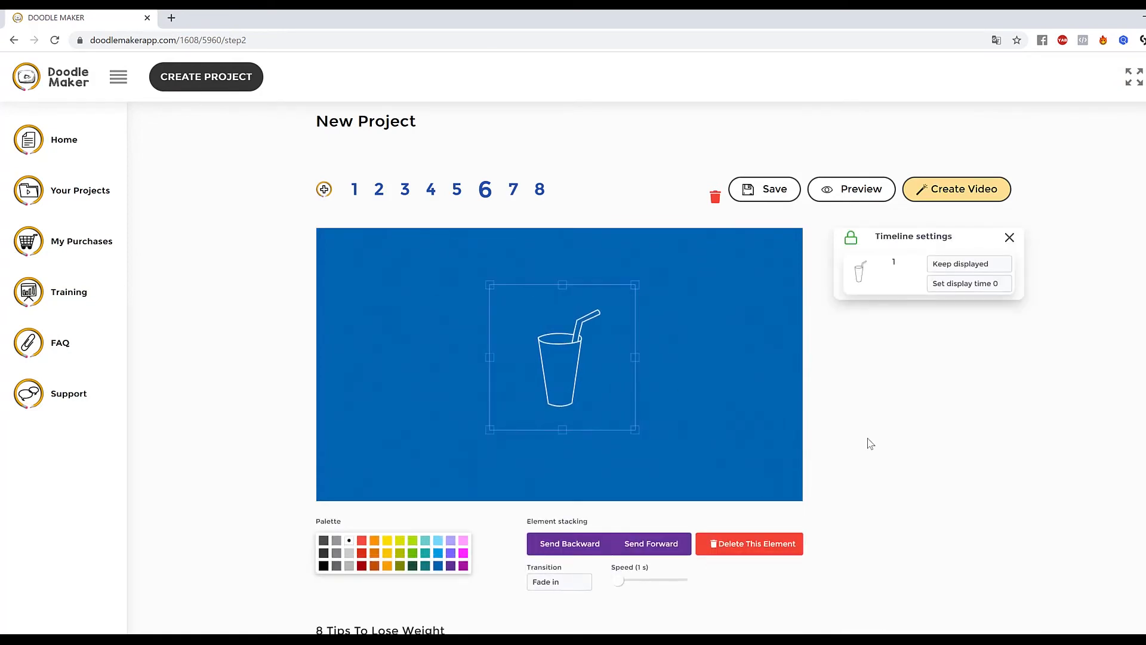
left_click(693, 336)
Examine the speech language dialog and the list of available TTS voices.
scroll(1130, 476, "down", 2)
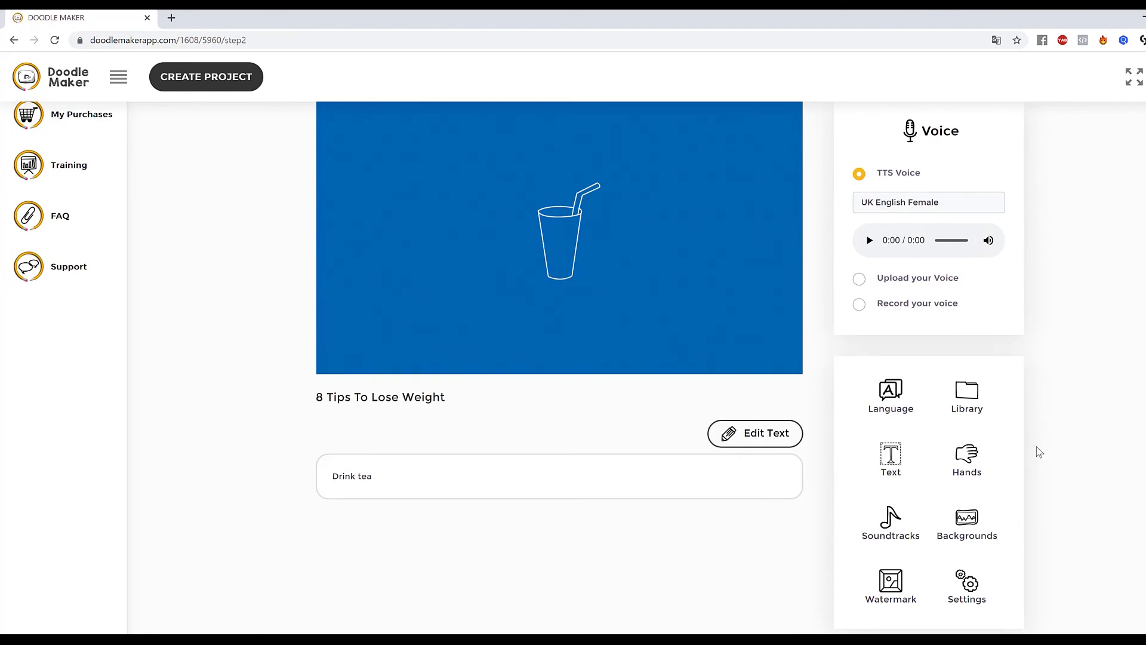
scroll(1011, 475, "up", 2)
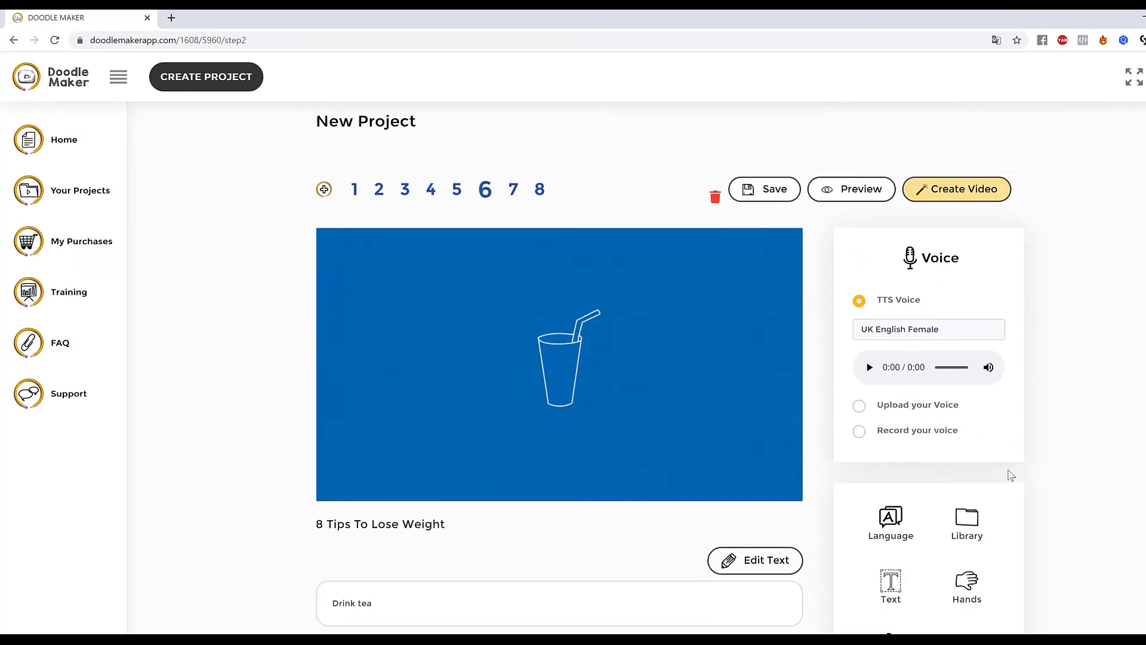
scroll(1011, 475, "down", 5)
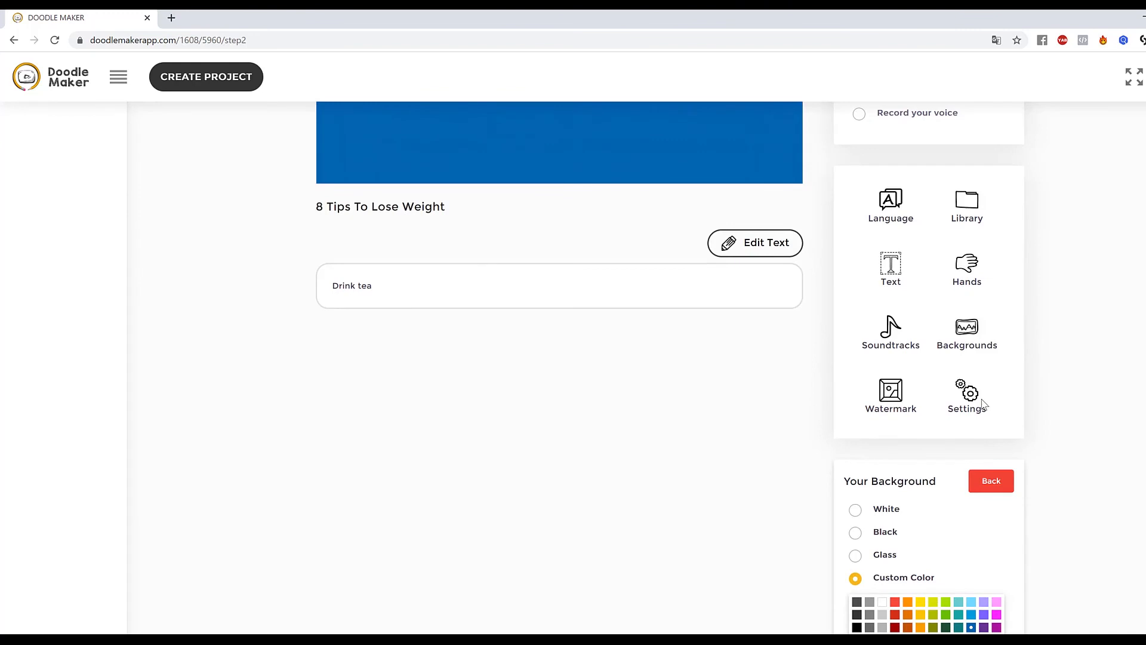
scroll(955, 391, "up", 1)
left_click(890, 269)
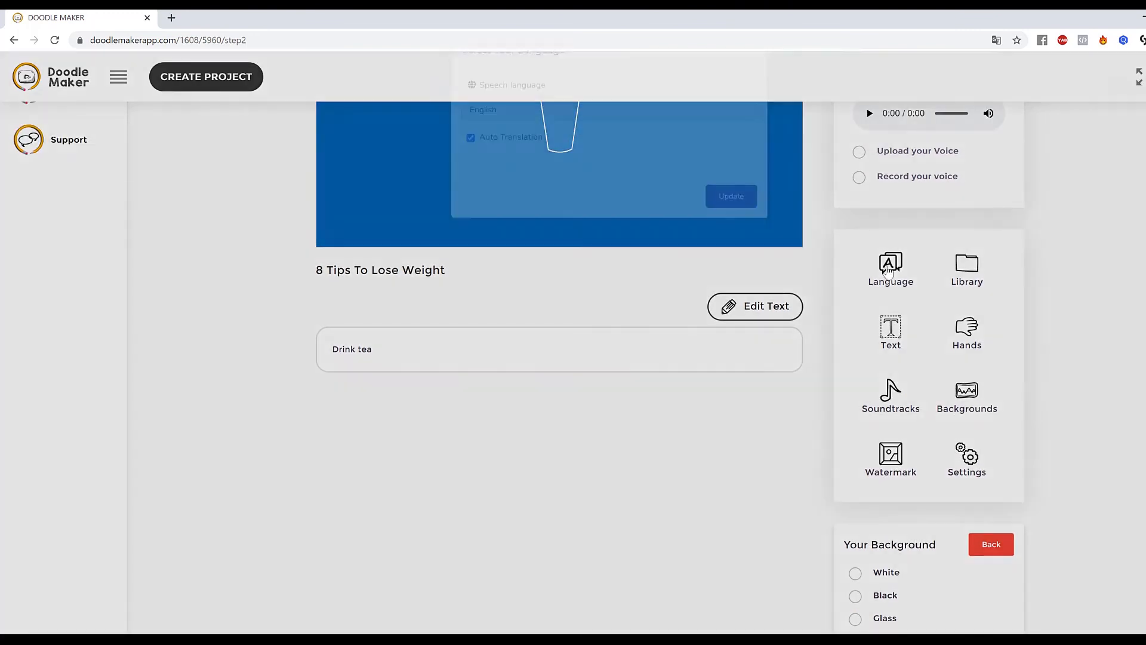
left_click(532, 148)
scroll(572, 287, "down", 3)
scroll(569, 313, "up", 3)
left_click(1002, 251)
scroll(1025, 252, "up", 4)
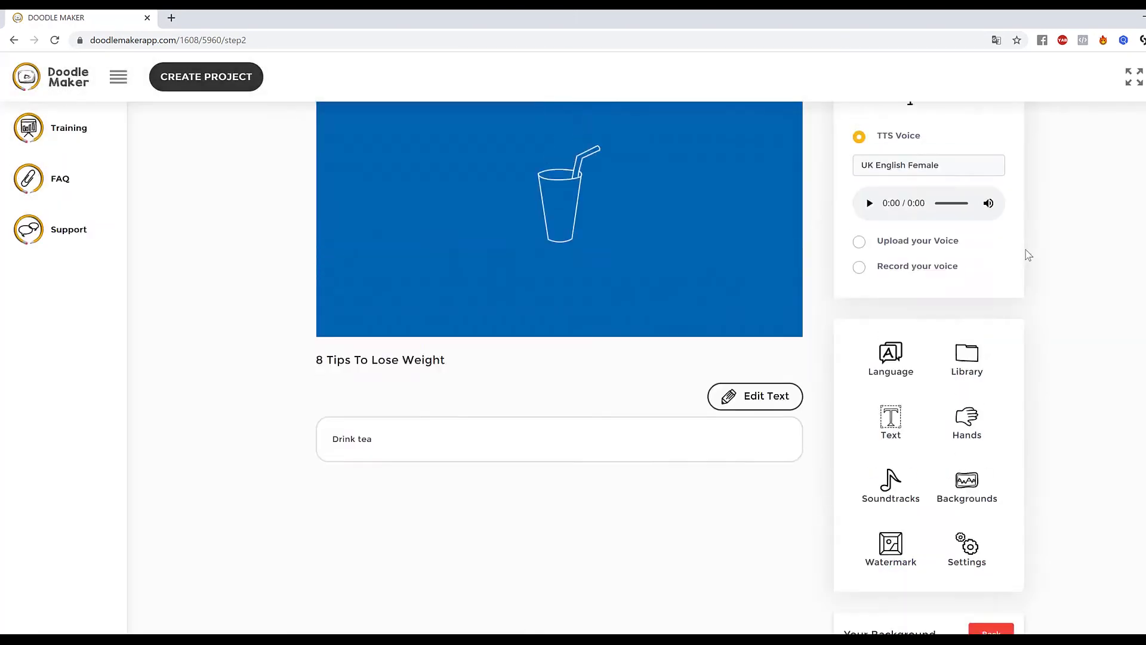
left_click(978, 329)
scroll(943, 483, "down", 1)
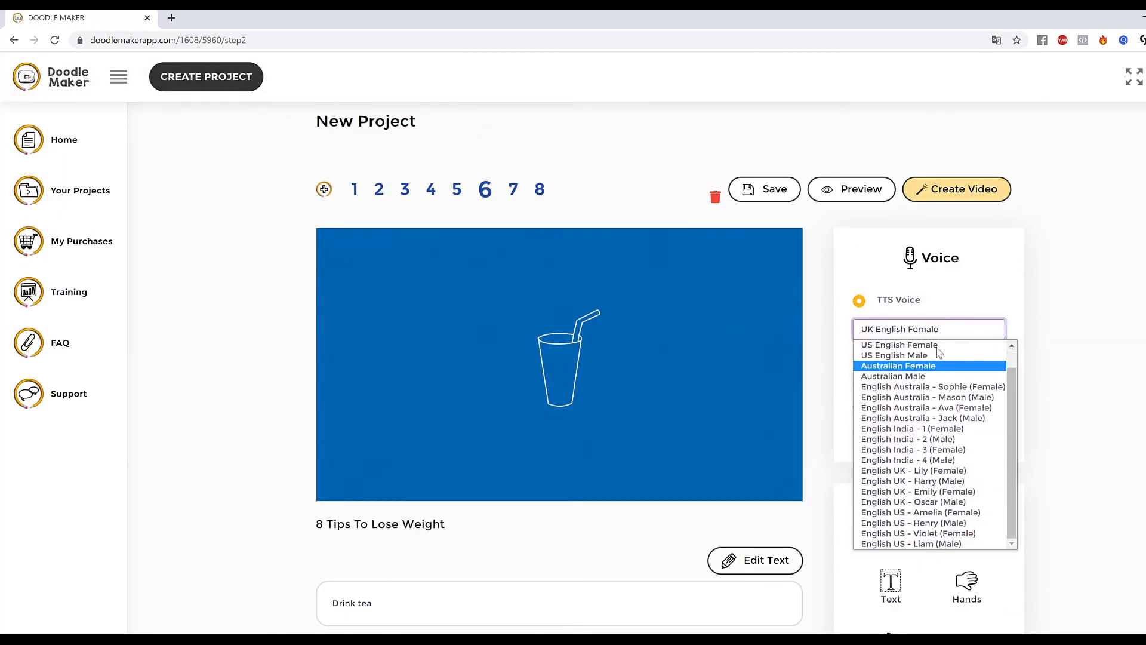
left_click(1133, 428)
scroll(915, 285, "down", 6)
scroll(915, 285, "up", 4)
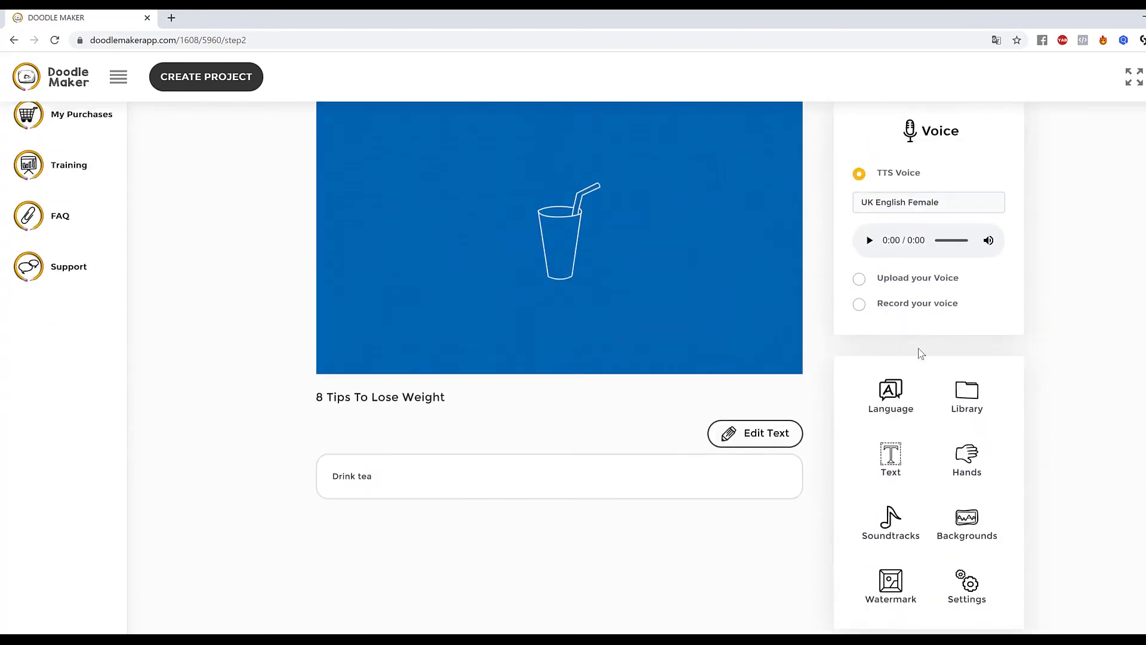
Set the slide's speech language to Spanish with Auto Translation enabled and apply the update.
left_click(901, 403)
left_click(546, 149)
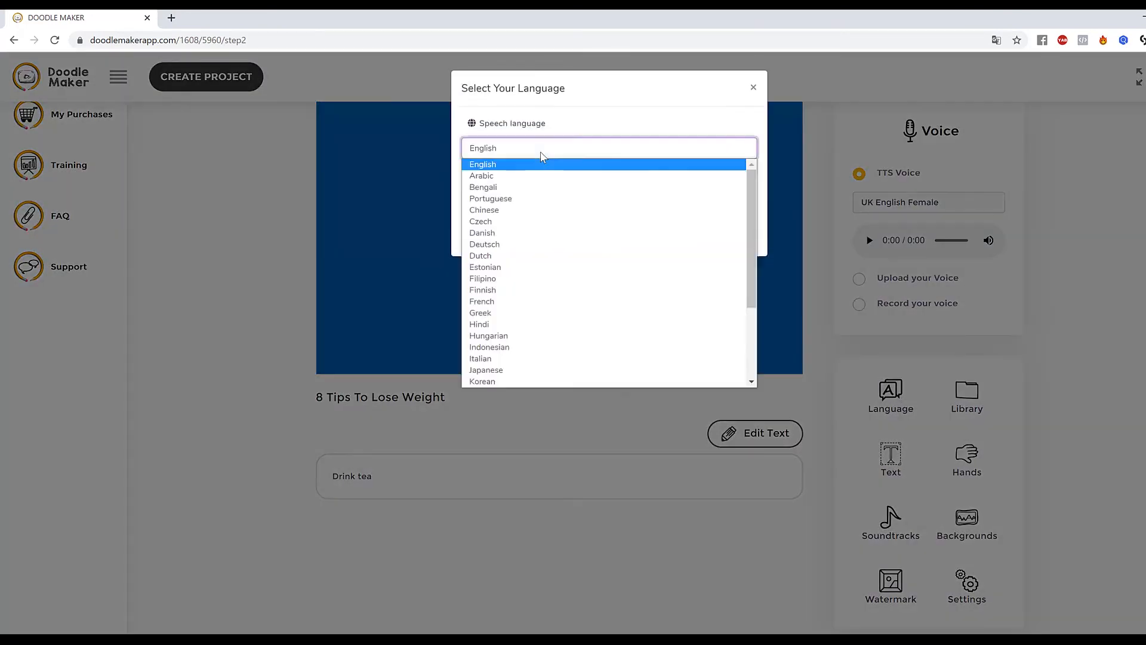
scroll(554, 272, "down", 3)
scroll(554, 273, "up", 3)
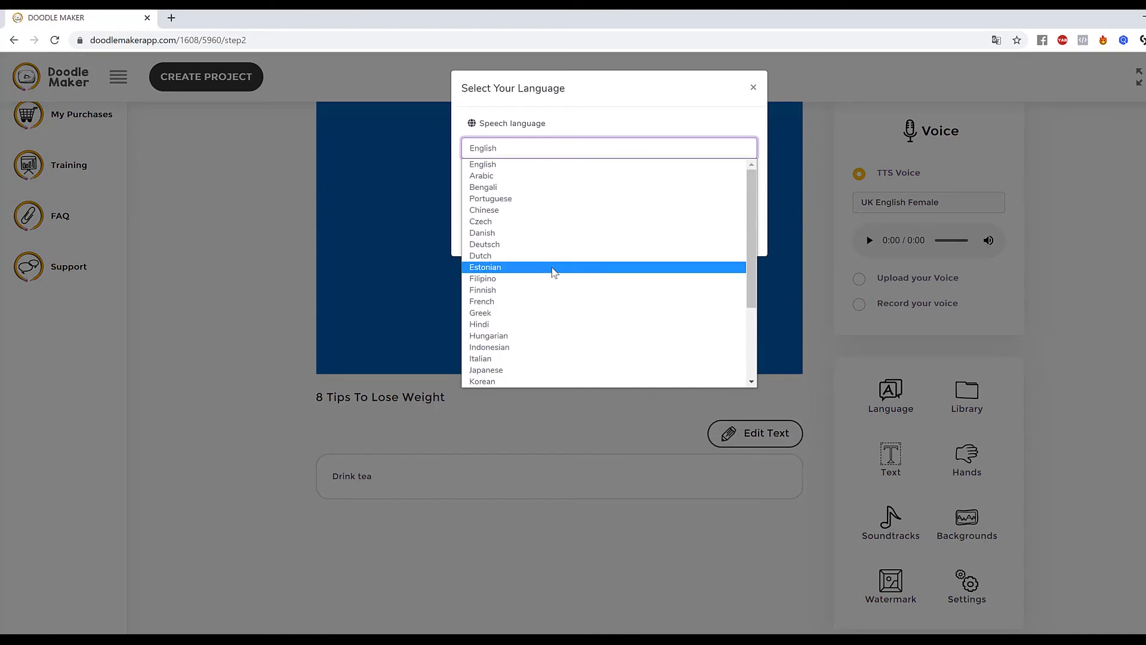
scroll(543, 302, "down", 3)
left_click(568, 321)
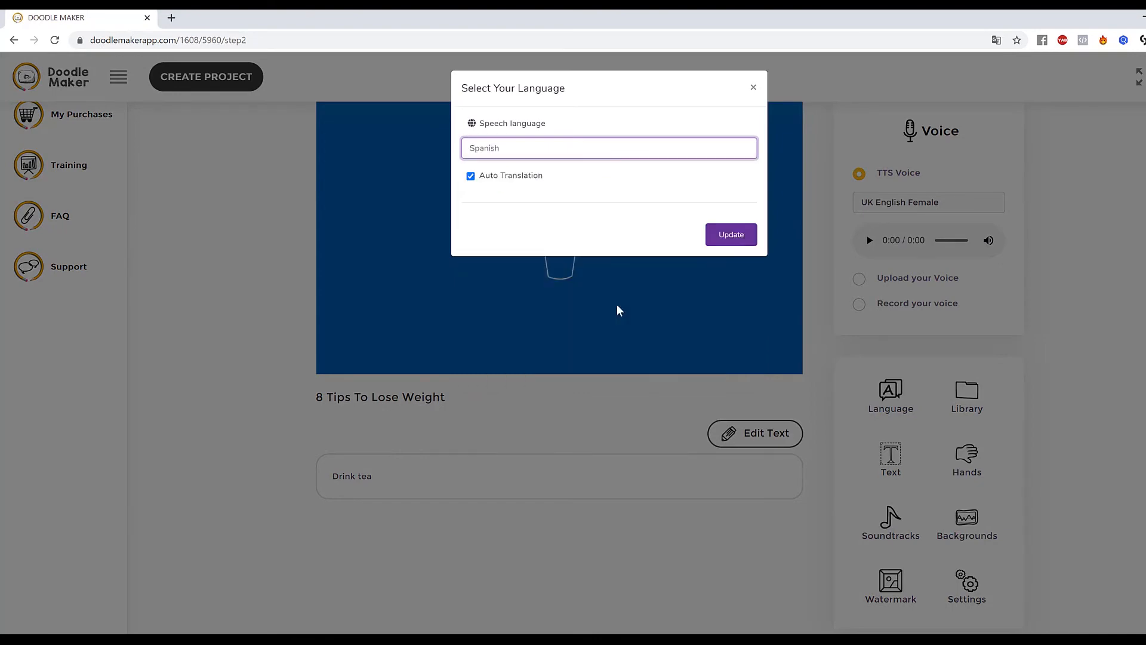
left_click(732, 235)
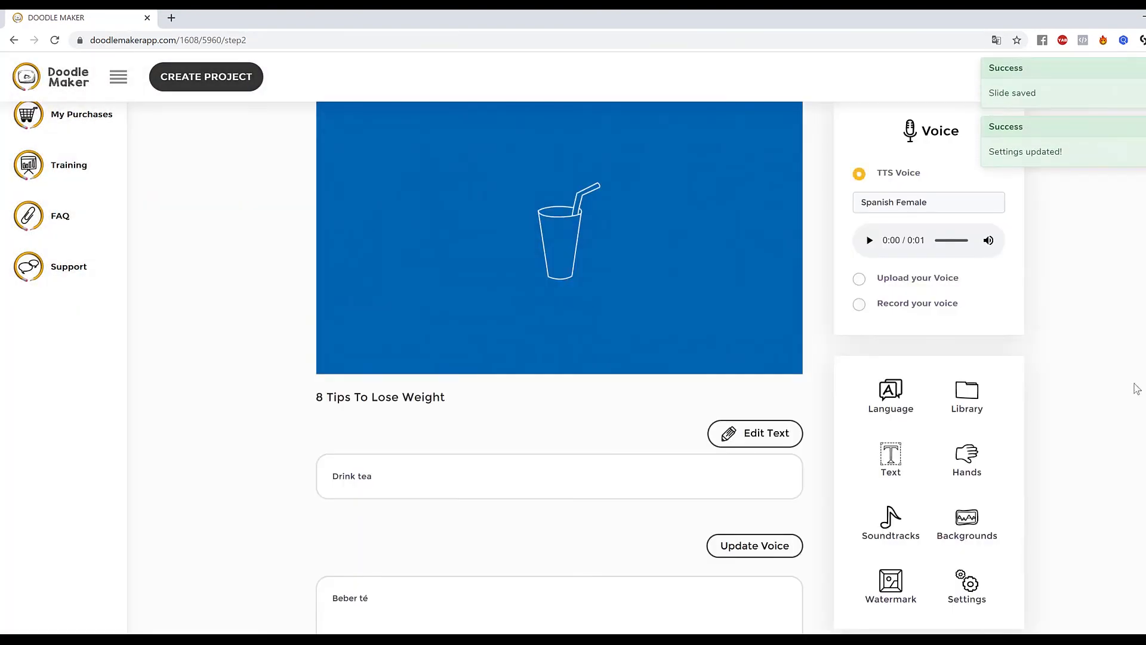
Select the Spanish - Maria (Female) TTS voice for the slide and play its preview.
scroll(1120, 386, "down", 5)
left_click_drag(376, 344, 287, 335)
left_click(515, 346)
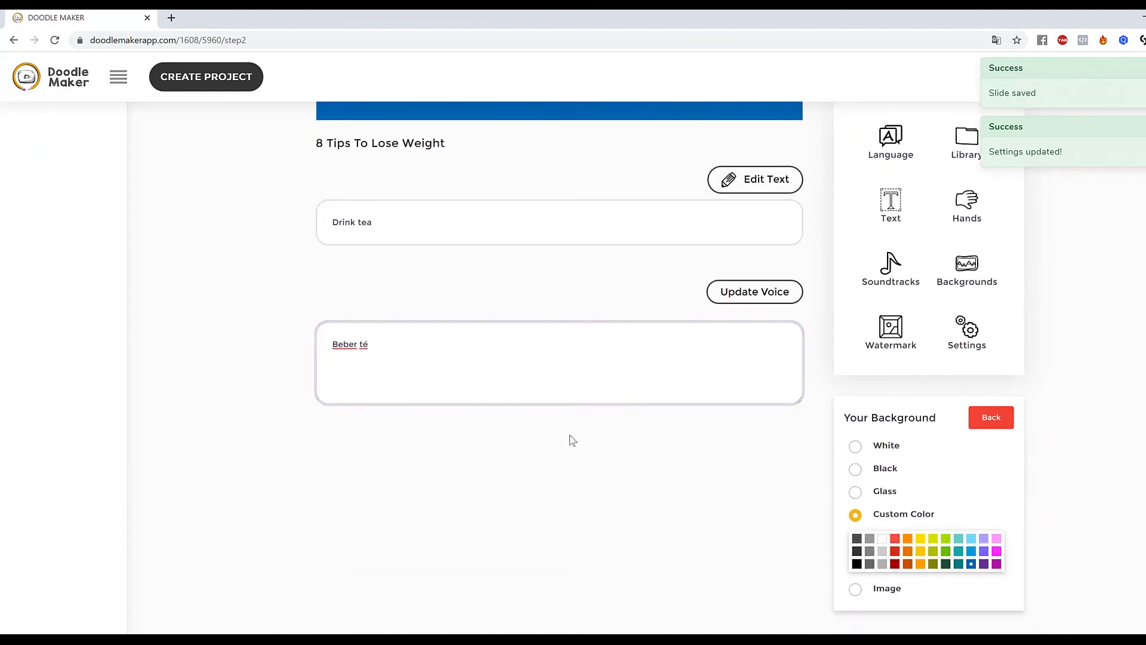
scroll(570, 434, "up", 6)
left_click(573, 261)
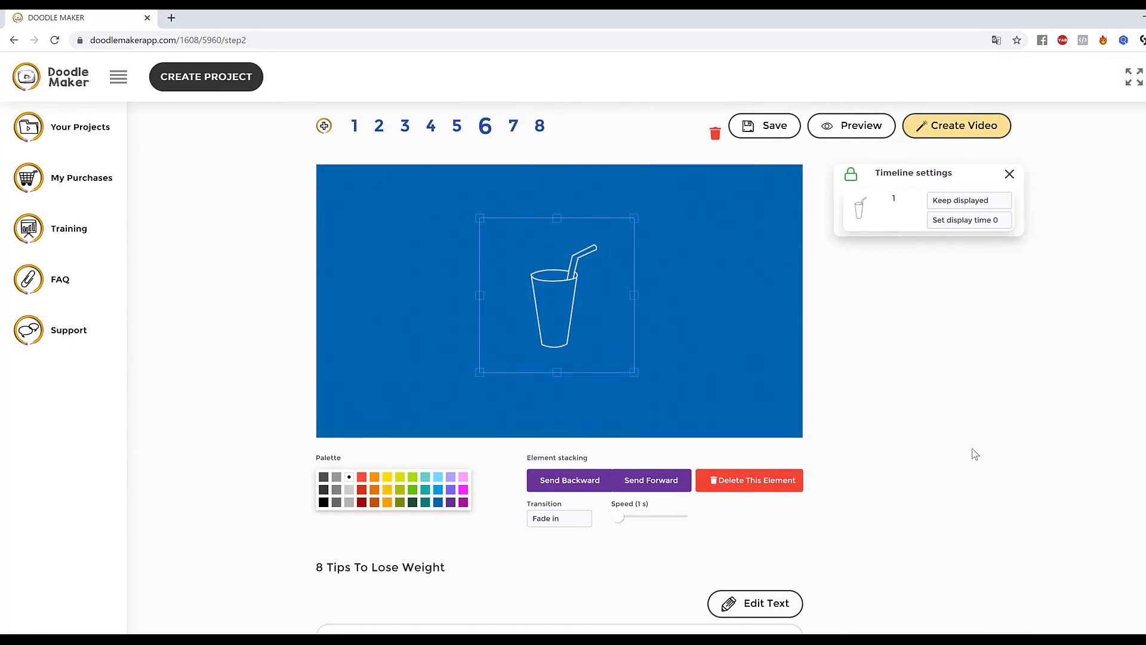
left_click(761, 384)
left_click(975, 269)
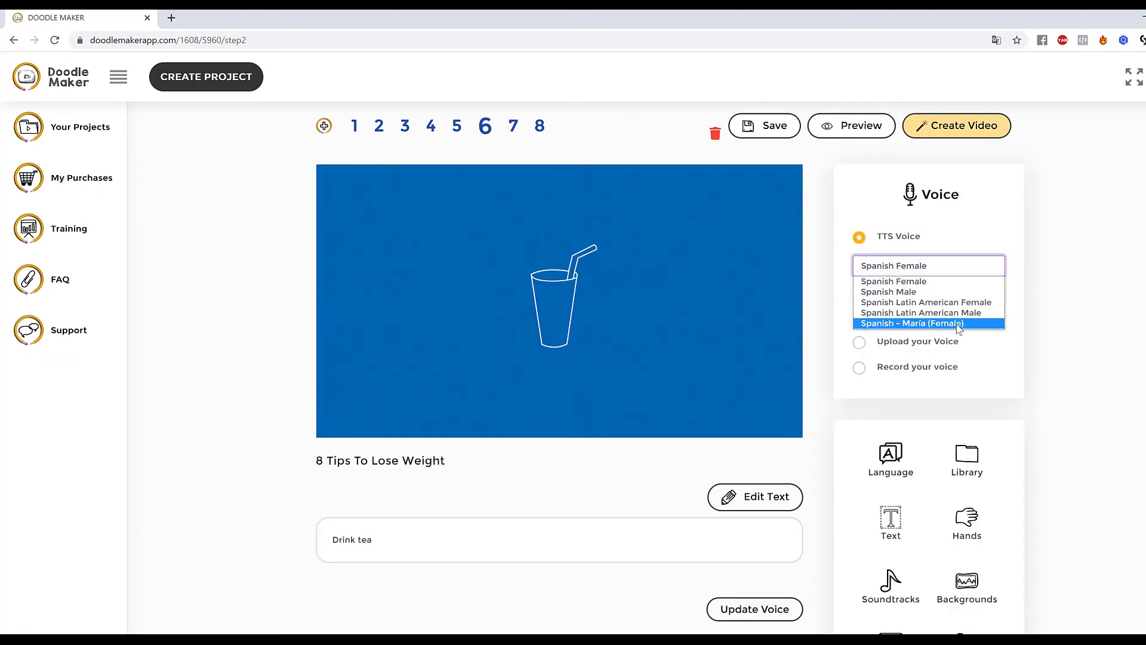
left_click(923, 324)
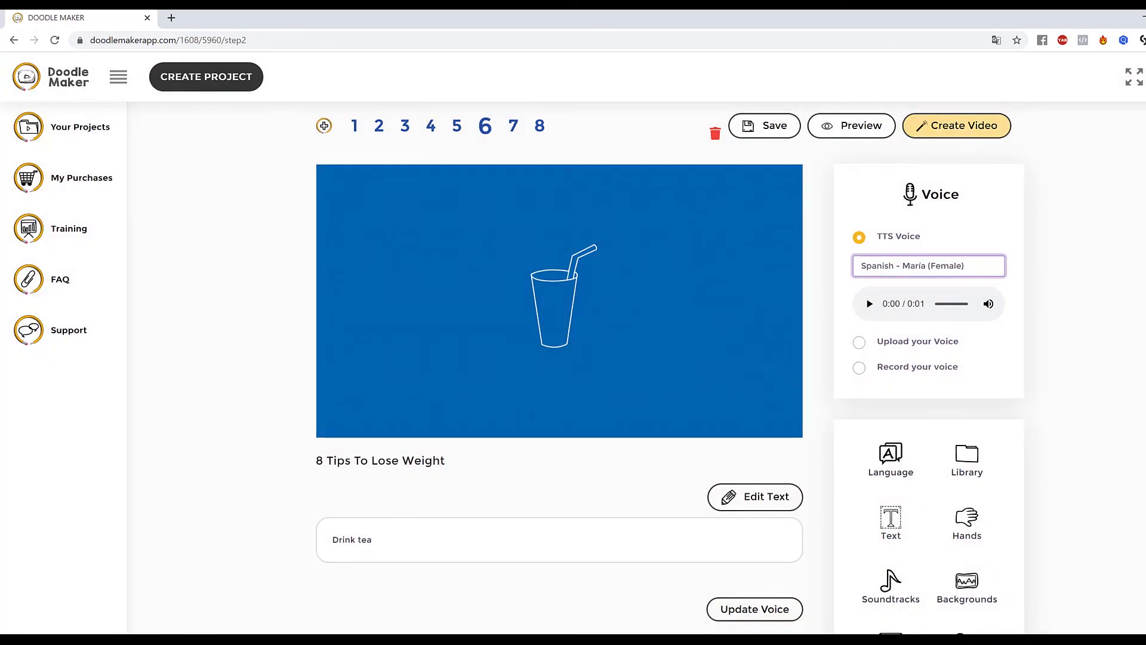
left_click(869, 304)
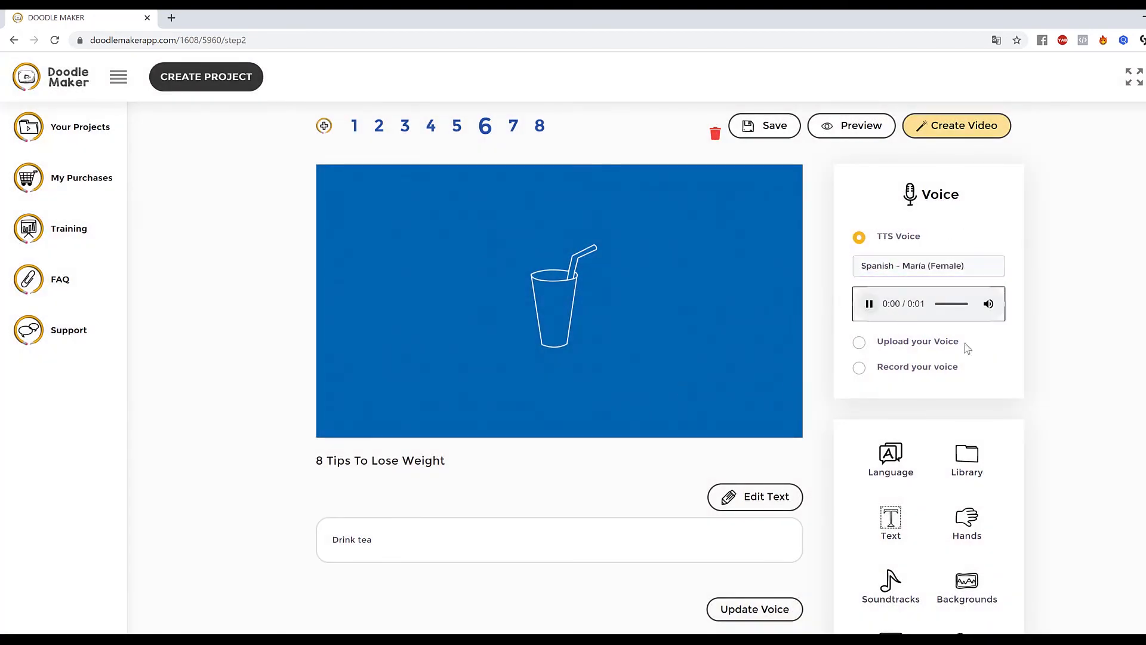
left_click(1038, 340)
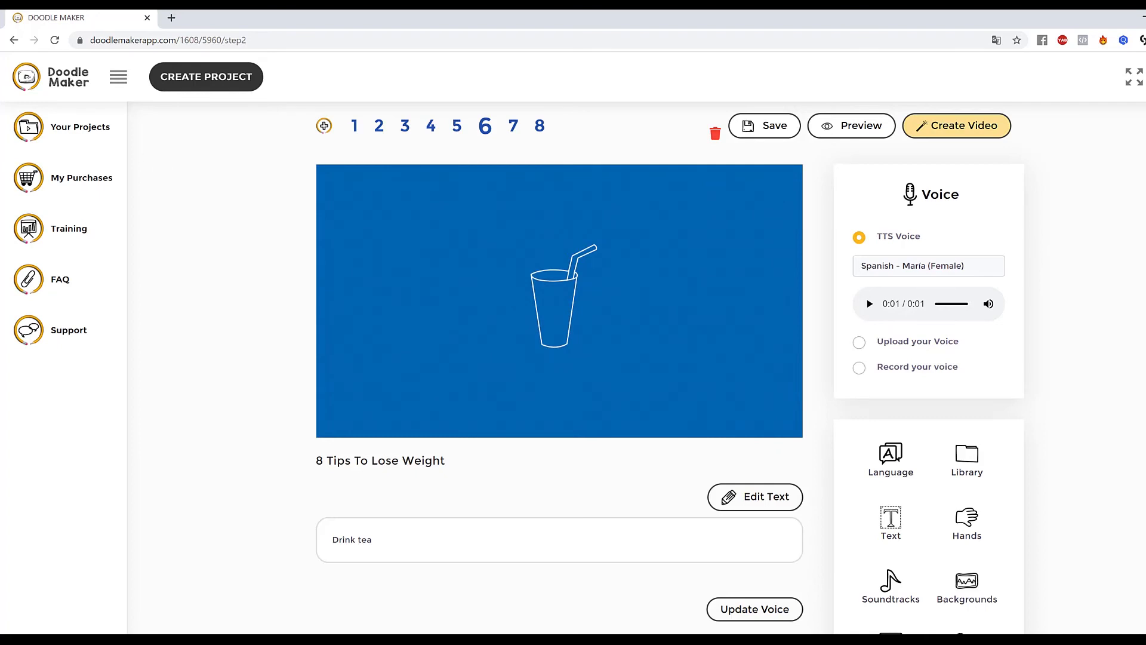
Start a new project using the AI Video Translation Engine.
scroll(194, 207, "up", 1)
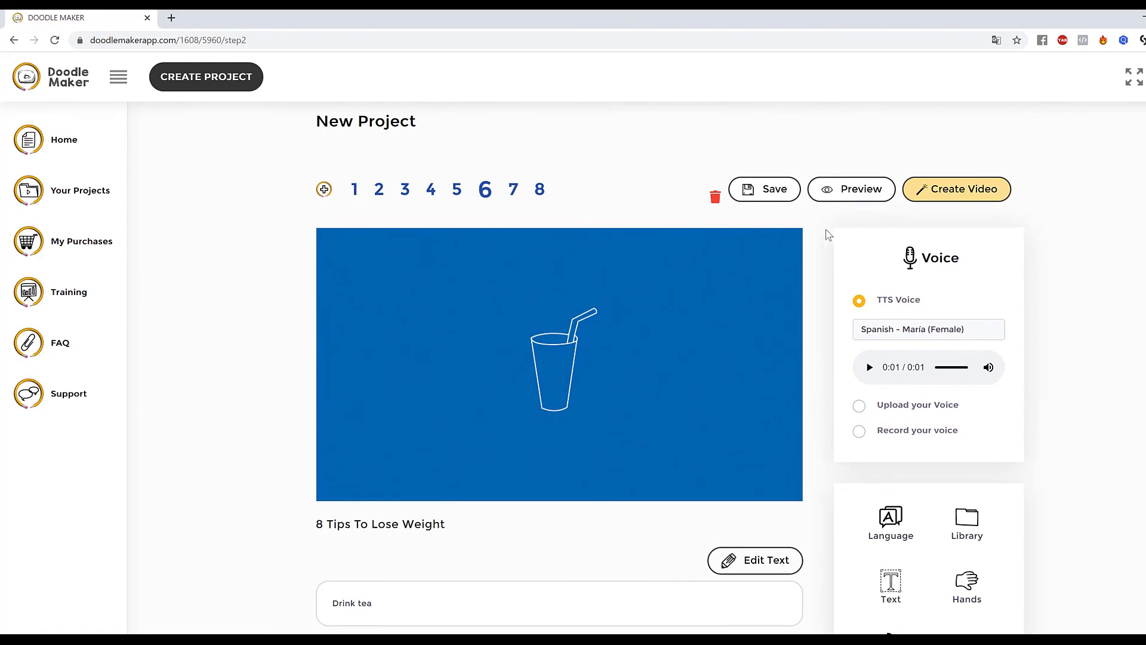
left_click(75, 146)
left_click(196, 85)
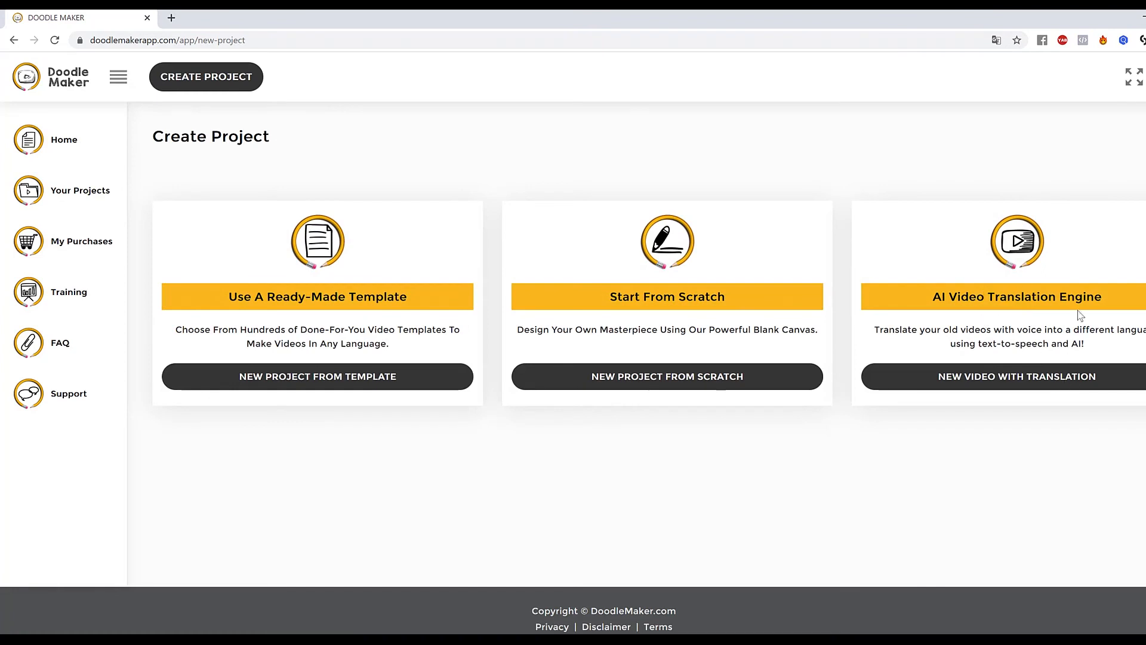
left_click_drag(988, 298, 1125, 328)
left_click(1040, 383)
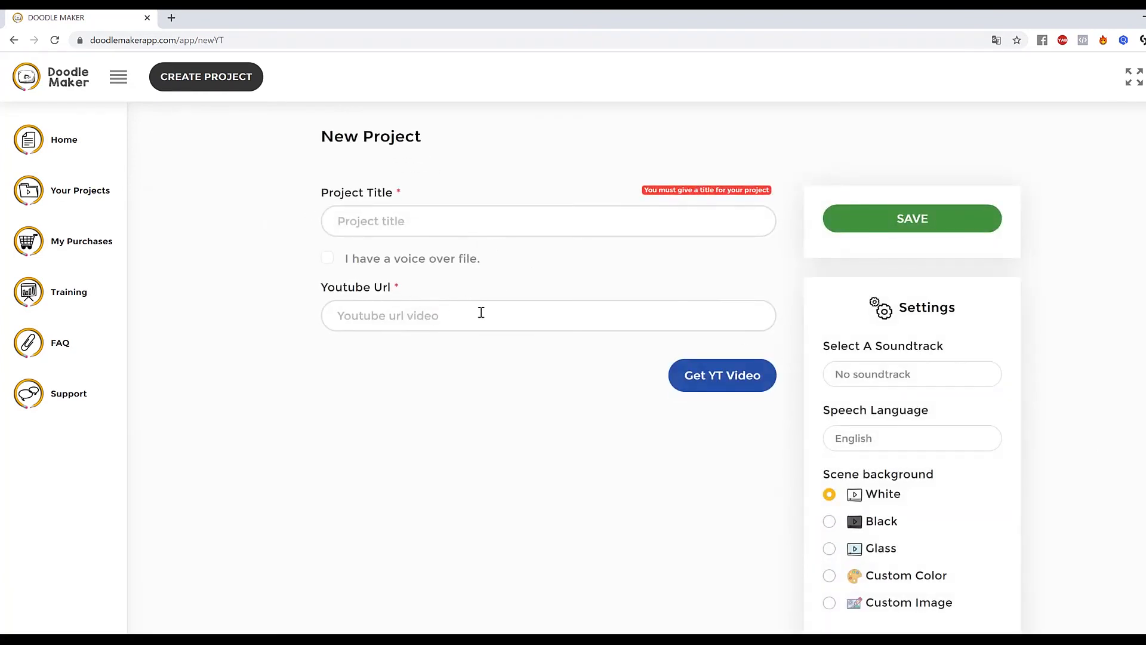
Title the new project Weight Loss Video.
scroll(865, 348, "down", 7)
scroll(657, 345, "up", 7)
left_click(435, 224)
type("Weight Loss video")
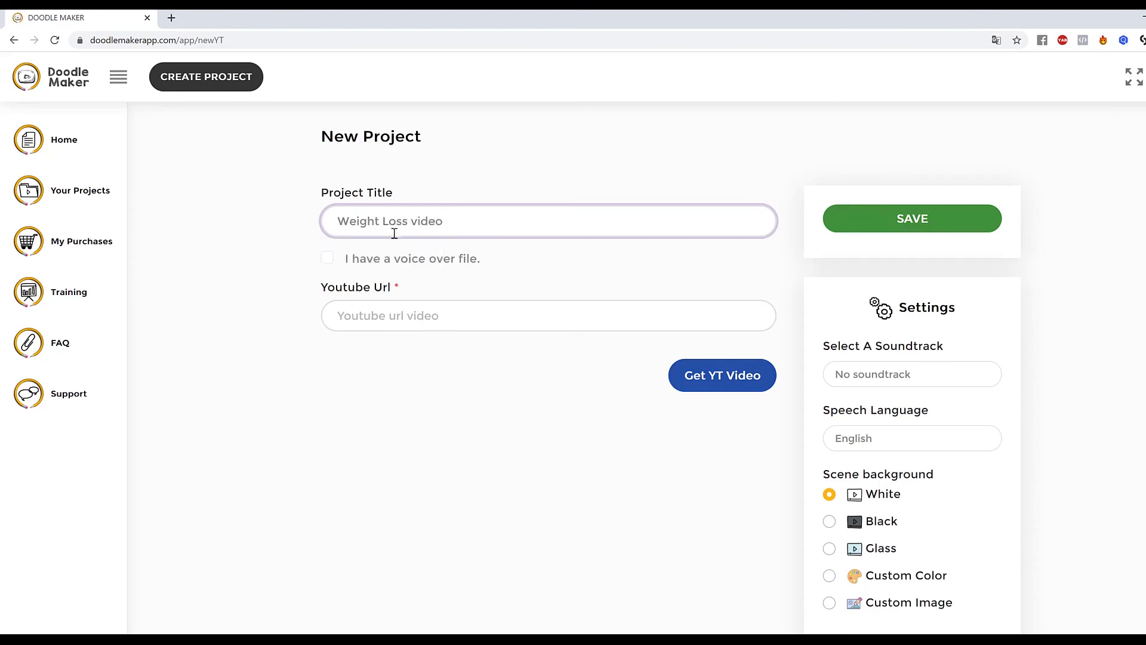
left_click_drag(415, 225, 420, 226)
type("V")
left_click(517, 307)
type("https://www.youtube.com/watch?v=MOs3CvGkdbI")
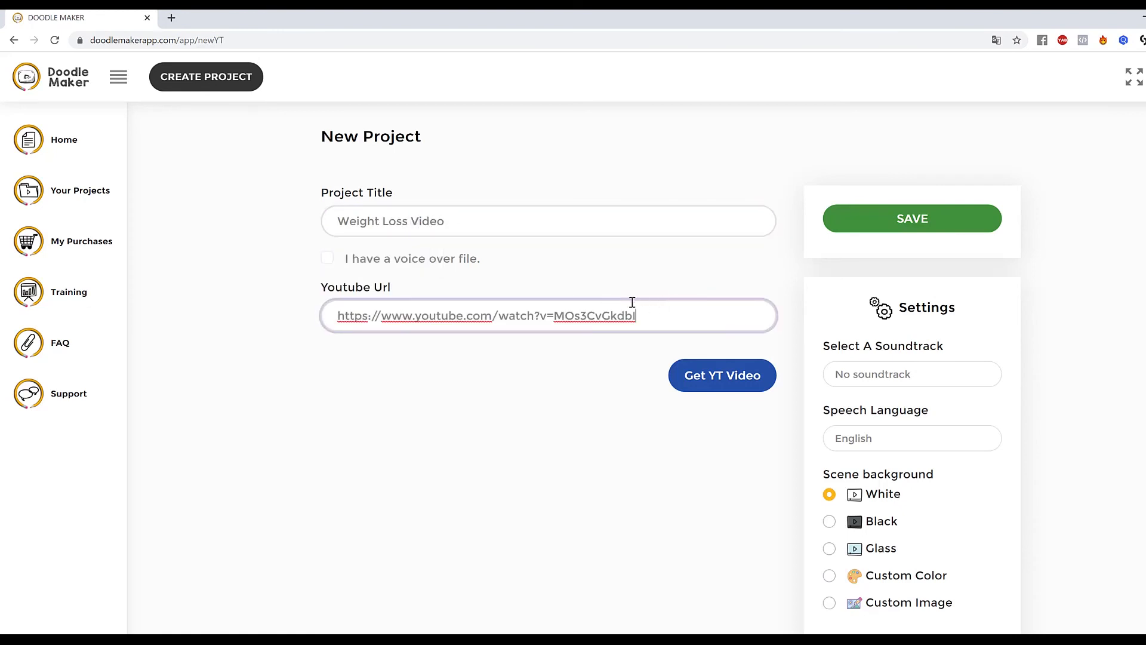
left_click(735, 380)
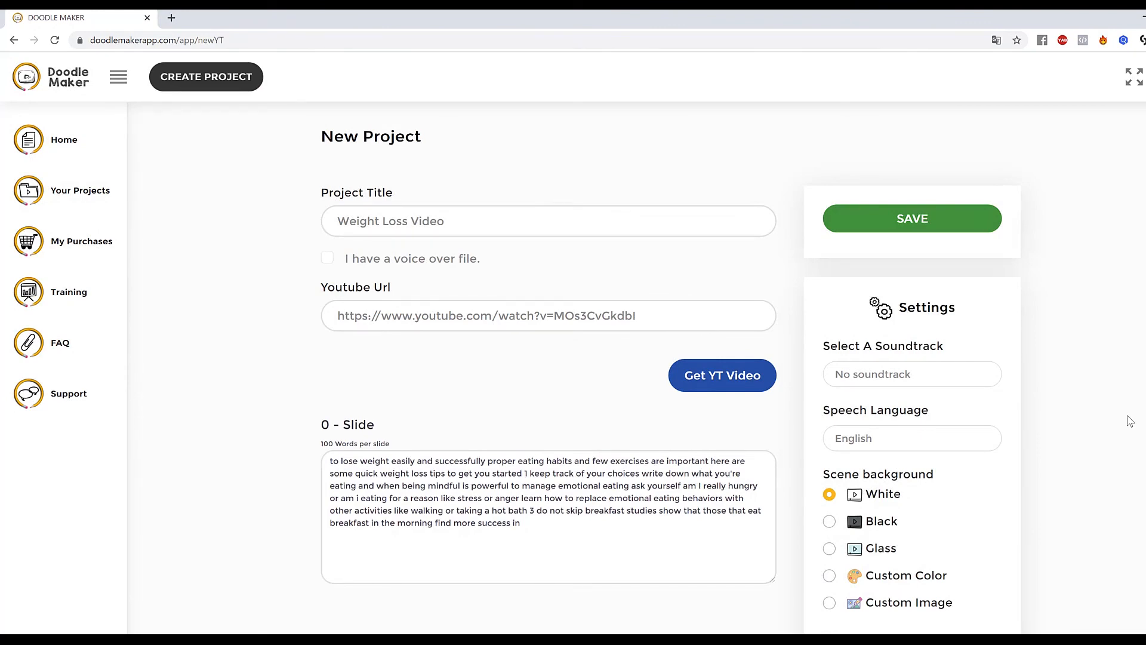
Review the slide texts generated from the YouTube video.
scroll(1126, 422, "down", 2)
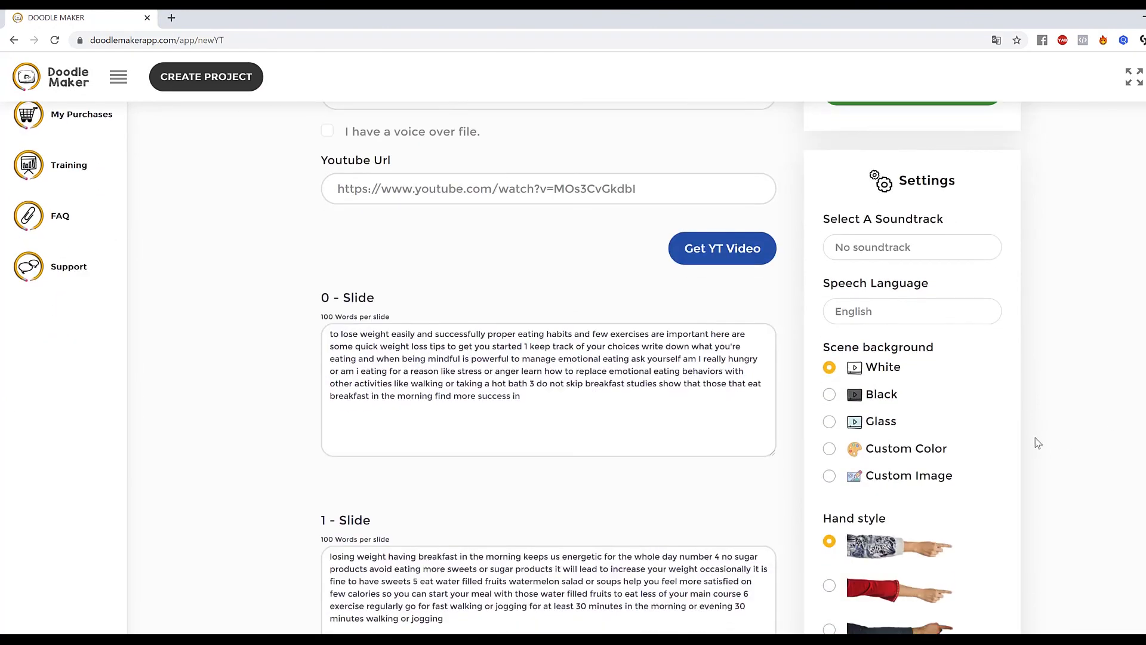
scroll(1042, 441, "down", 5)
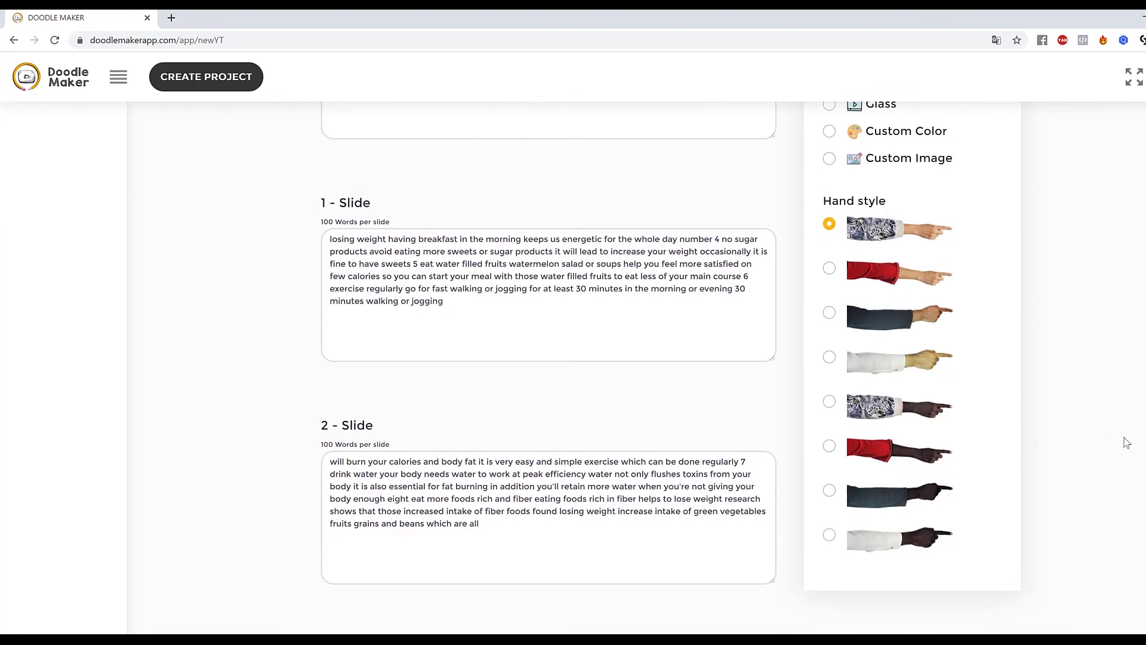
scroll(663, 361, "down", 12)
scroll(522, 391, "up", 6)
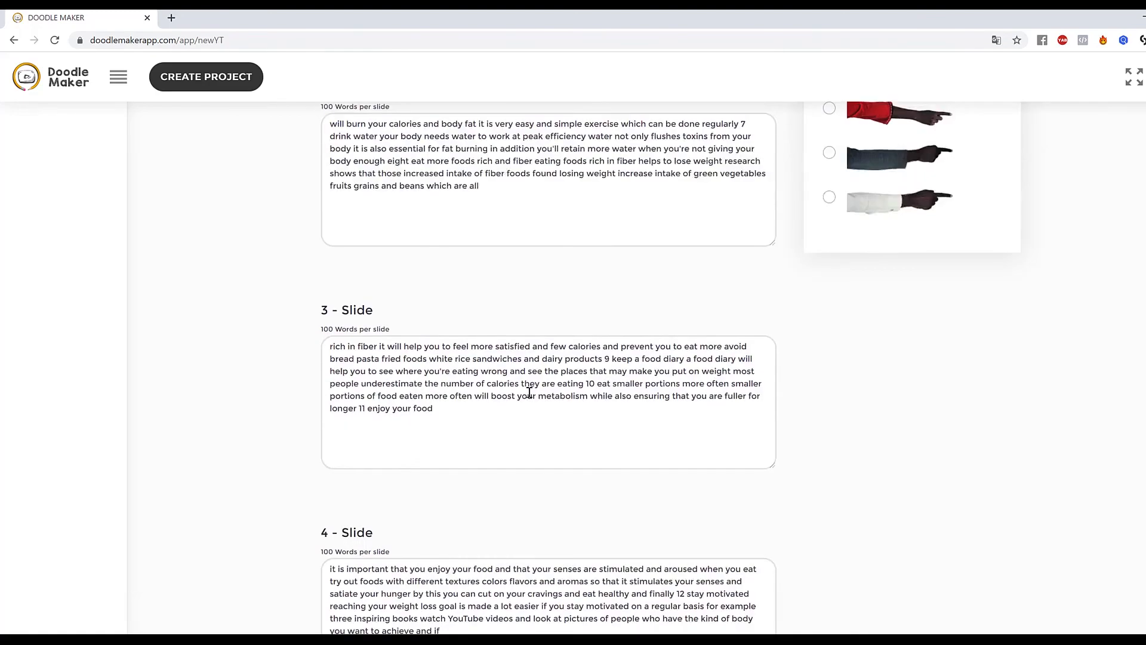
scroll(529, 392, "up", 10)
scroll(1081, 394, "up", 3)
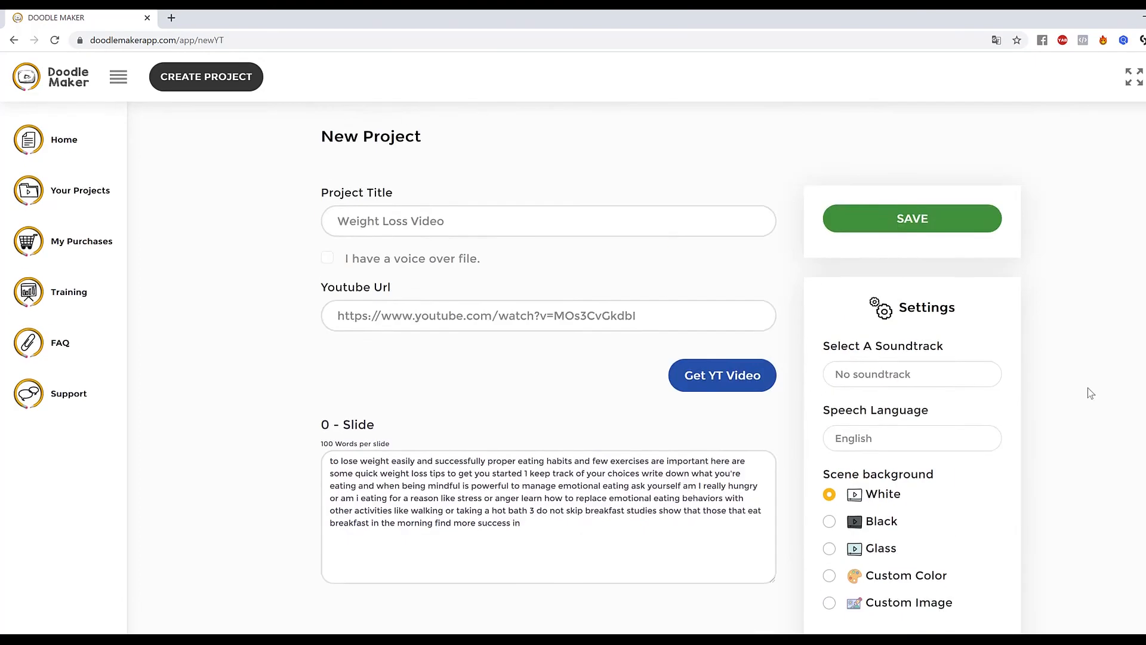
scroll(1033, 410, "down", 4)
left_click(448, 261)
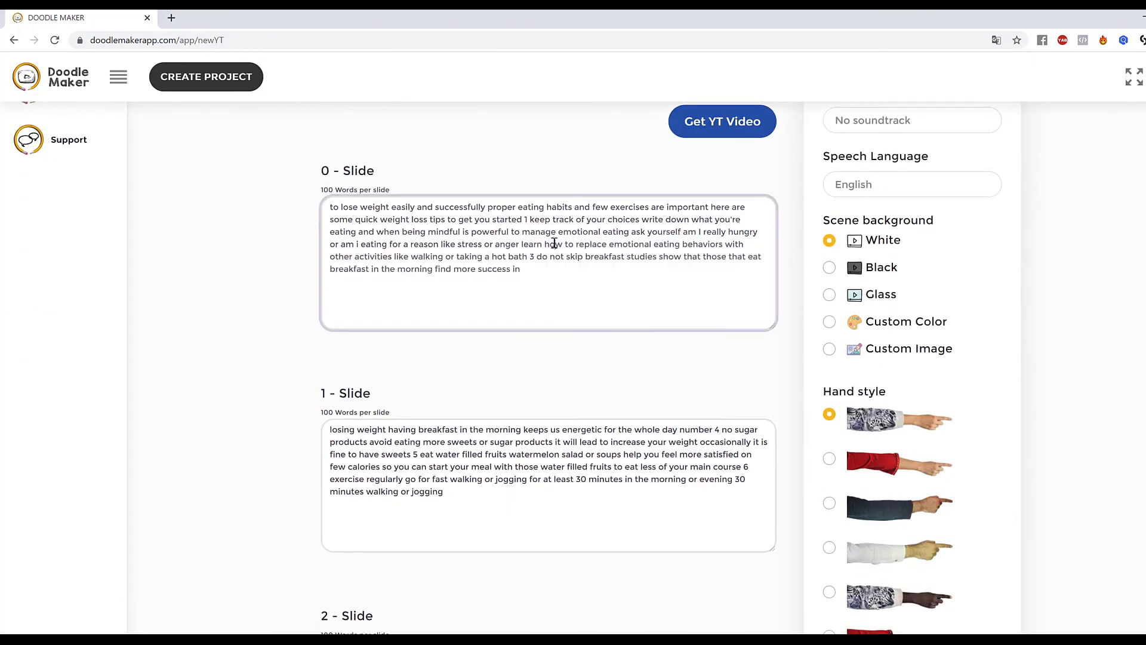
scroll(630, 273, "up", 3)
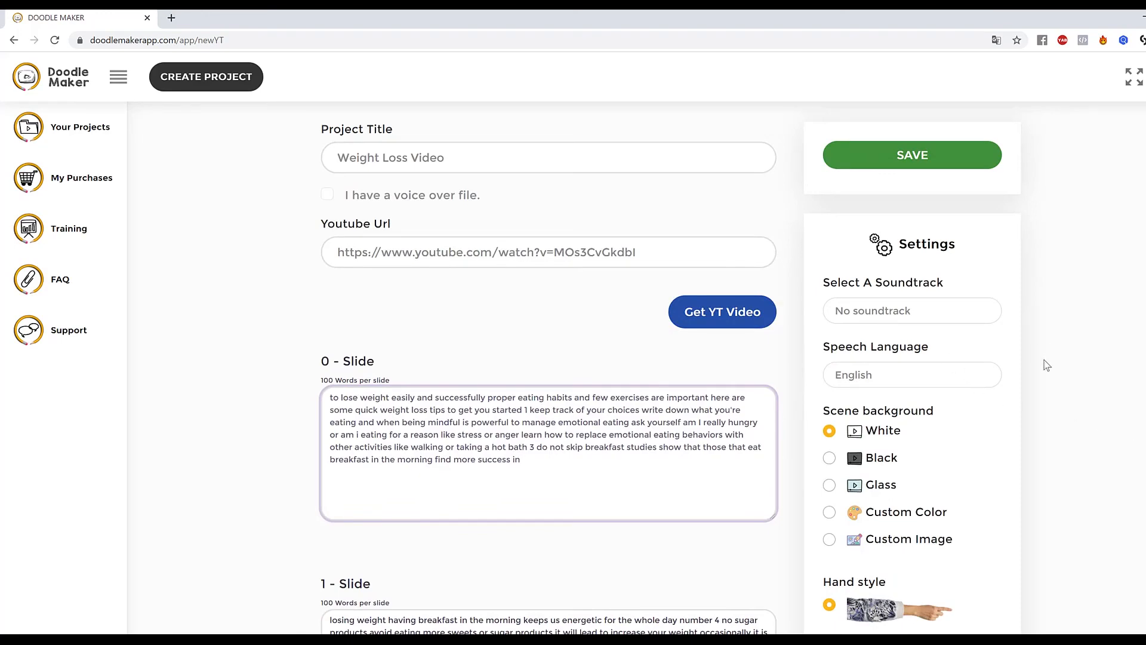
scroll(1041, 367, "down", 5)
scroll(1041, 367, "up", 5)
scroll(1043, 370, "up", 1)
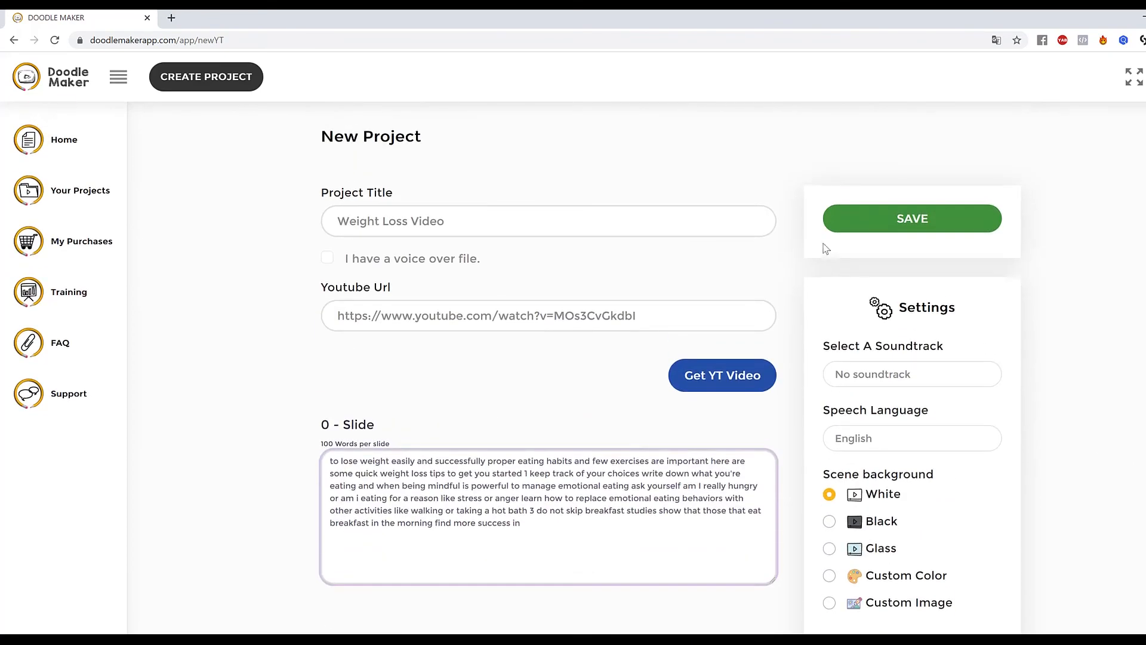
Save the new Weight Loss Video project to open its slide editor.
left_click(941, 219)
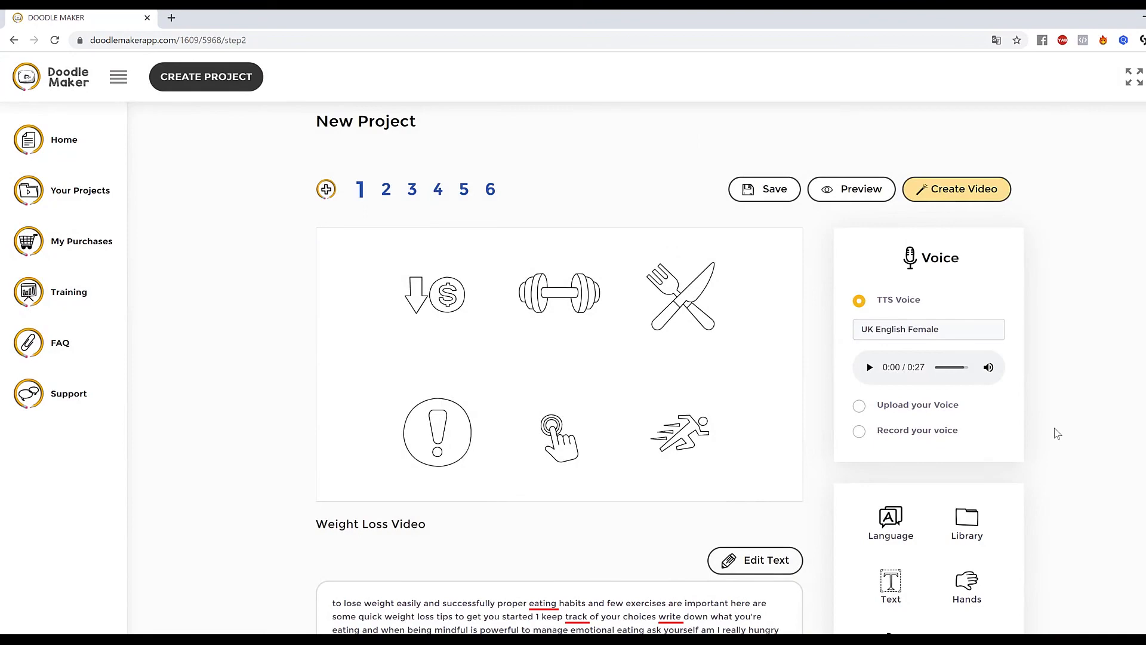
scroll(1054, 431, "down", 3)
scroll(1055, 431, "up", 3)
scroll(959, 422, "down", 3)
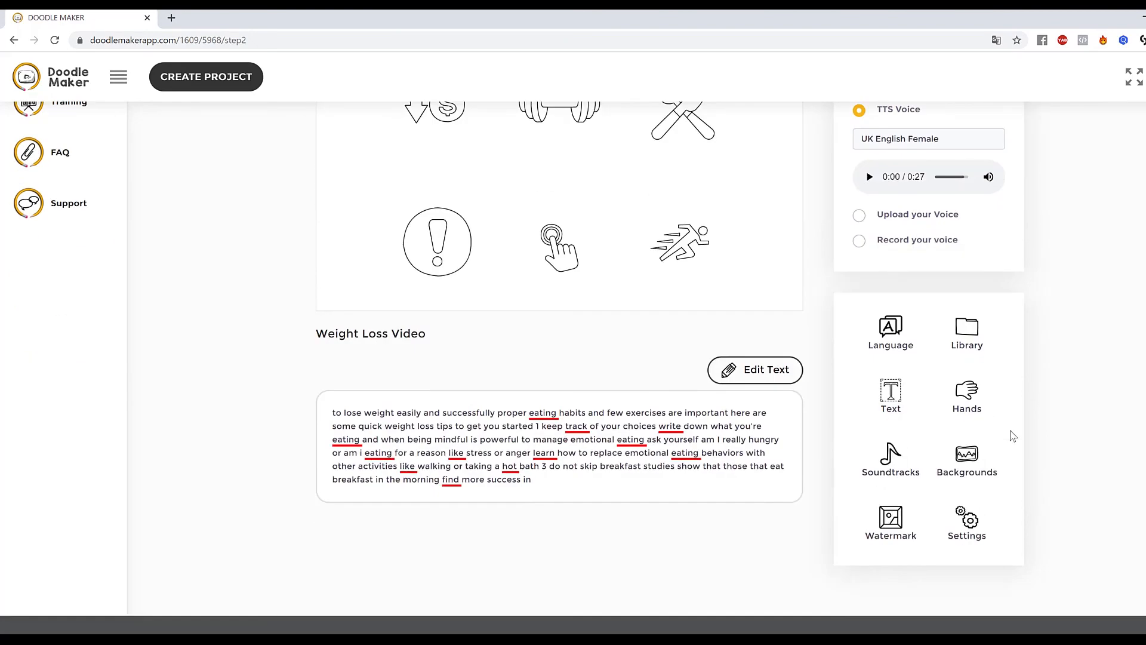
Set the speech language to Italian with Auto Translation enabled and update the settings.
left_click(891, 327)
left_click(584, 152)
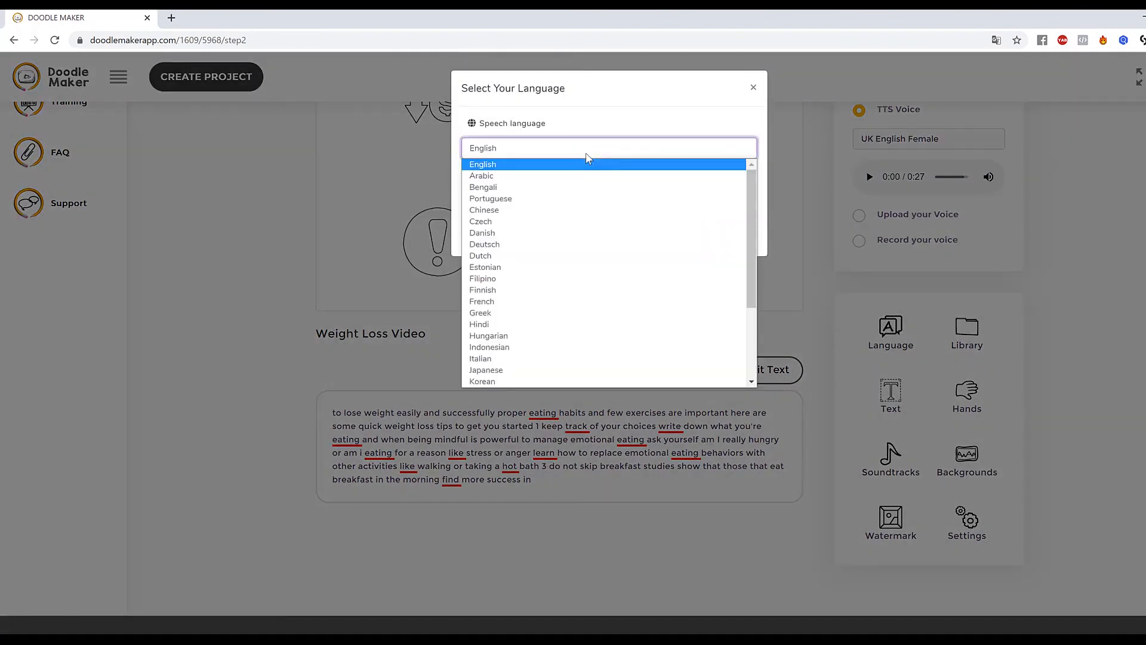
scroll(560, 279, "down", 3)
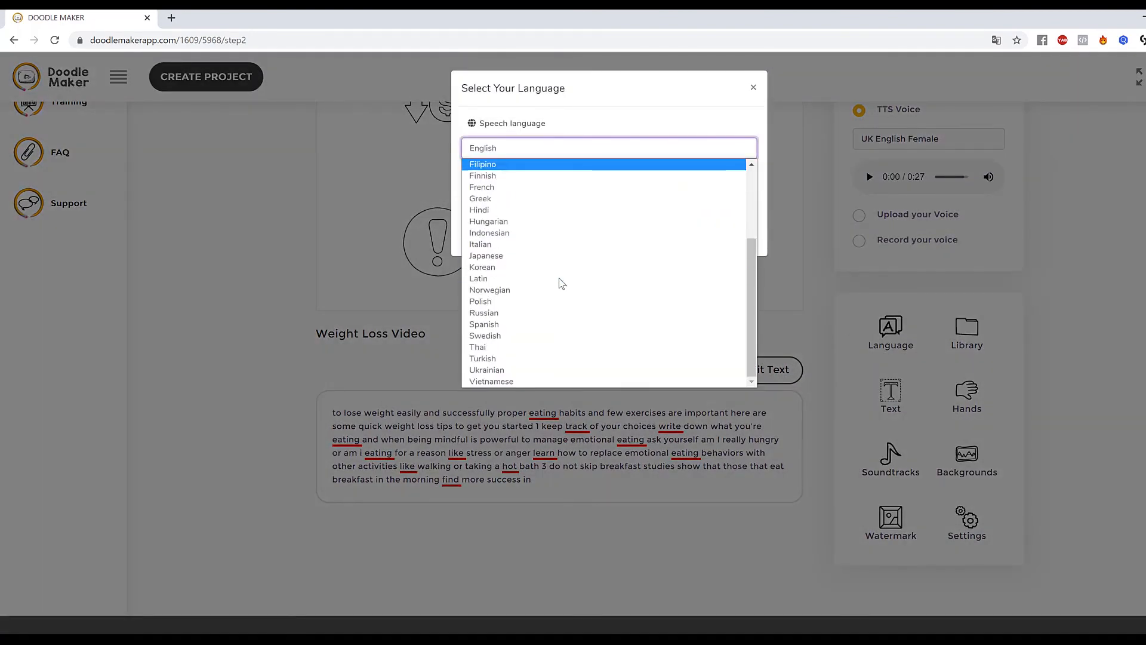
scroll(553, 338, "up", 3)
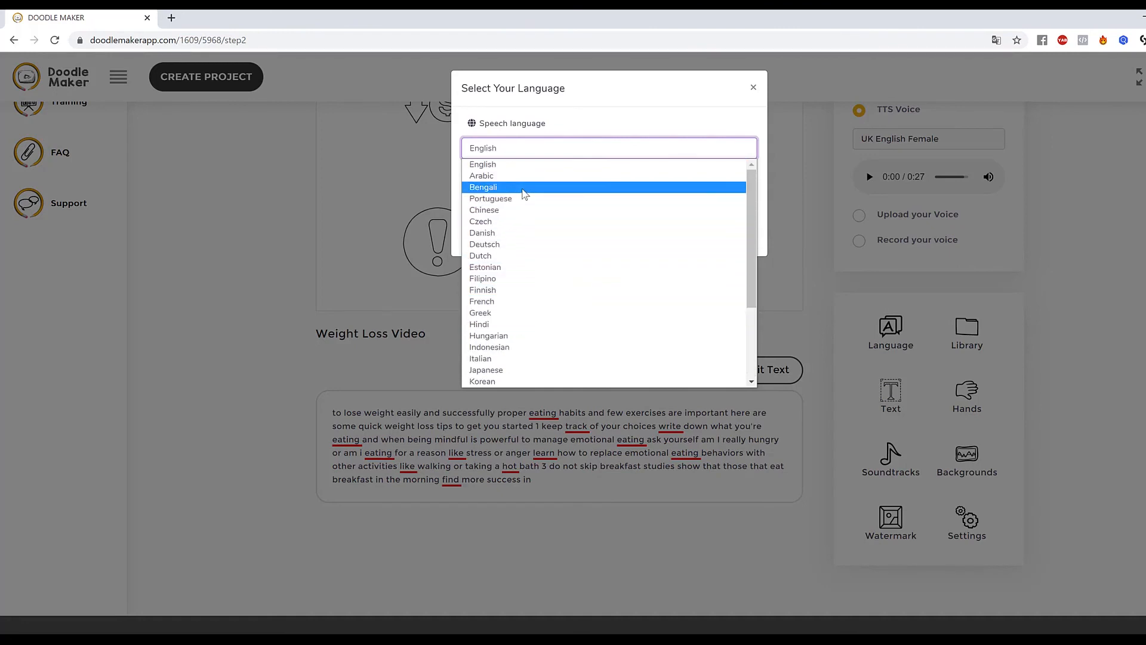
scroll(537, 290, "down", 3)
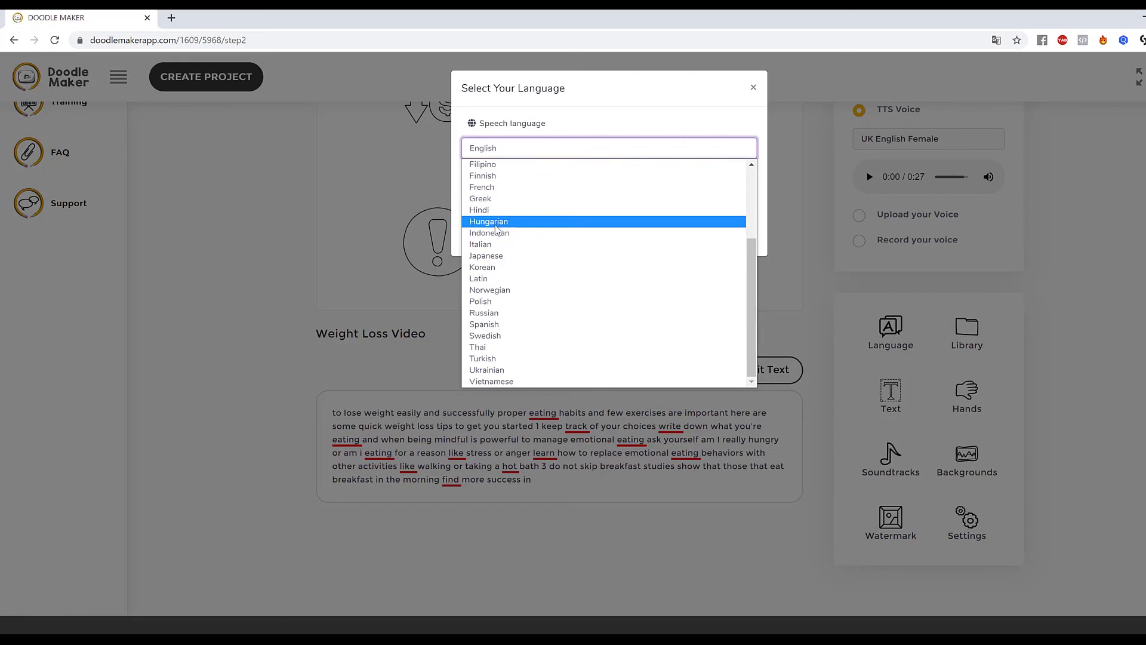
left_click(506, 249)
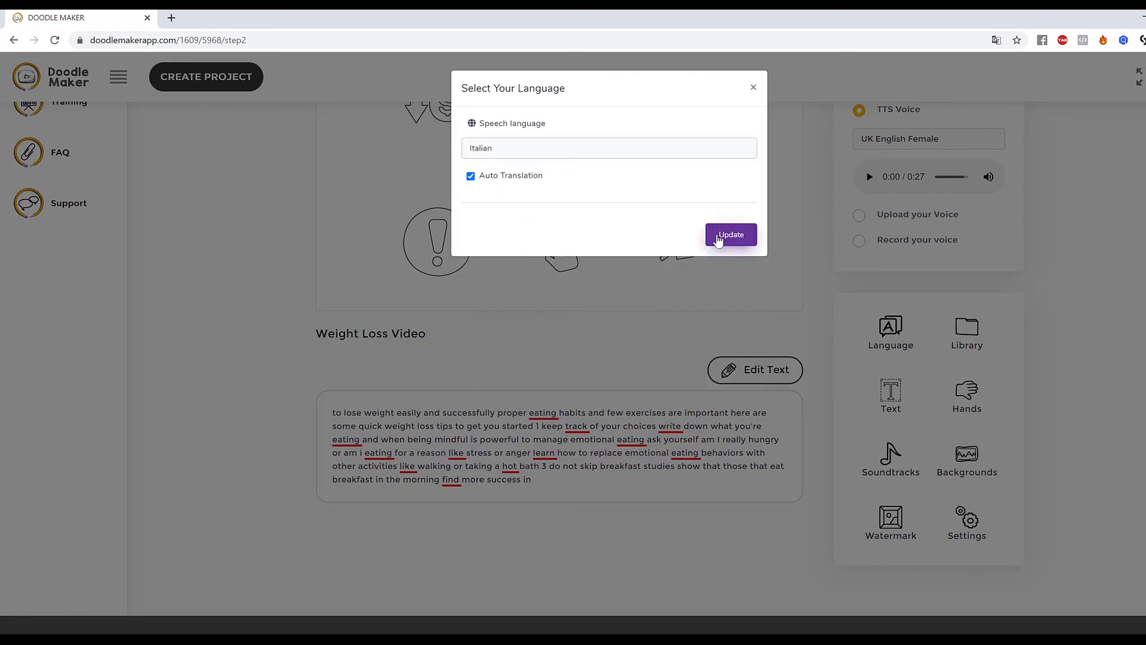
left_click(723, 240)
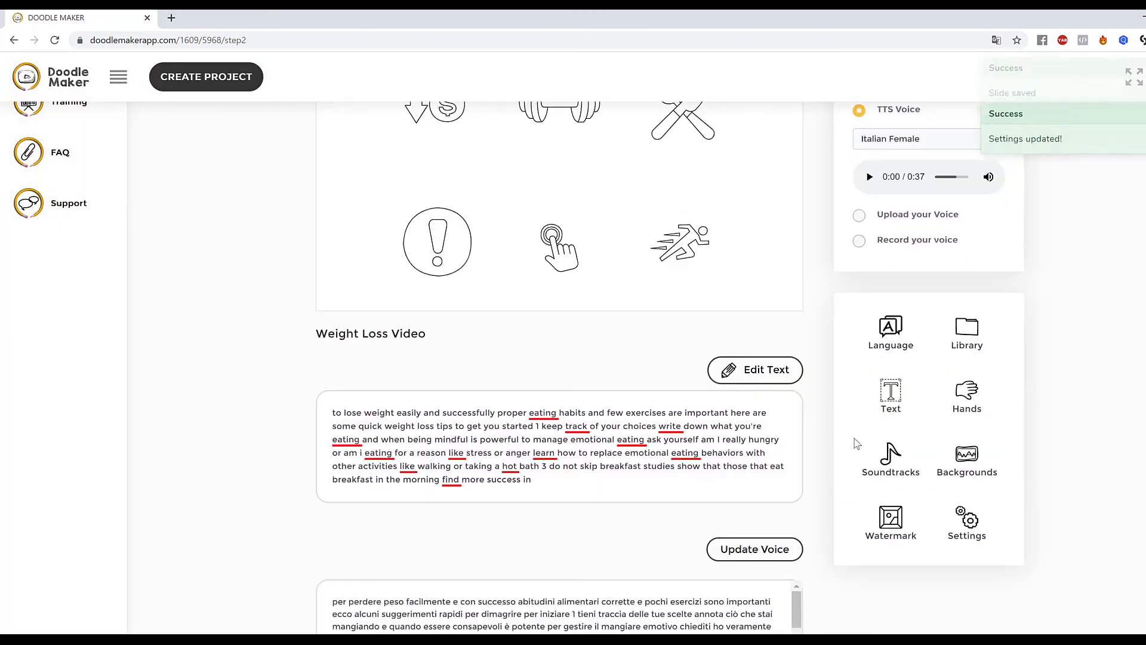
Review the Italian translation and the icons on slide 1.
scroll(857, 443, "down", 3)
left_click_drag(798, 491, 806, 532)
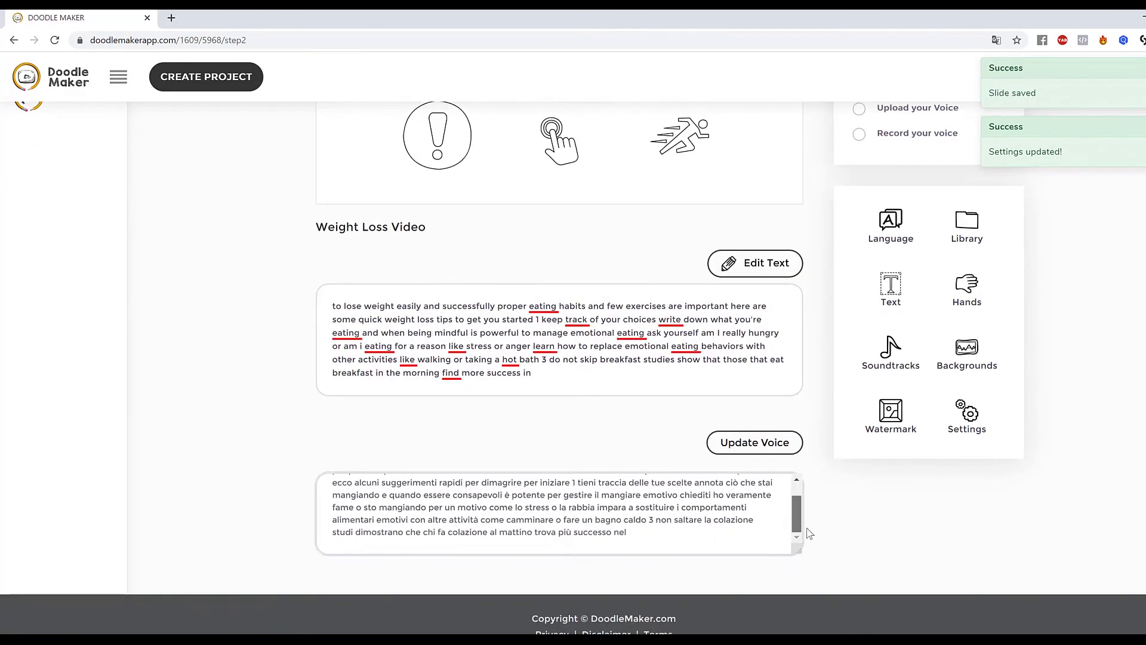
scroll(778, 336, "up", 5)
left_click(687, 272)
left_click(685, 425)
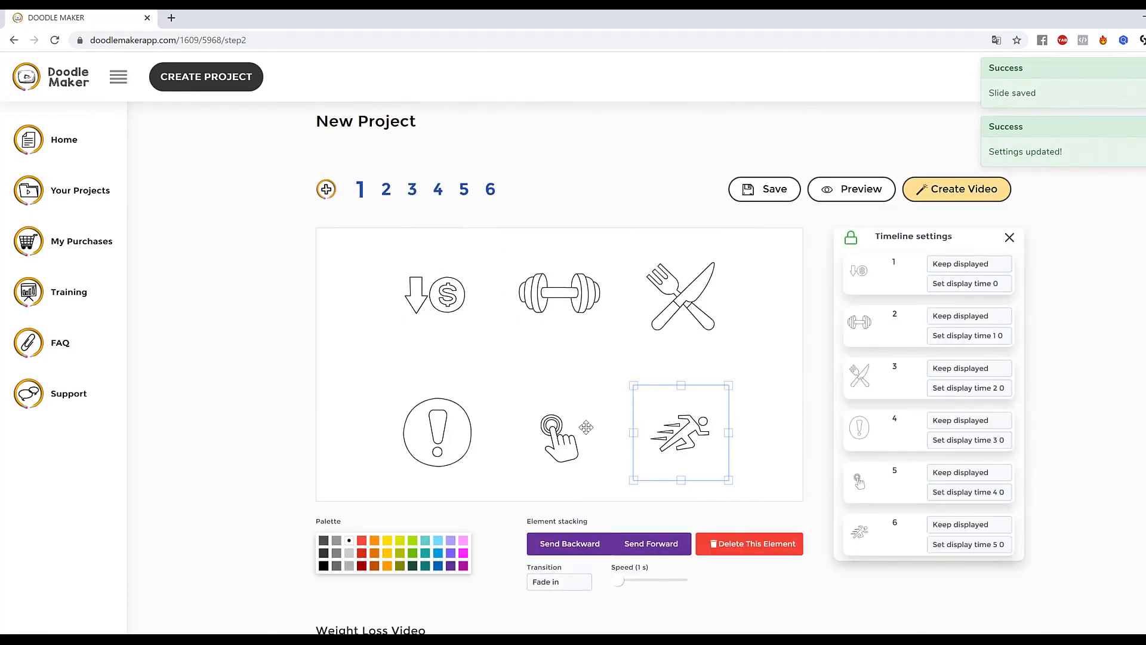
left_click(567, 433)
left_click(439, 433)
left_click(438, 293)
Set the text-to-speech voice to Italian - Alessia (Female).
left_click(619, 281)
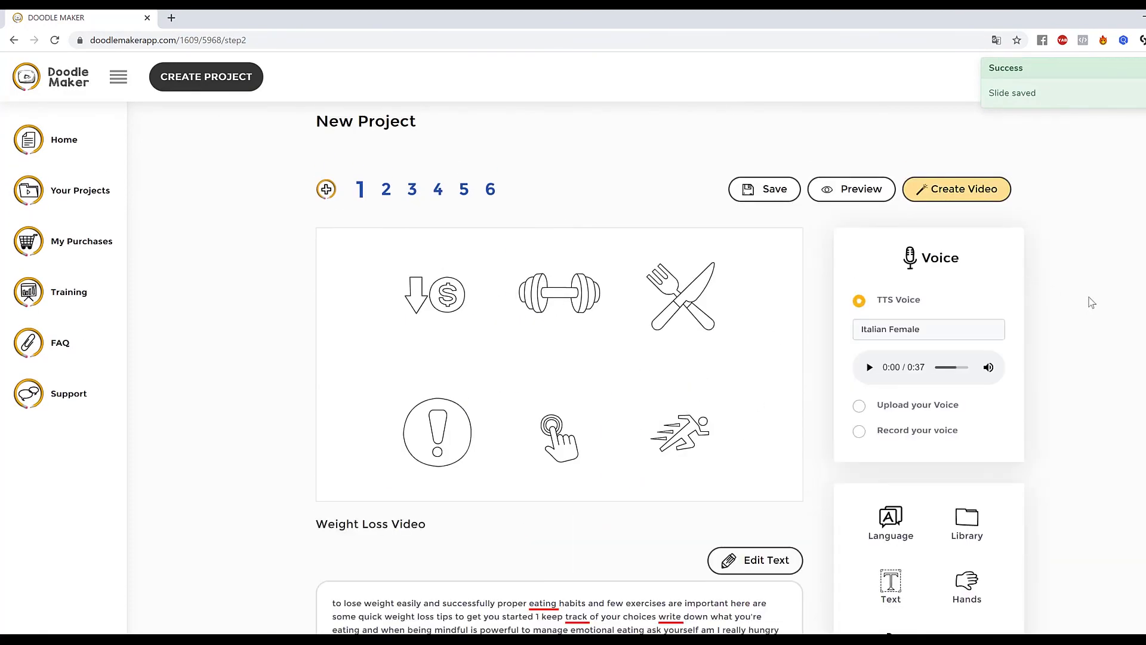
left_click(889, 331)
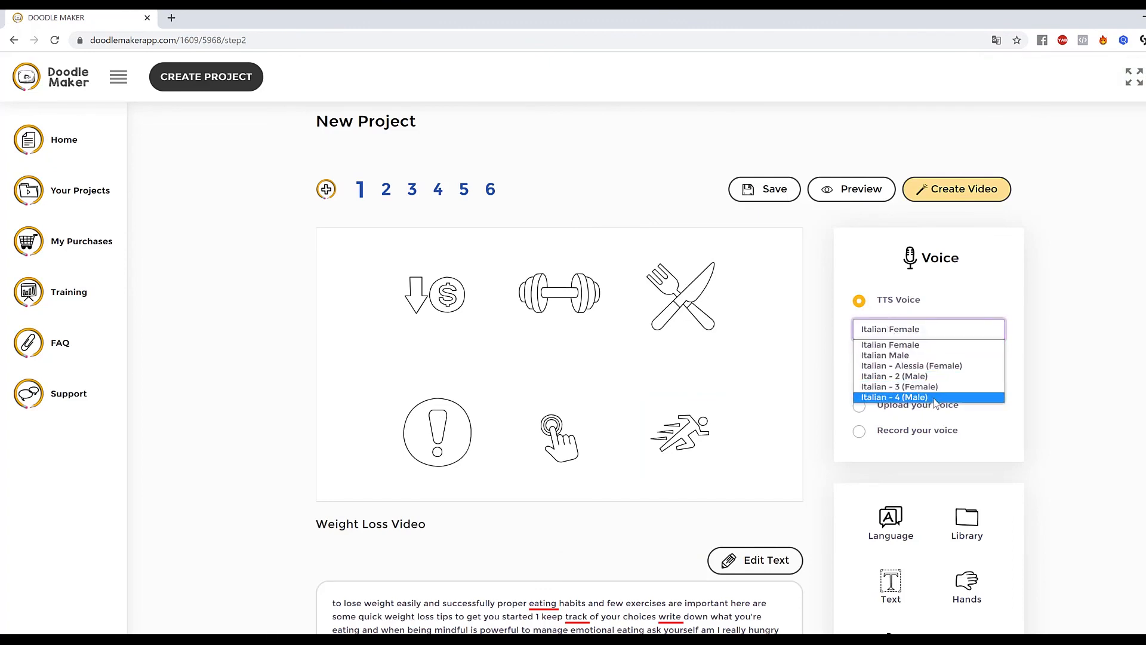
left_click(937, 366)
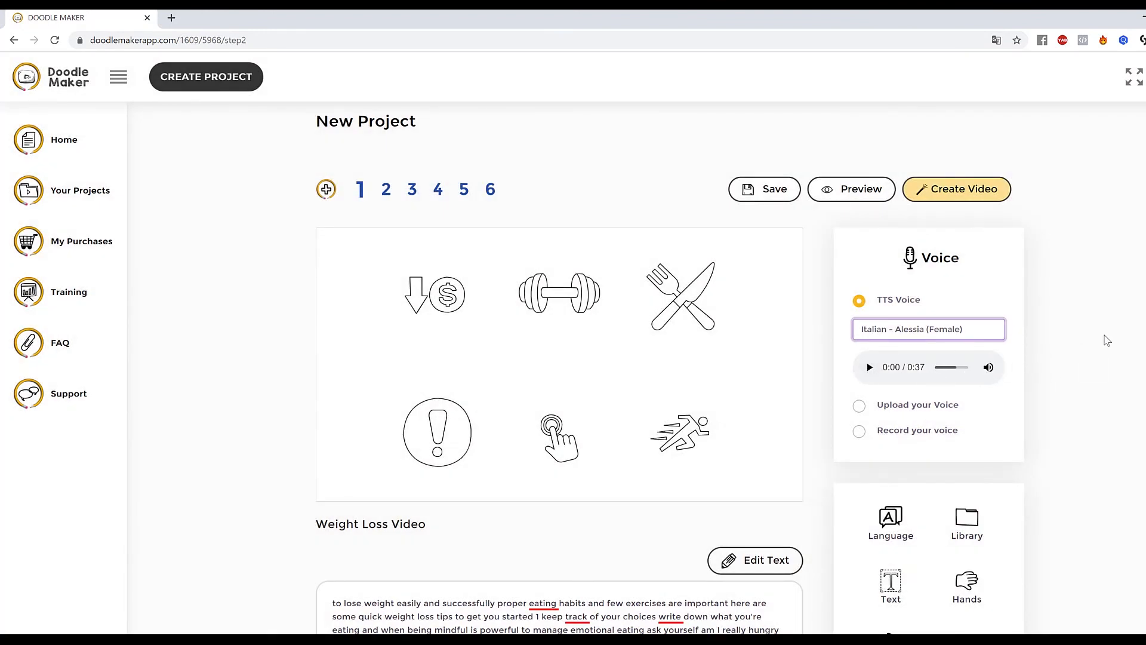
Colour the dollar and dumbbell icons red and recolour the hand icon on slide 1 from the palette.
scroll(1083, 302, "down", 6)
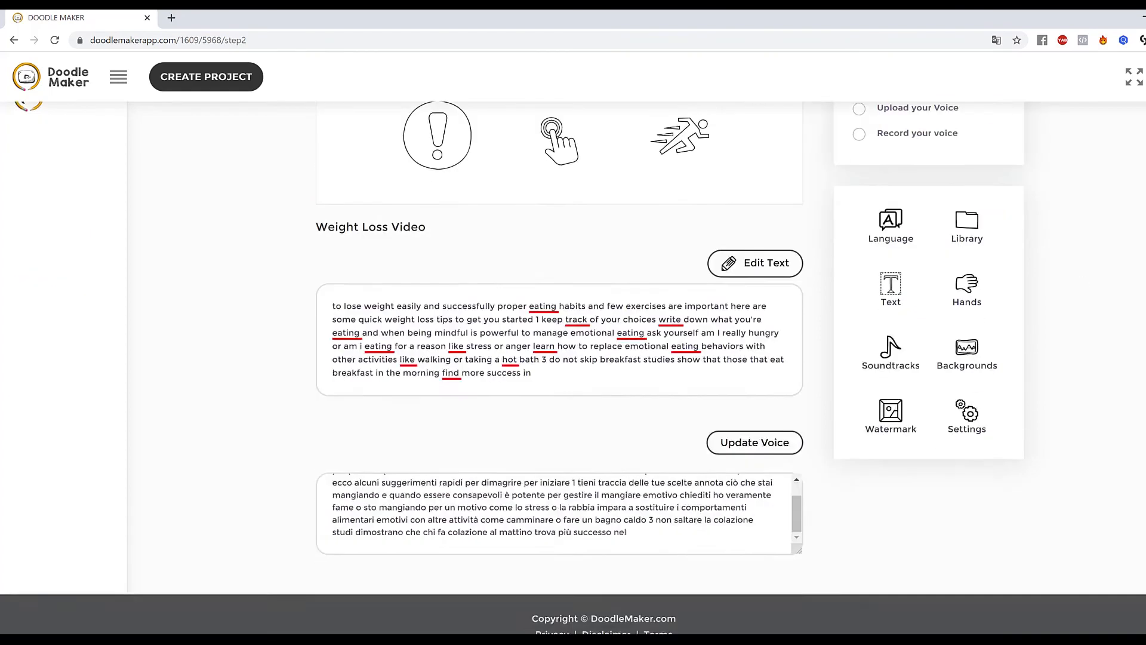
scroll(550, 286, "up", 5)
left_click(472, 250)
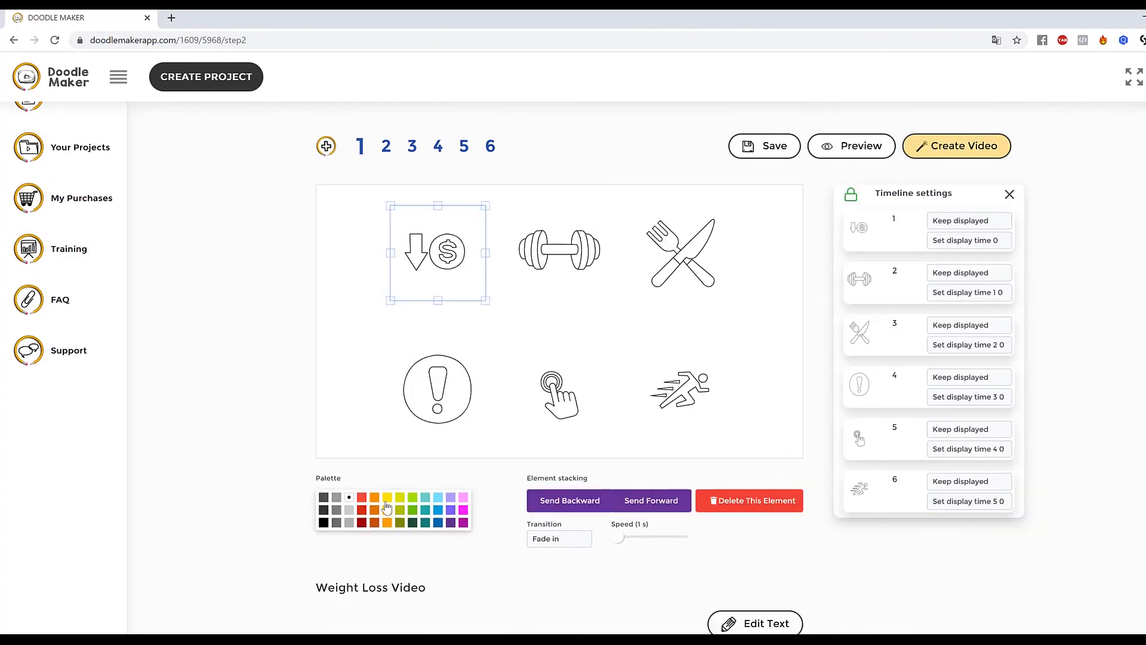
left_click(364, 499)
left_click(564, 279)
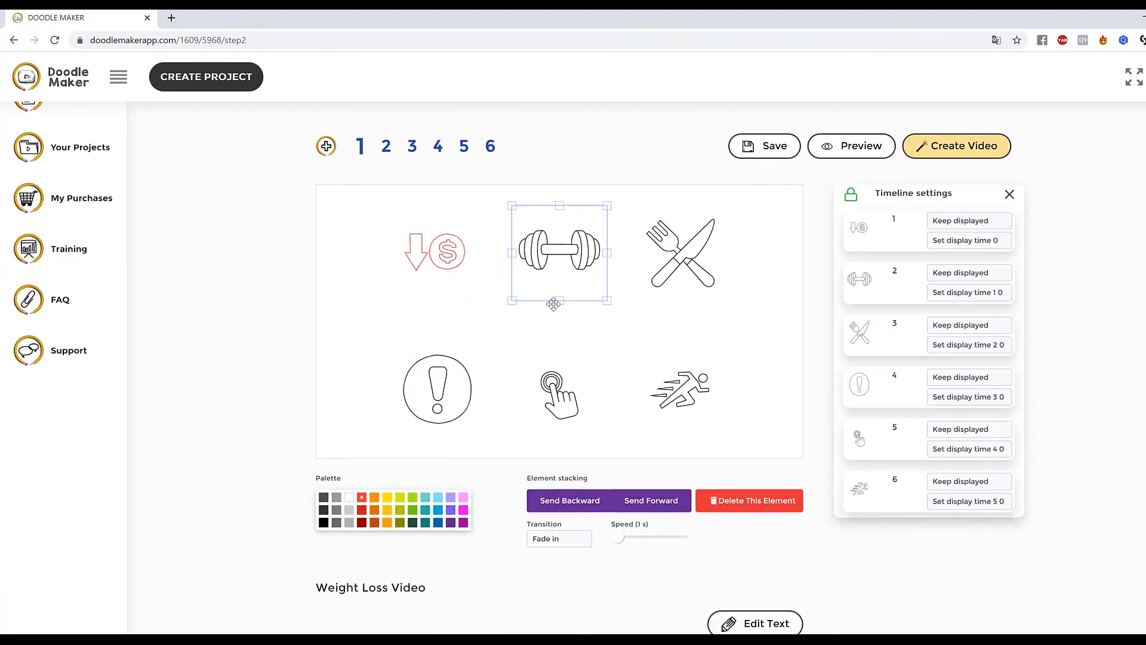
left_click(362, 524)
left_click(568, 395)
left_click(412, 523)
left_click(697, 389)
left_click(438, 389)
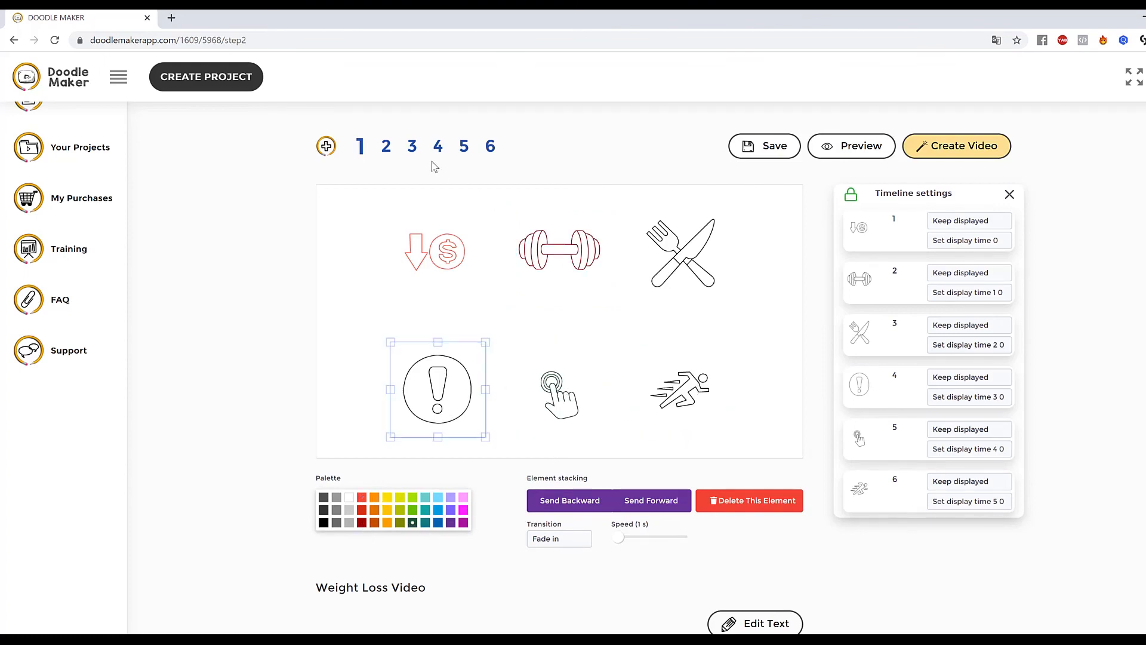
Browse slides 2 and 5 and inspect the palette icon on slide 5.
left_click(387, 145)
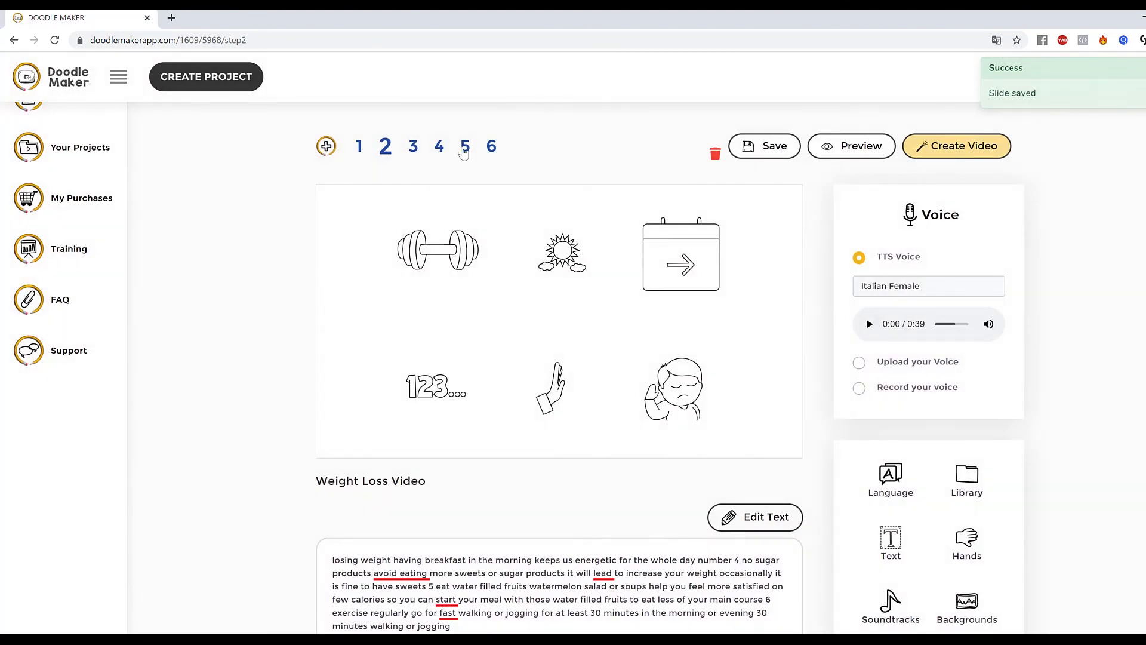
left_click(465, 148)
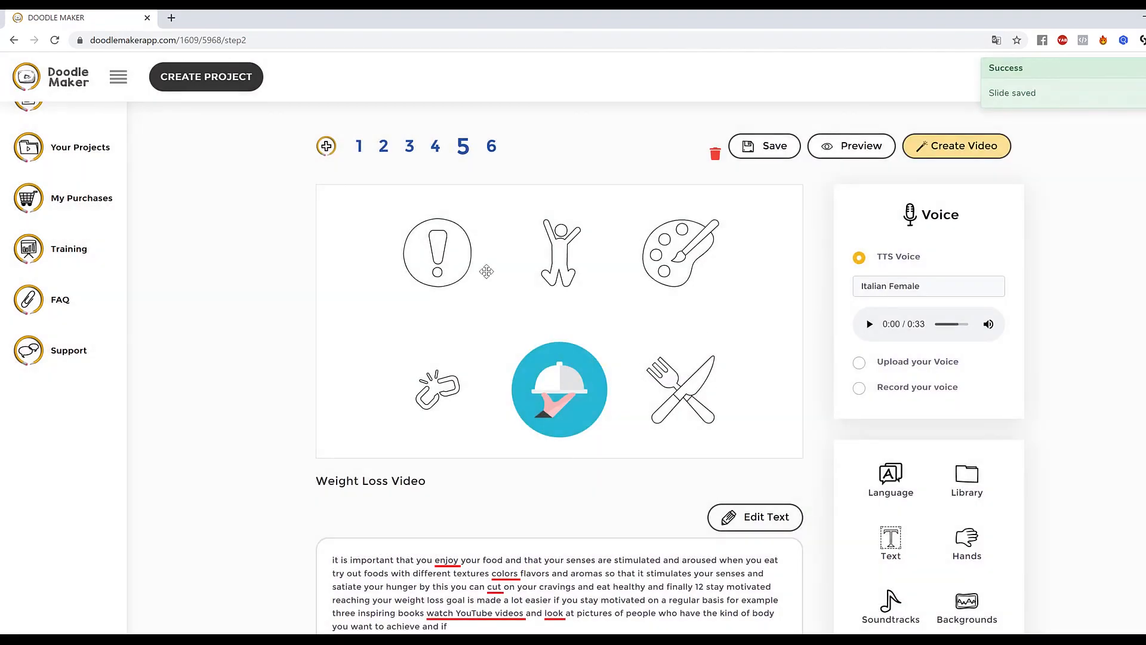
left_click(672, 252)
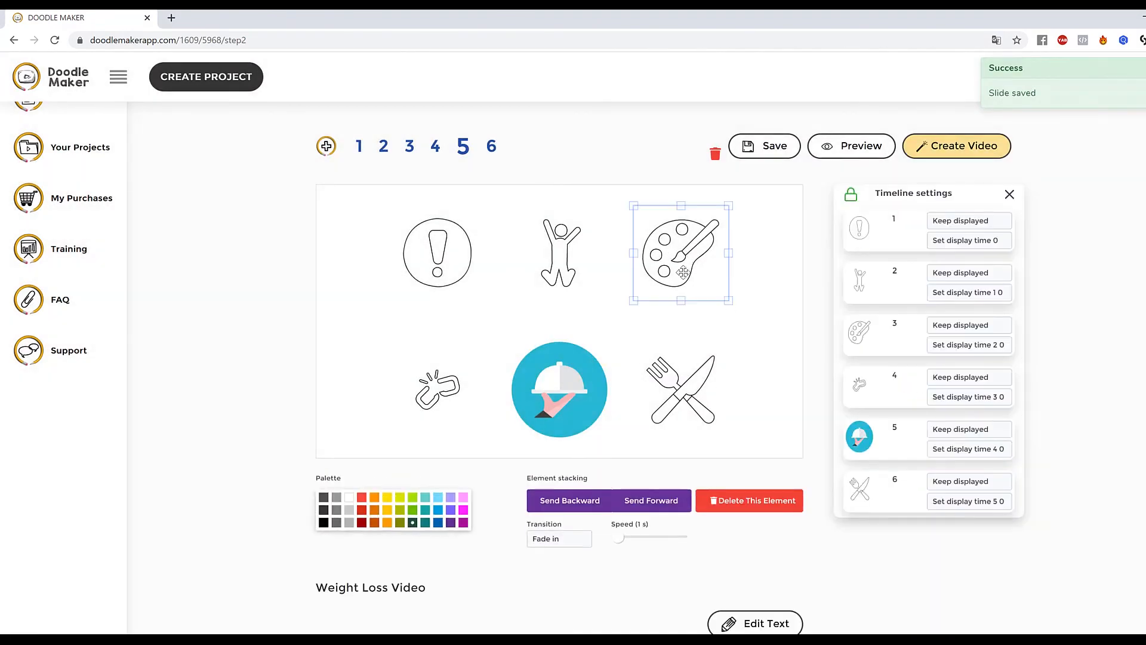
scroll(571, 394, "down", 4)
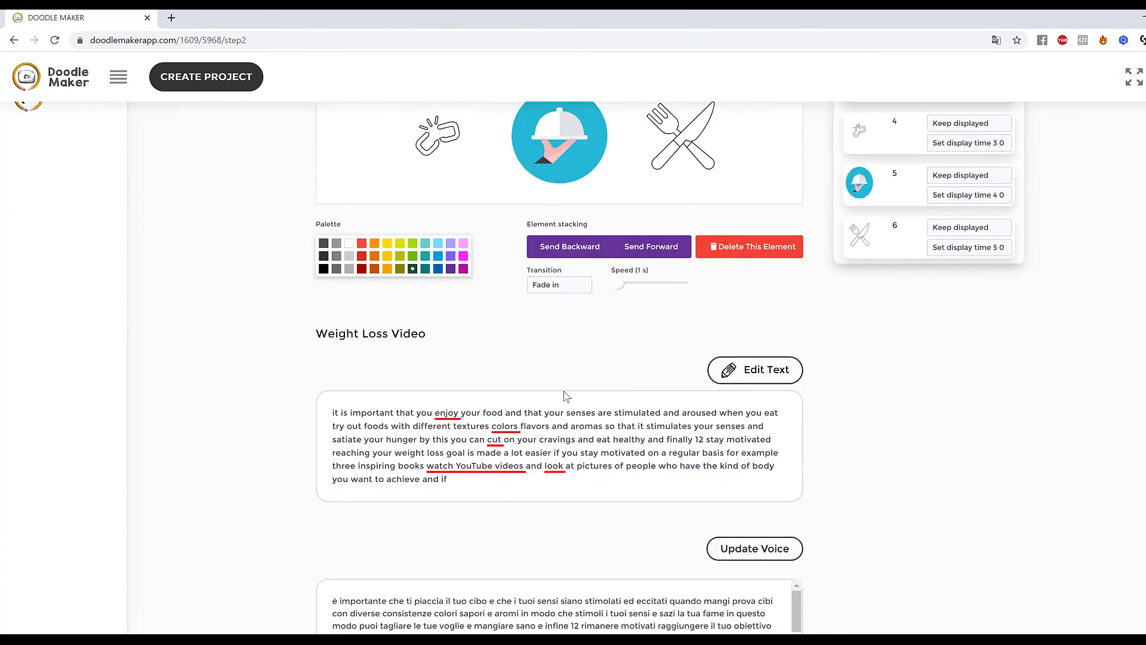
scroll(708, 414, "up", 5)
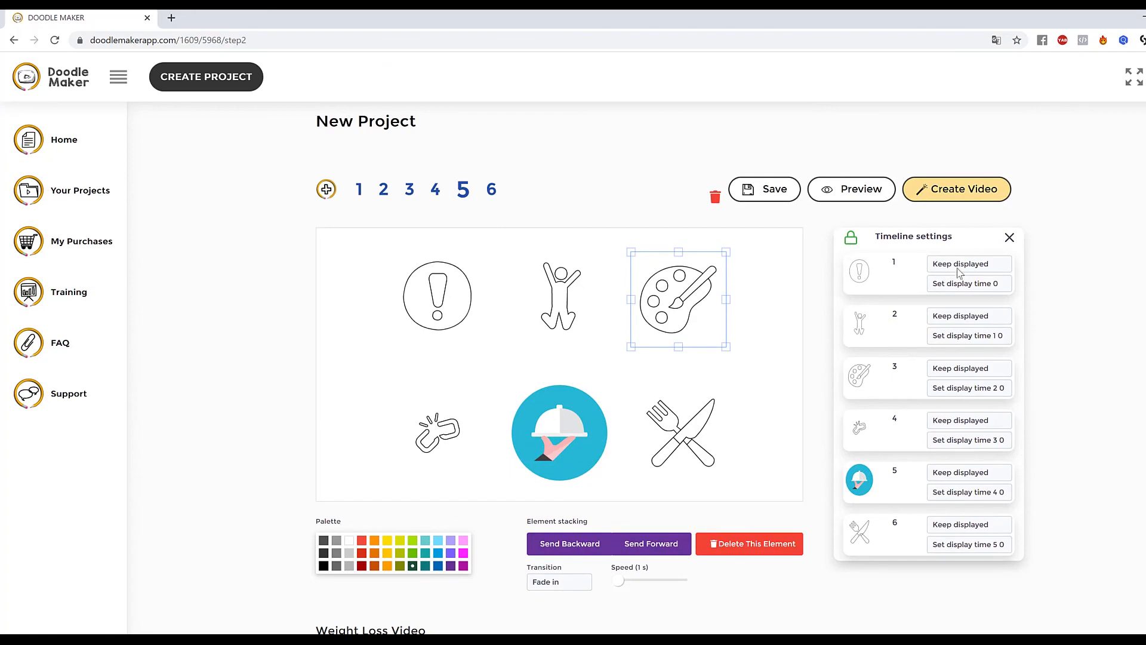
left_click(775, 328)
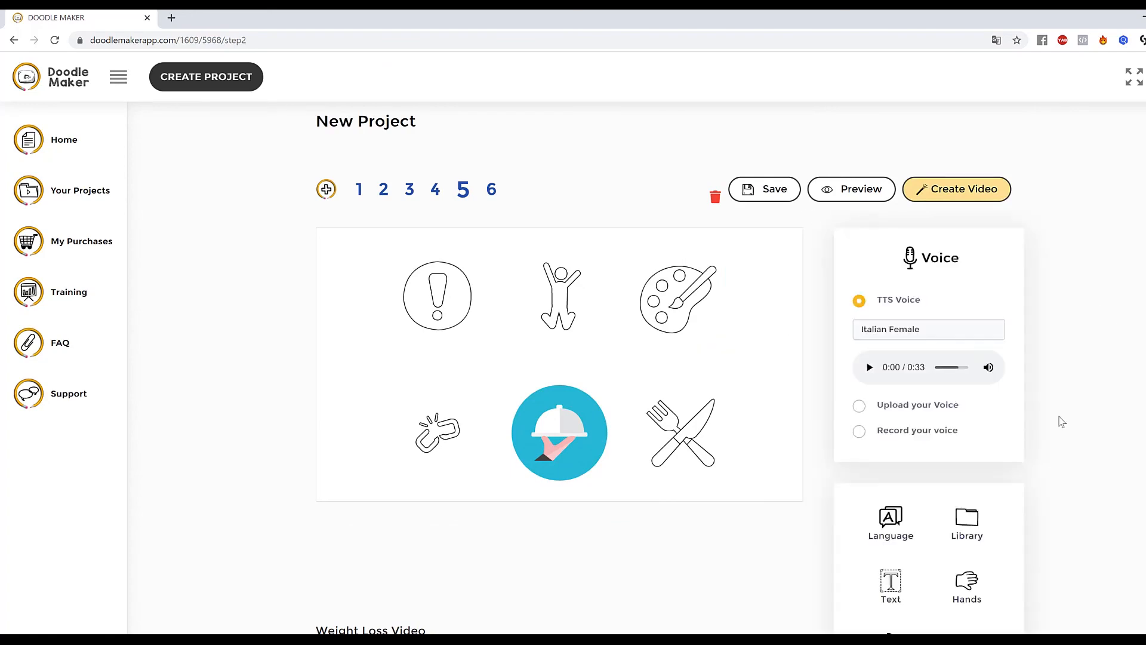
scroll(902, 403, "down", 4)
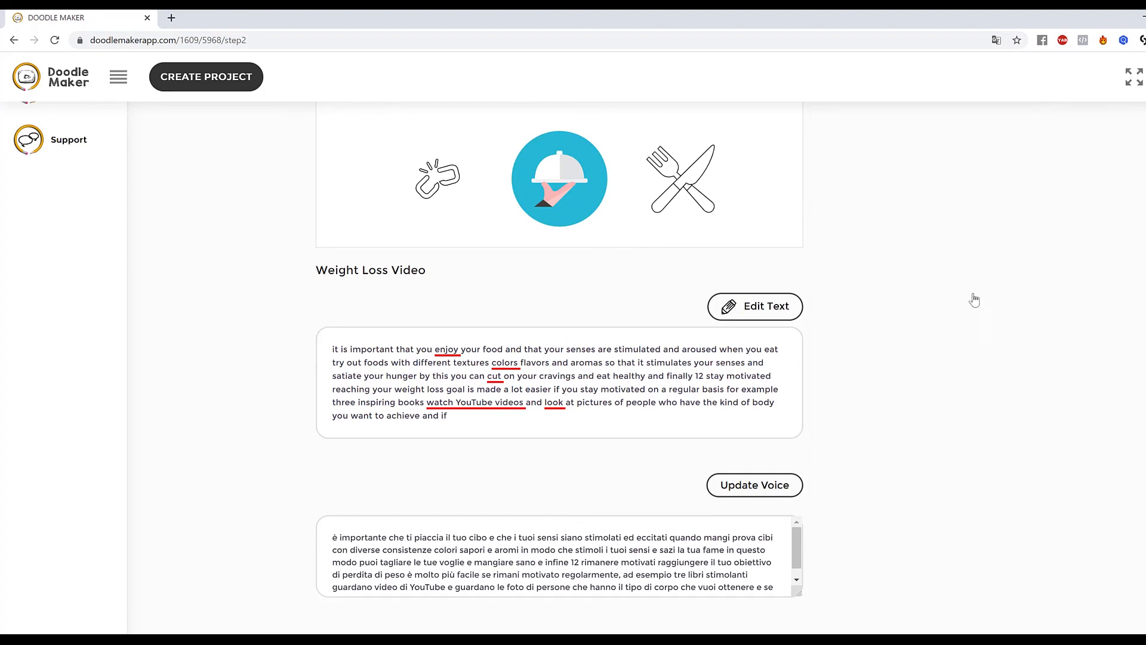
Search the JumpStory library for happy and add the smiling elf icon to slide 5.
left_click(968, 281)
left_click(871, 180)
left_click(915, 215)
type("happy")
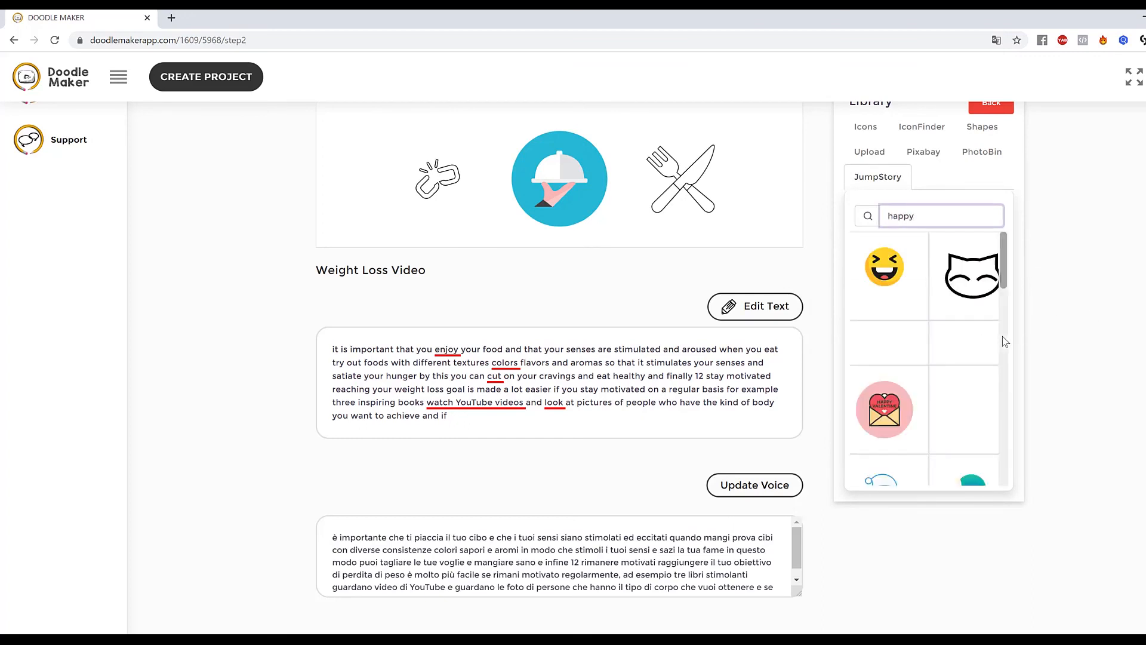
scroll(975, 362, "down", 2)
scroll(978, 363, "up", 5)
scroll(978, 363, "down", 6)
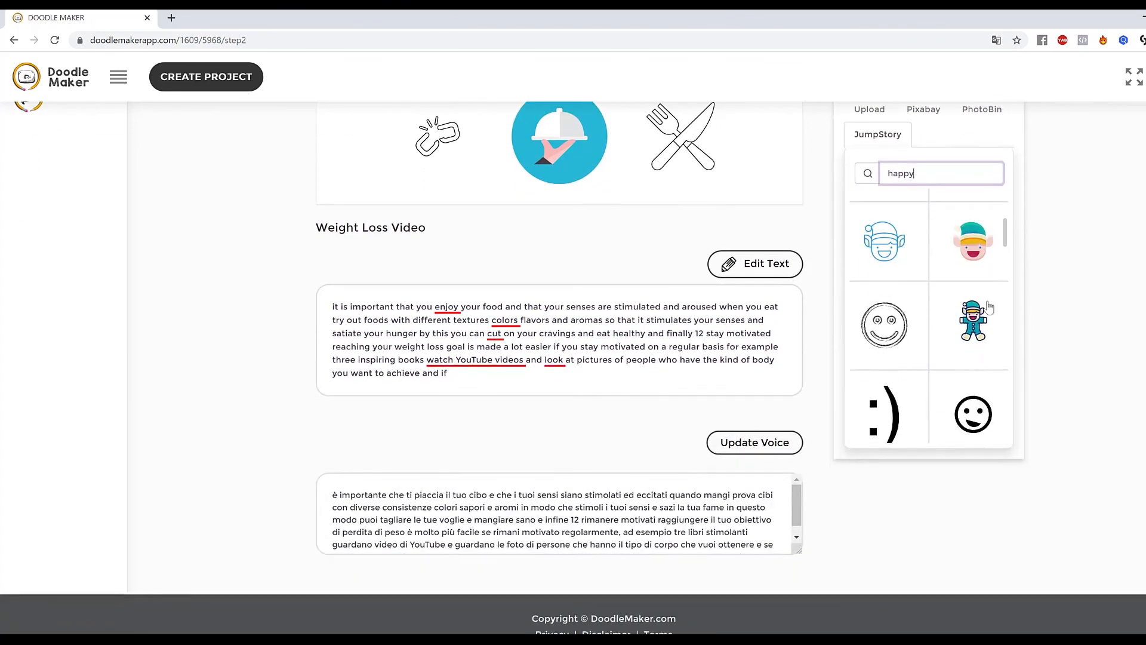
left_click_drag(1004, 232, 1042, 248)
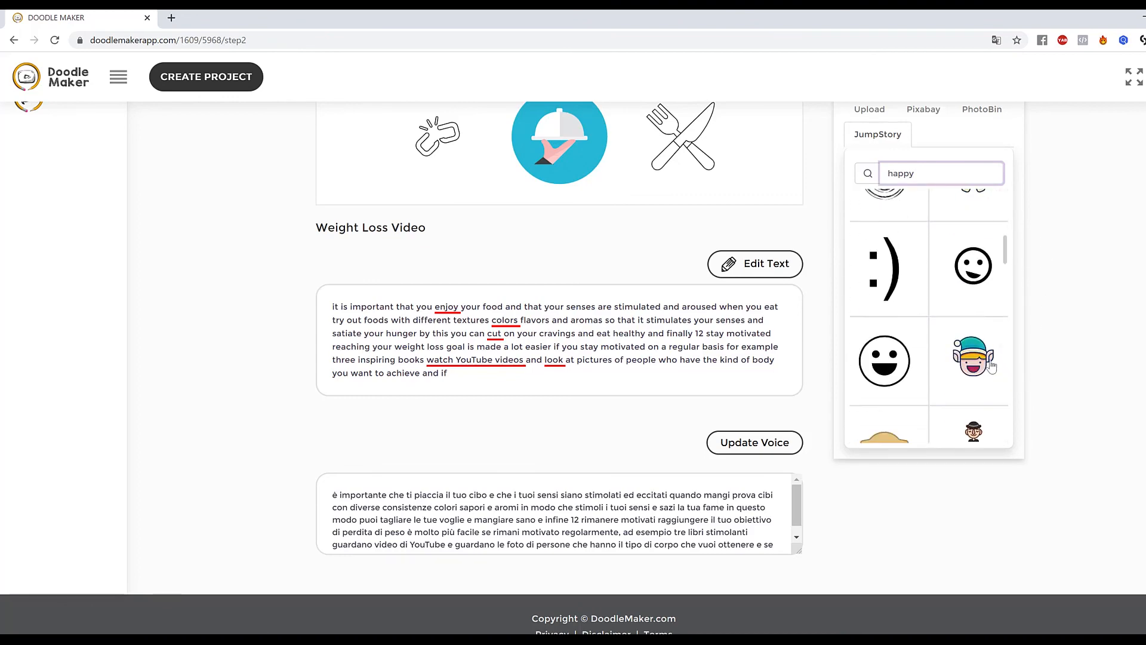
left_click(982, 365)
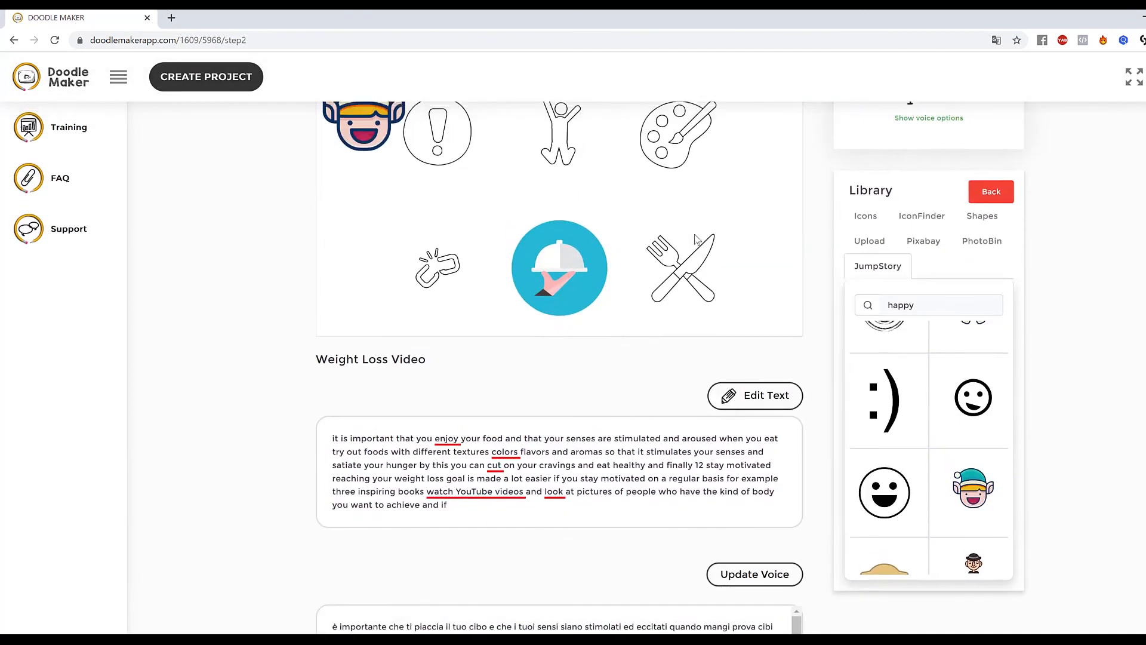
Replace slide 5's jumping figure with the elf icon, enlarging it in the top-middle position.
scroll(697, 239, "up", 3)
left_click_drag(358, 274, 558, 276)
left_click(549, 293)
left_click(742, 545)
left_click_drag(593, 347, 627, 379)
left_click_drag(531, 303, 535, 298)
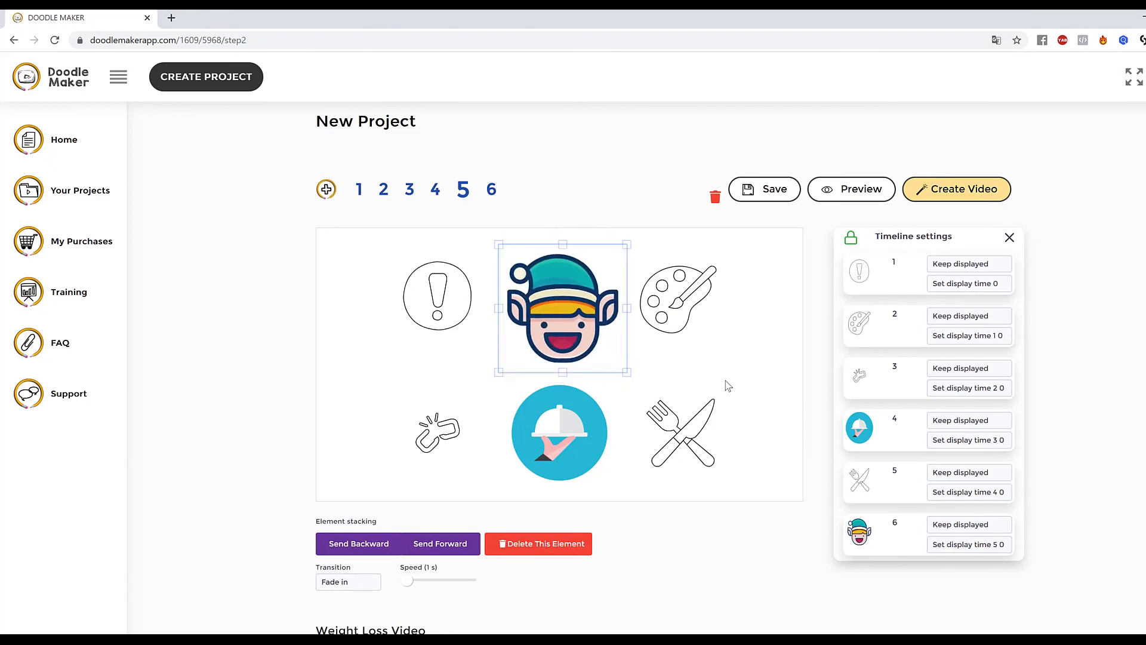
left_click(729, 385)
left_click(546, 318)
left_click(767, 332)
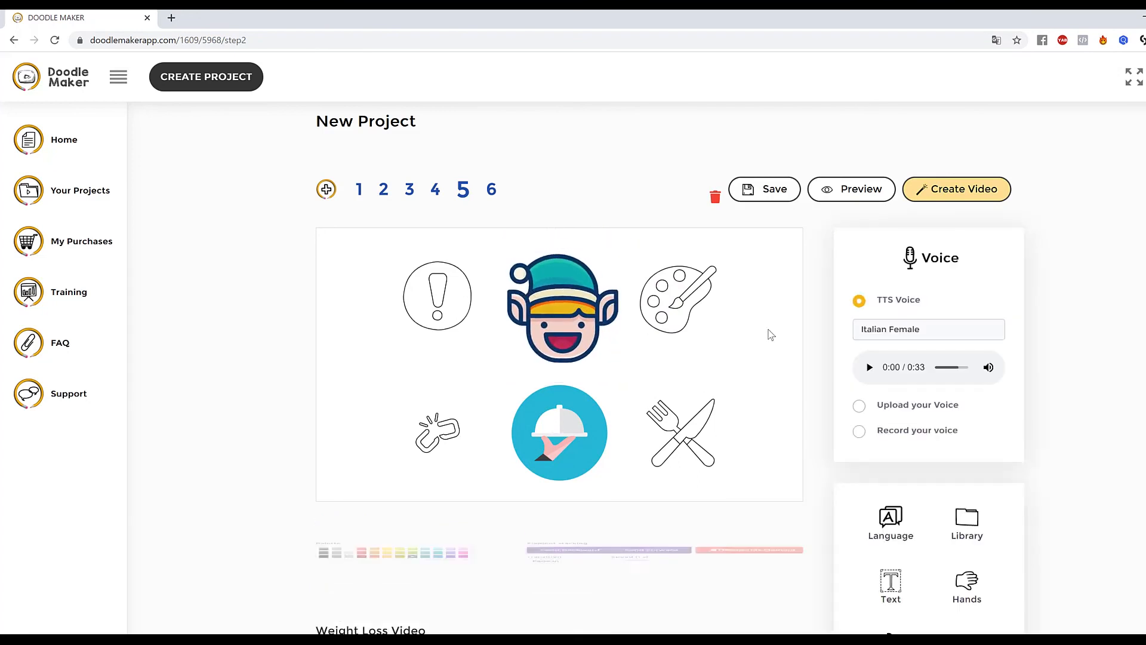